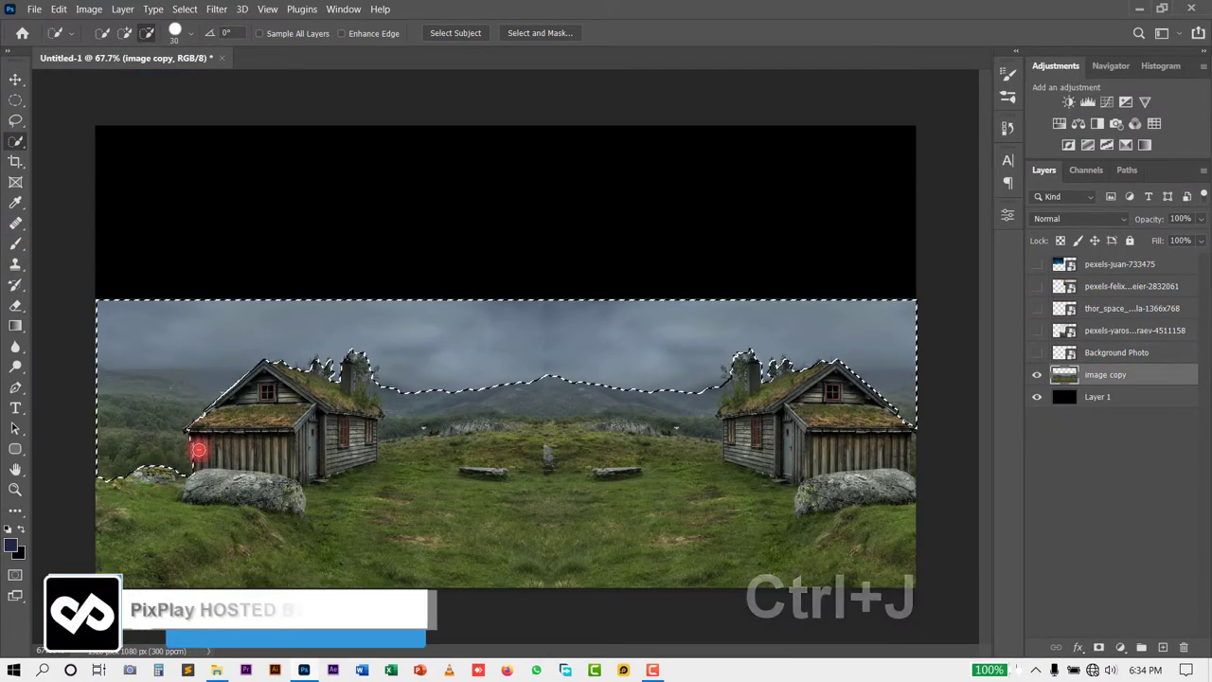
Extend the landscape selection over the sky area above the cabins
left_click_drag(198, 450, 237, 392)
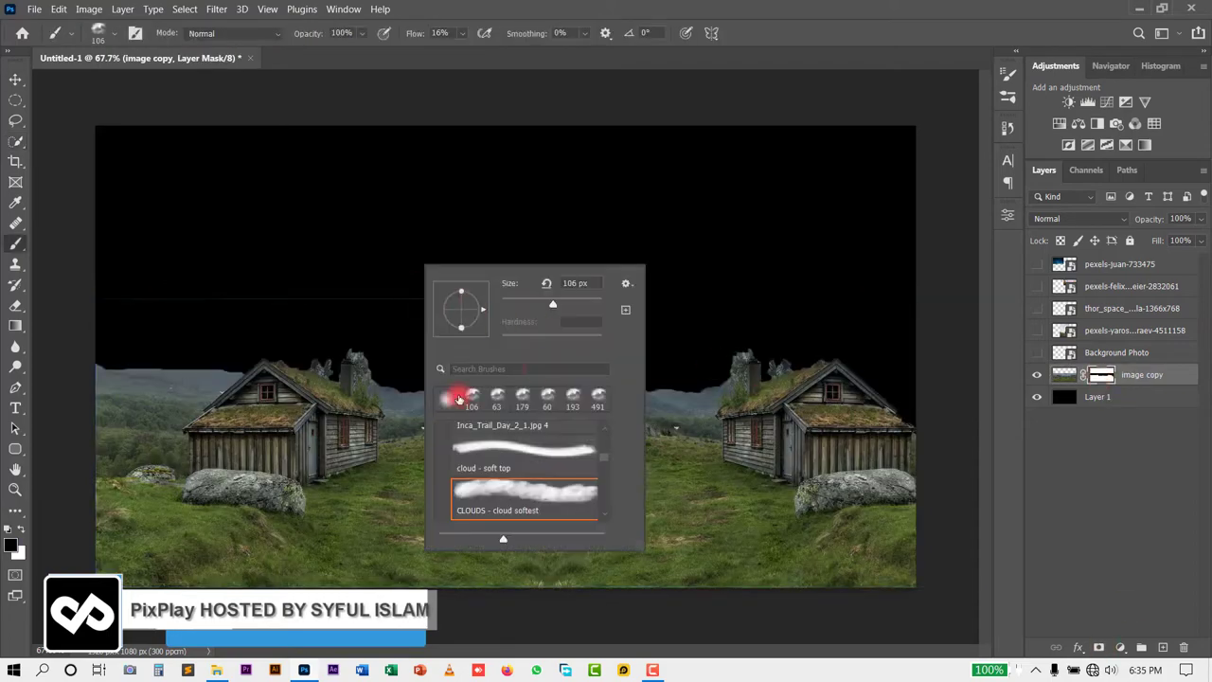
Clone grass over the lower wall of the right-hand cabin with Clone Stamp
key("s")
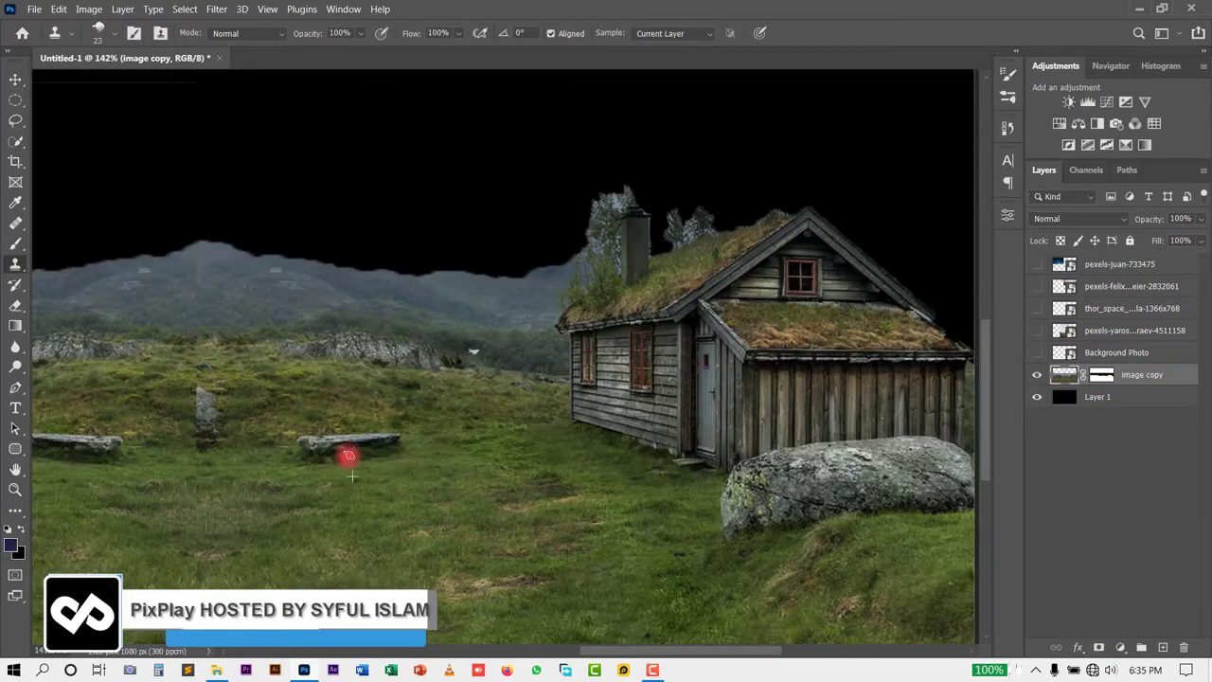
scroll(582, 508, "down", 2)
scroll(663, 407, "up", 3)
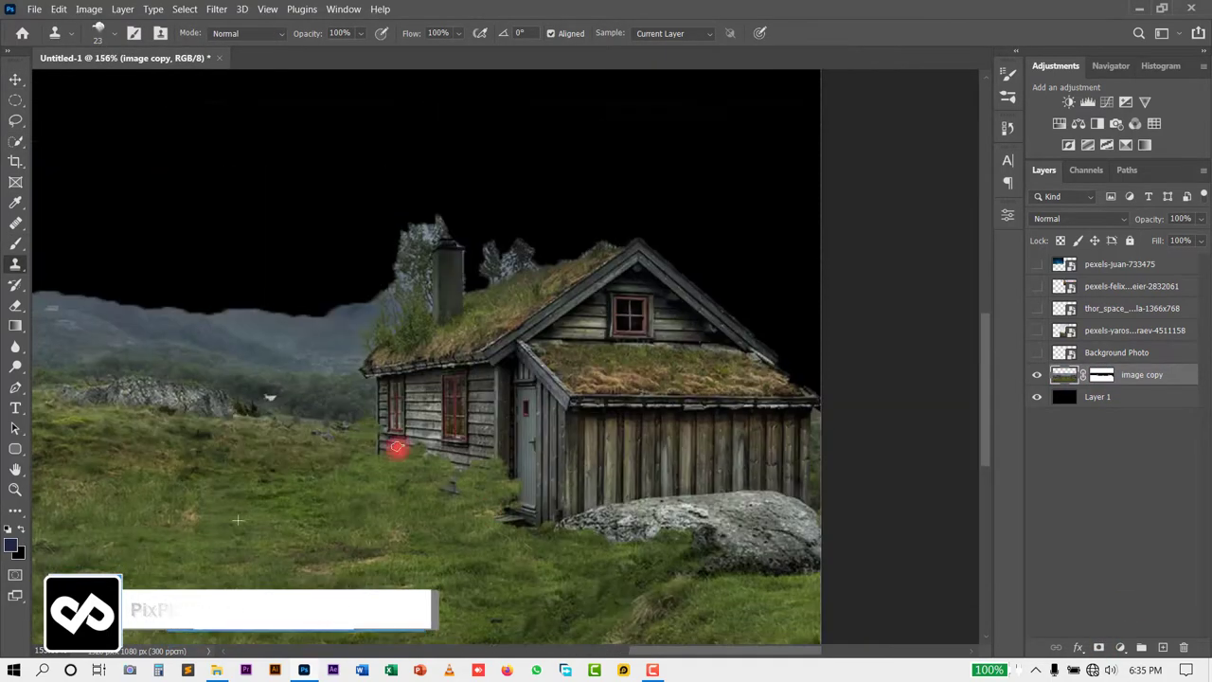
left_click_drag(398, 446, 654, 445)
scroll(539, 564, "down", 2)
left_click_drag(606, 481, 711, 335)
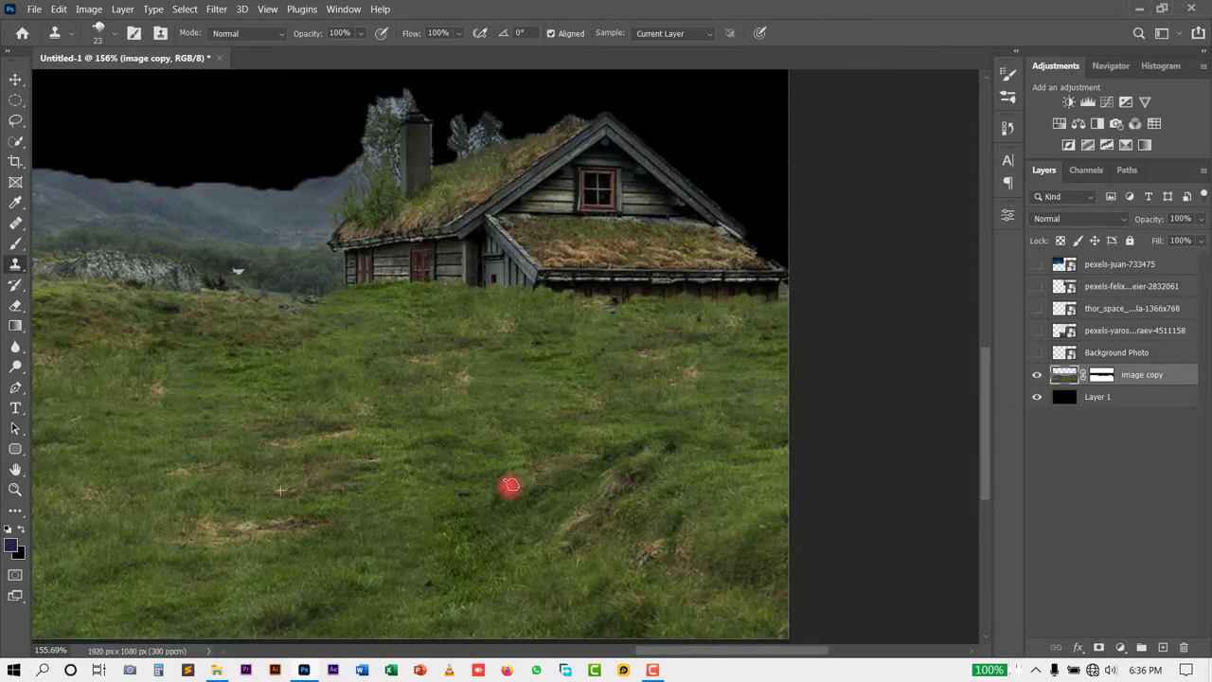
key("ctrl+z")
key("ctrl+shift+z")
Center the cabin and clone hillside and greenery over the rest of it
scroll(370, 409, "up", 2)
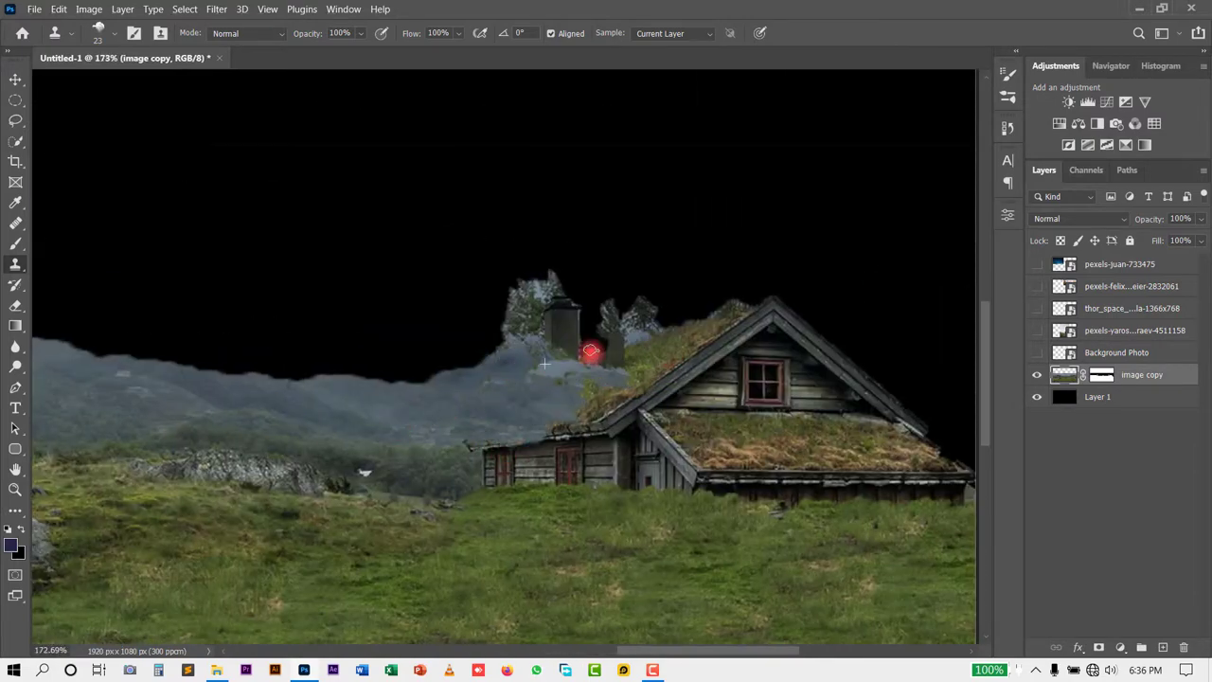
scroll(639, 458, "down", 1)
scroll(500, 482, "down", 1)
scroll(582, 490, "down", 1)
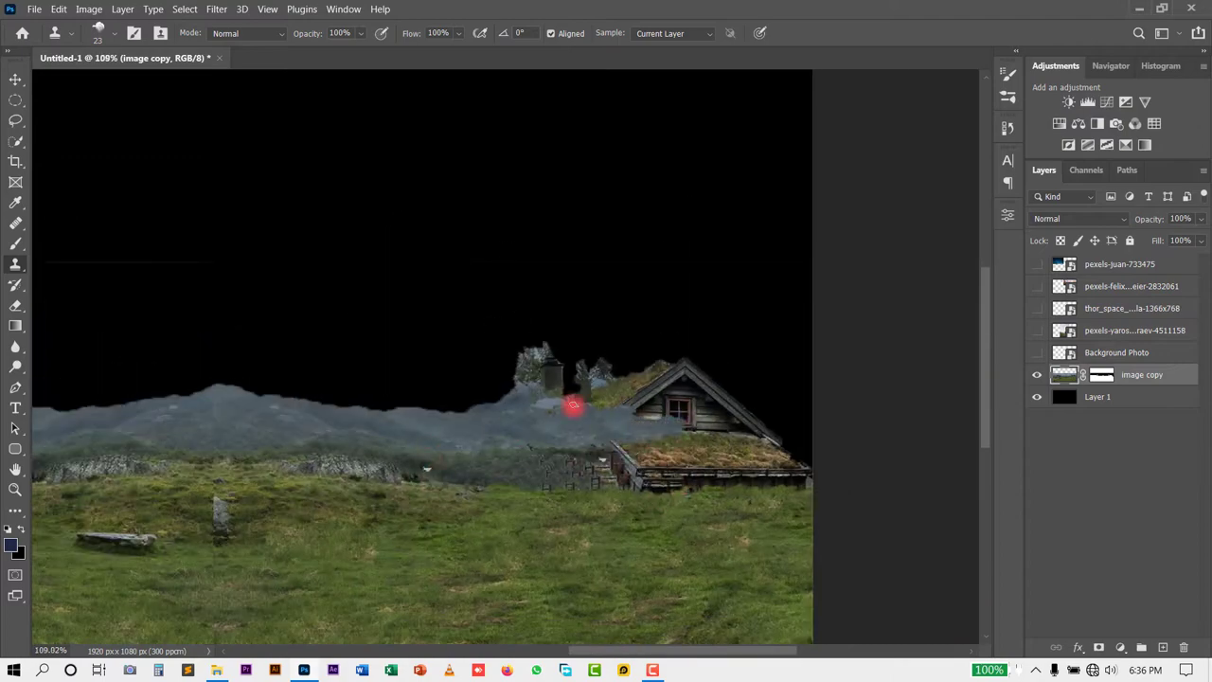
scroll(558, 376, "down", 2)
scroll(609, 465, "up", 4)
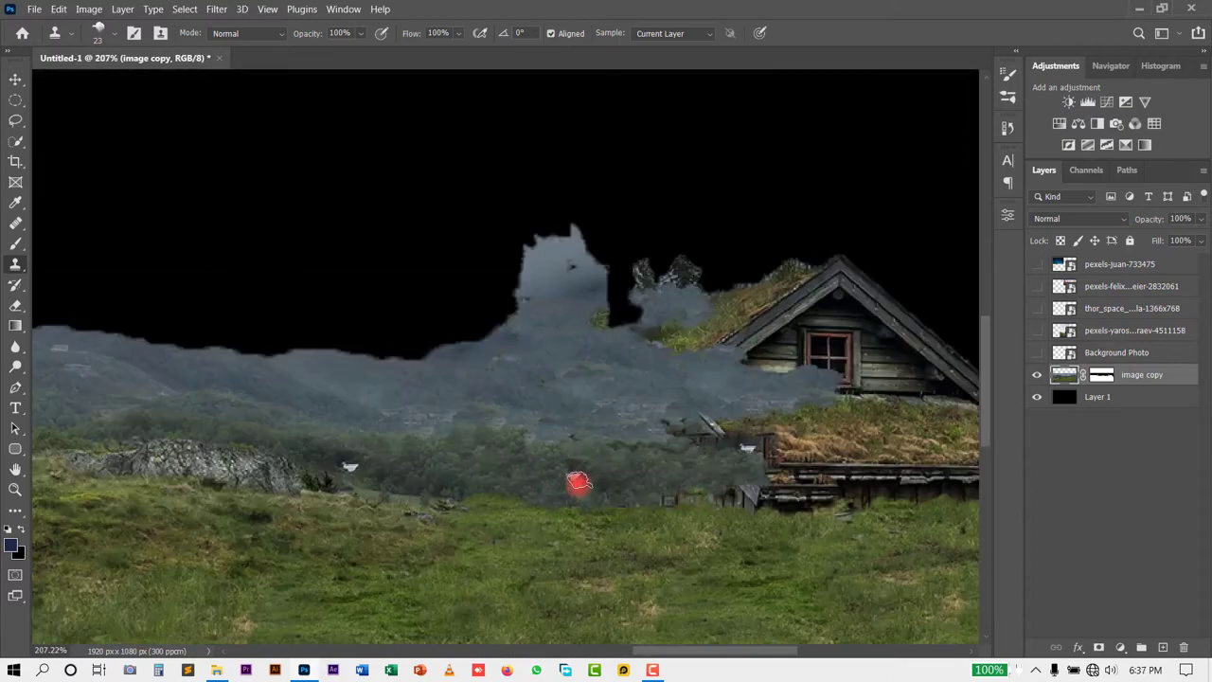
left_click_drag(703, 512, 531, 483)
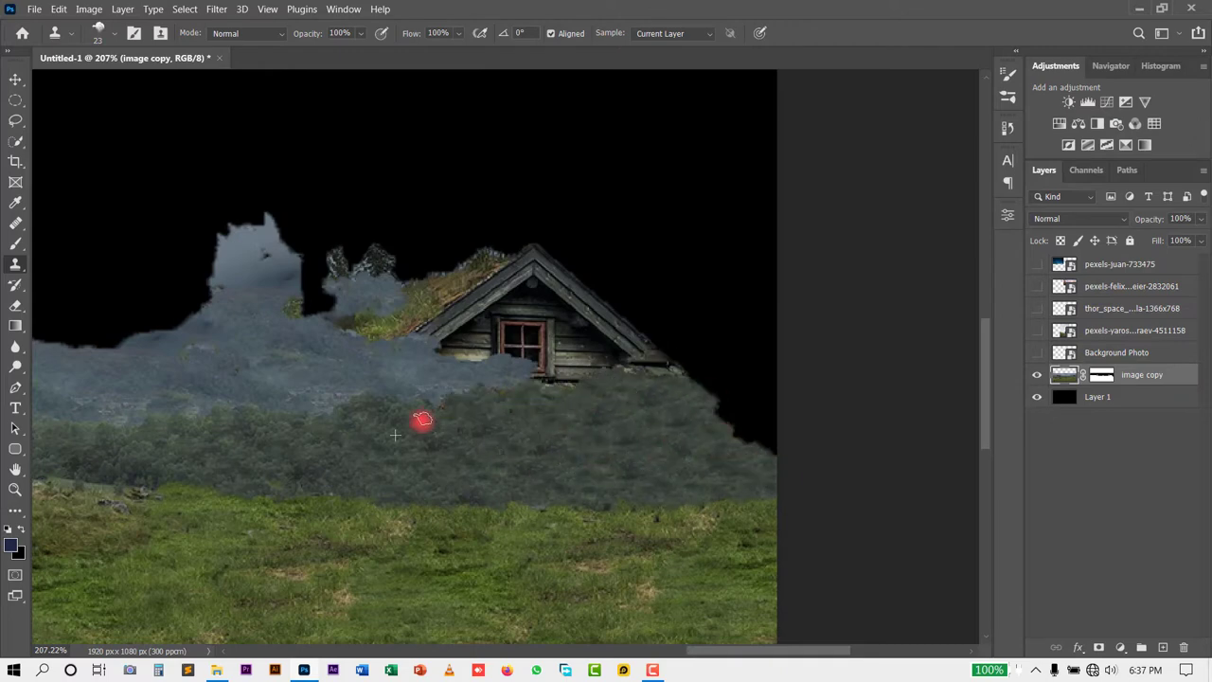
left_click_drag(395, 434, 636, 390)
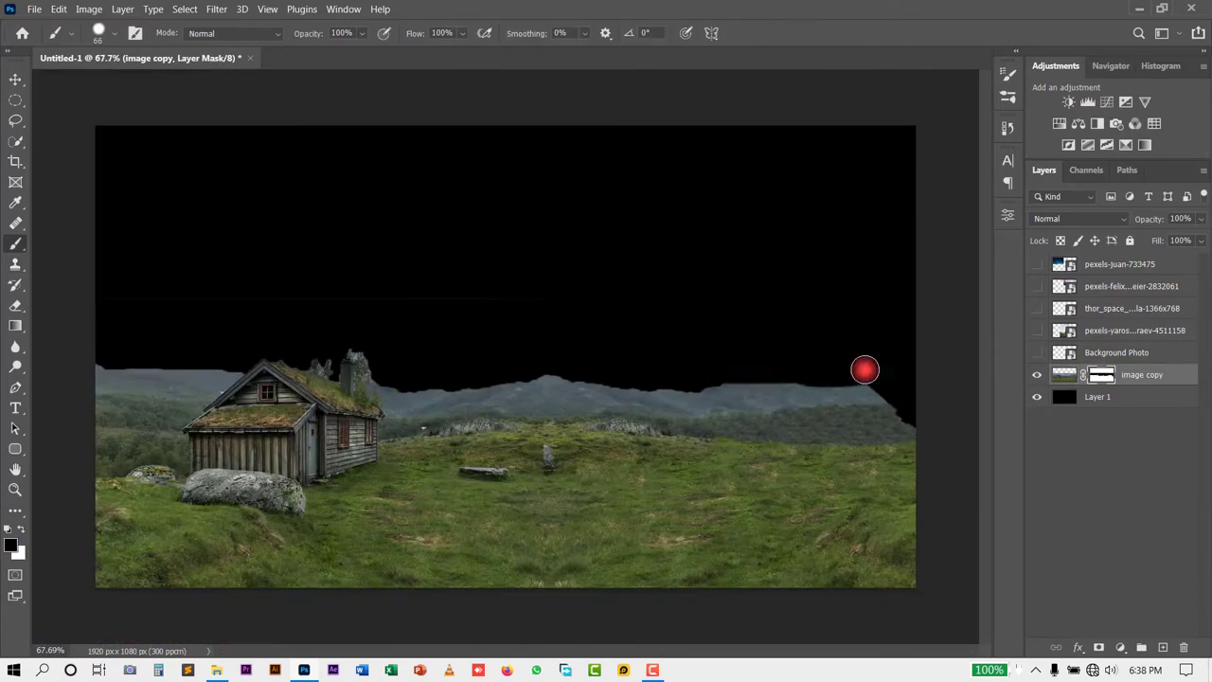
Enlarge the mask brush and paint soft mist along the horizon
left_click_drag(864, 369, 791, 340)
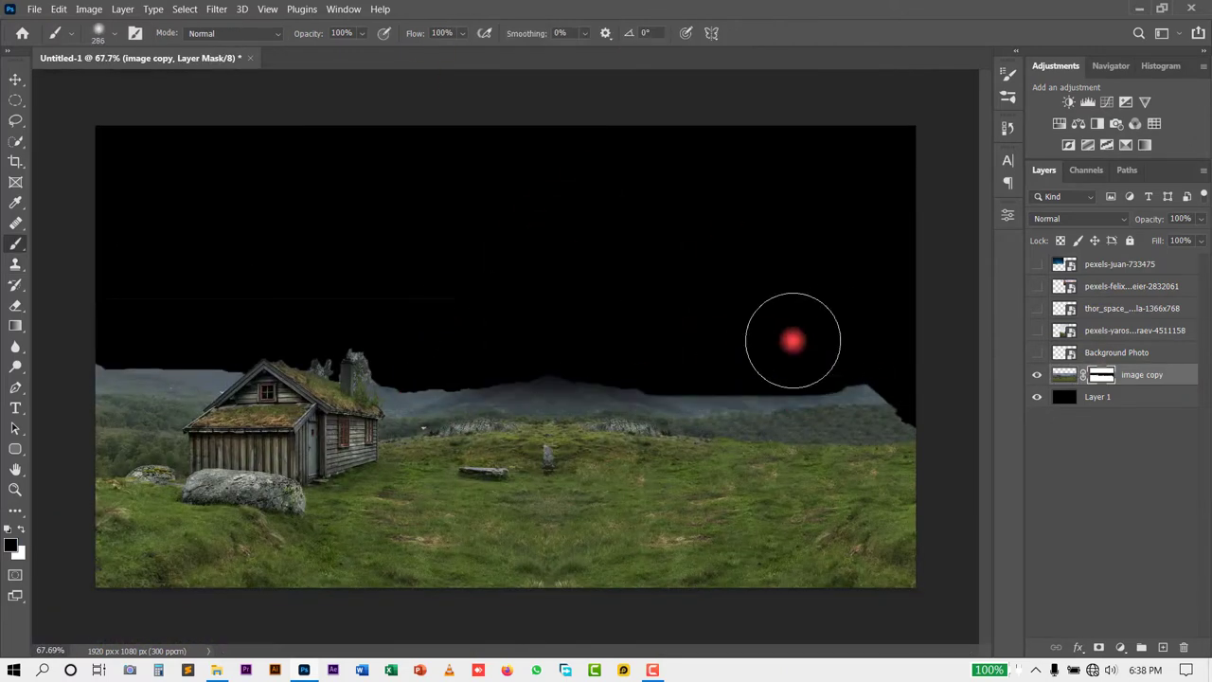
mouse_move(905, 402)
left_mouse_down()
mouse_move(98, 378)
mouse_move(928, 324)
left_mouse_up()
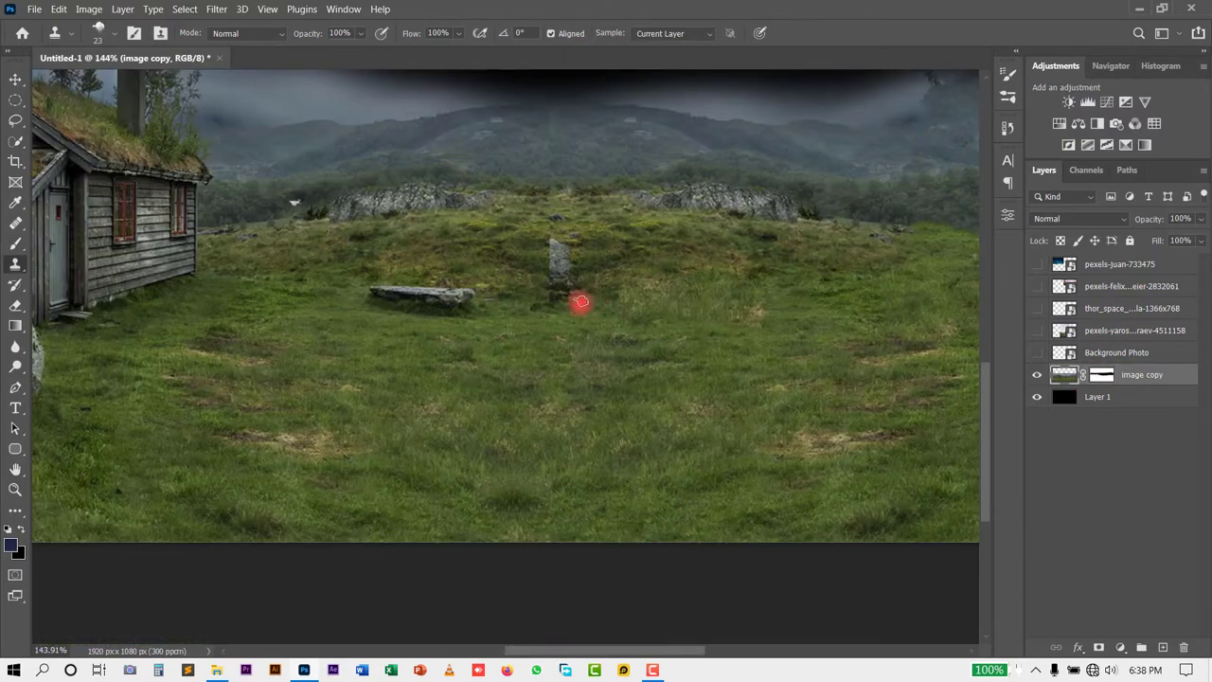
left_click_drag(580, 301, 559, 265)
scroll(633, 370, "up", 3)
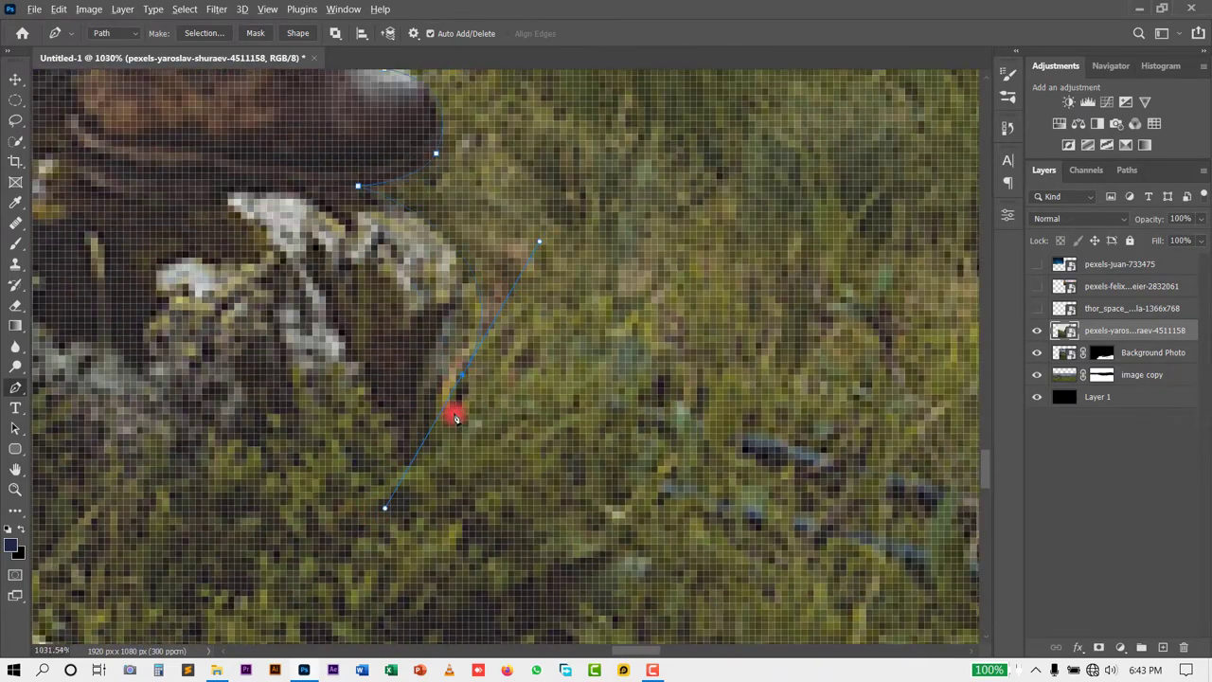
Pan and zoom along the hiker to bring his trouser legs into view
scroll(155, 269, "up", 5)
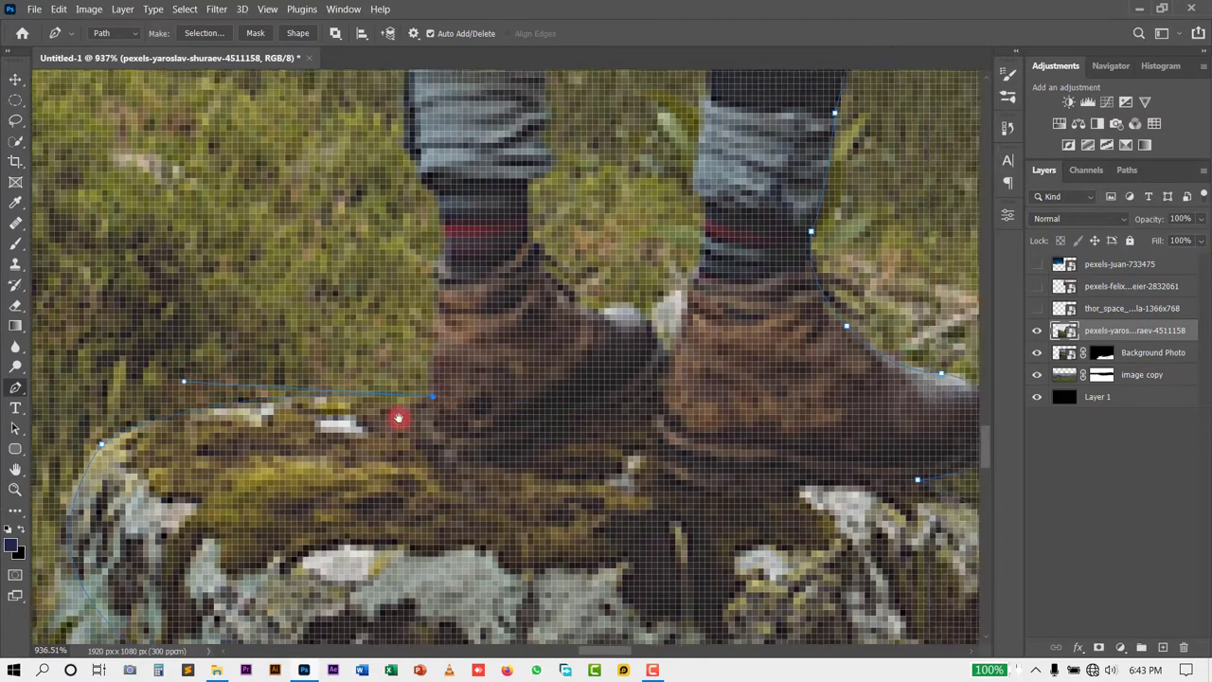
scroll(397, 420, "up", 3)
left_click_drag(414, 446, 414, 587)
mouse_move(339, 312)
left_mouse_down()
mouse_move(338, 539)
mouse_move(315, 578)
left_mouse_up()
scroll(319, 301, "up", 3)
scroll(306, 379, "up", 3)
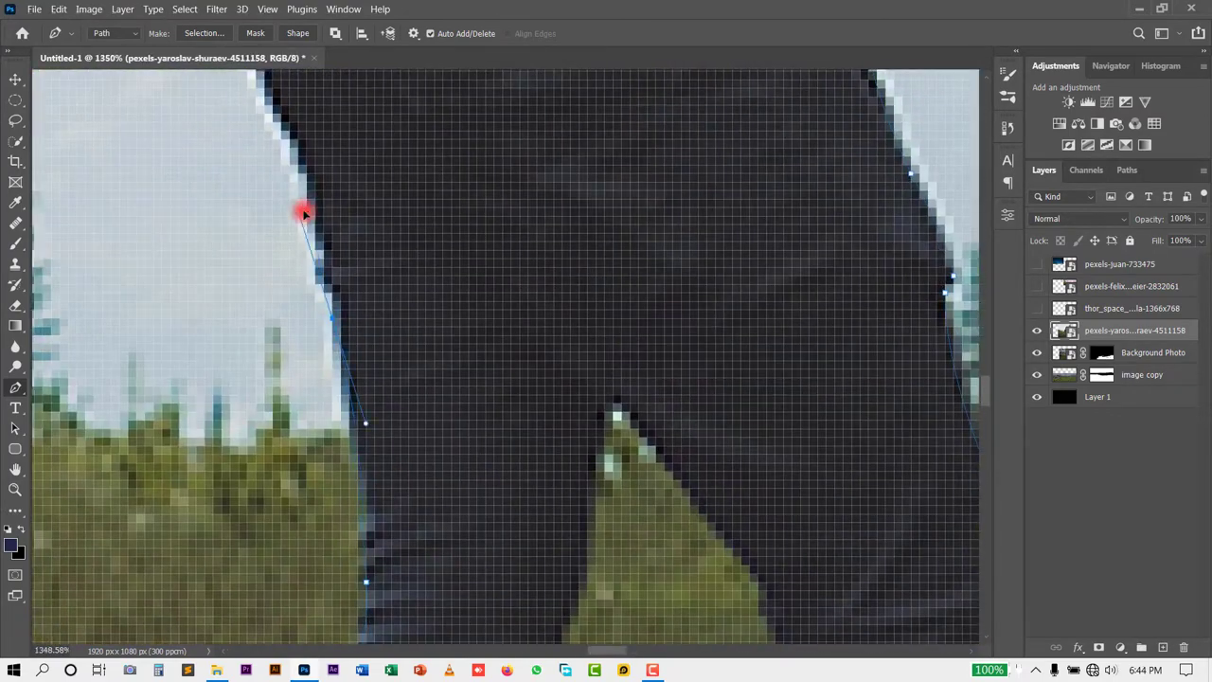
scroll(303, 212, "up", 3)
scroll(425, 495, "up", 3)
scroll(541, 600, "down", 3)
scroll(461, 360, "up", 3)
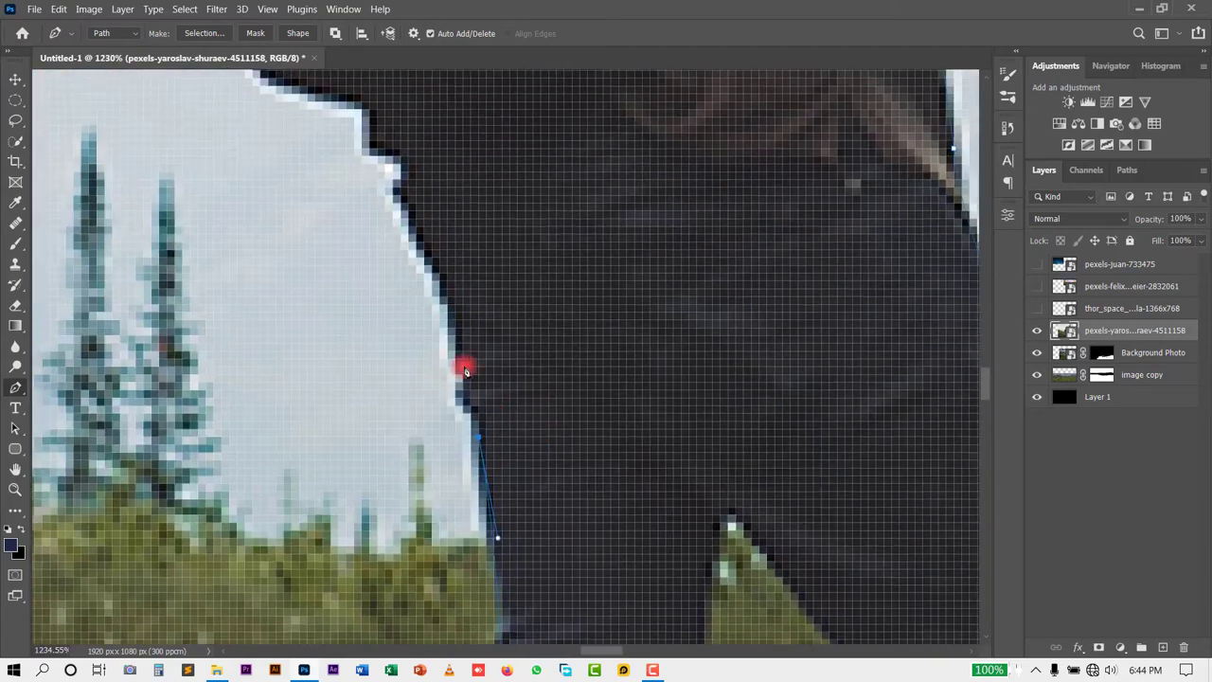
scroll(465, 330, "up", 2)
scroll(397, 228, "up", 2)
scroll(398, 229, "down", 2)
scroll(311, 303, "down", 1)
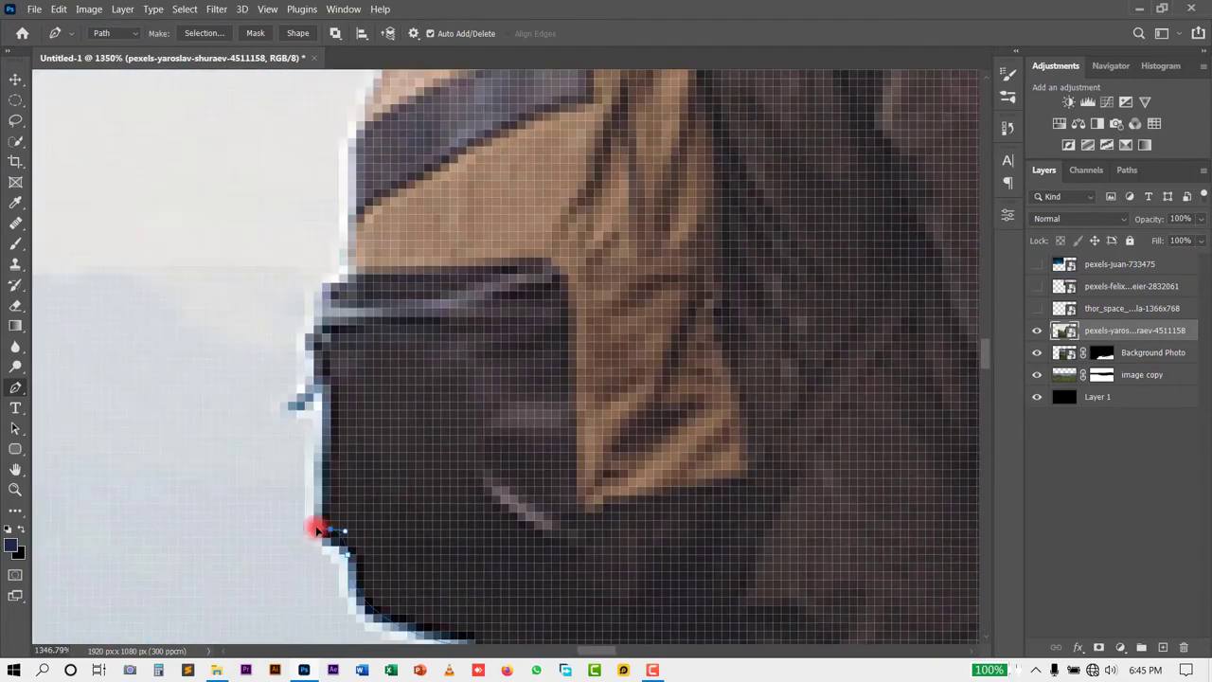
scroll(420, 476, "up", 3)
scroll(398, 428, "up", 3)
scroll(426, 417, "up", 3)
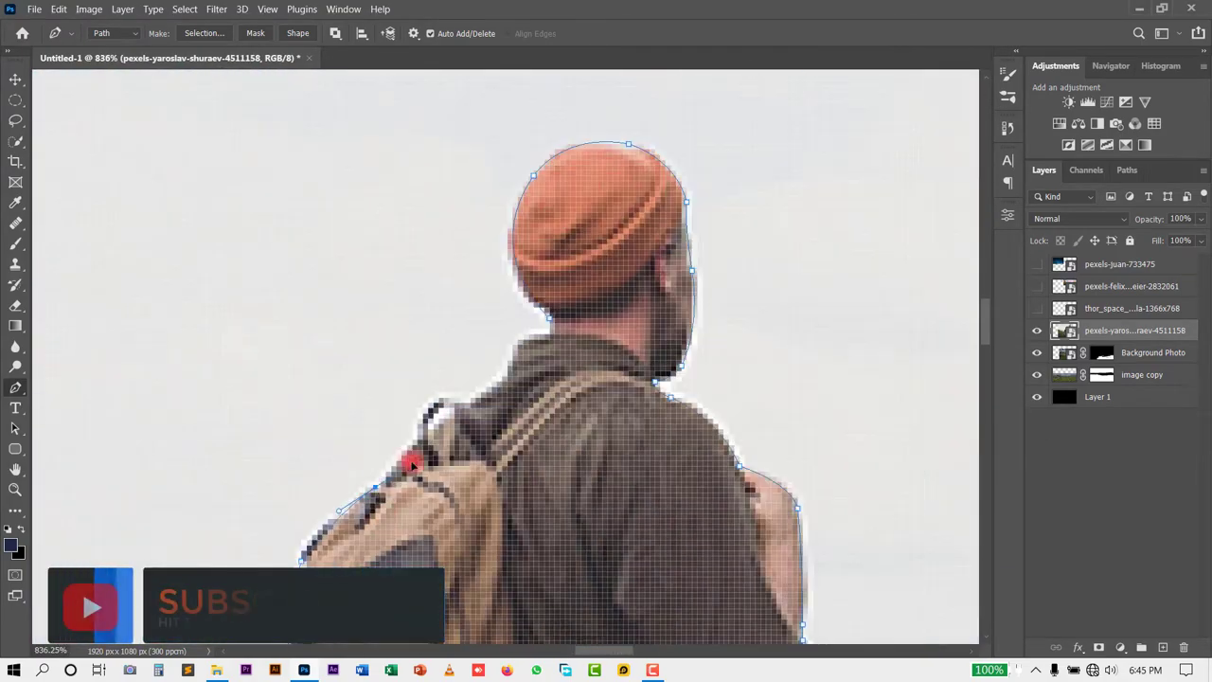
scroll(528, 409, "up", 3)
scroll(527, 408, "up", 3)
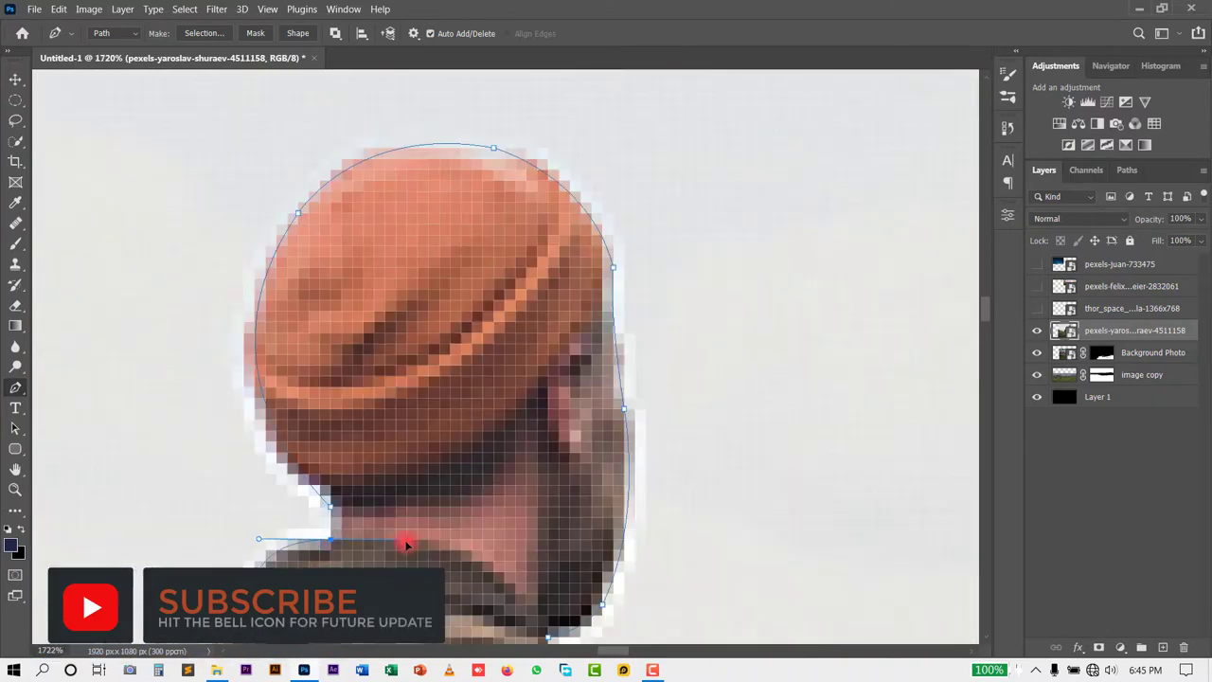
scroll(486, 633, "down", 10)
scroll(486, 632, "down", 5)
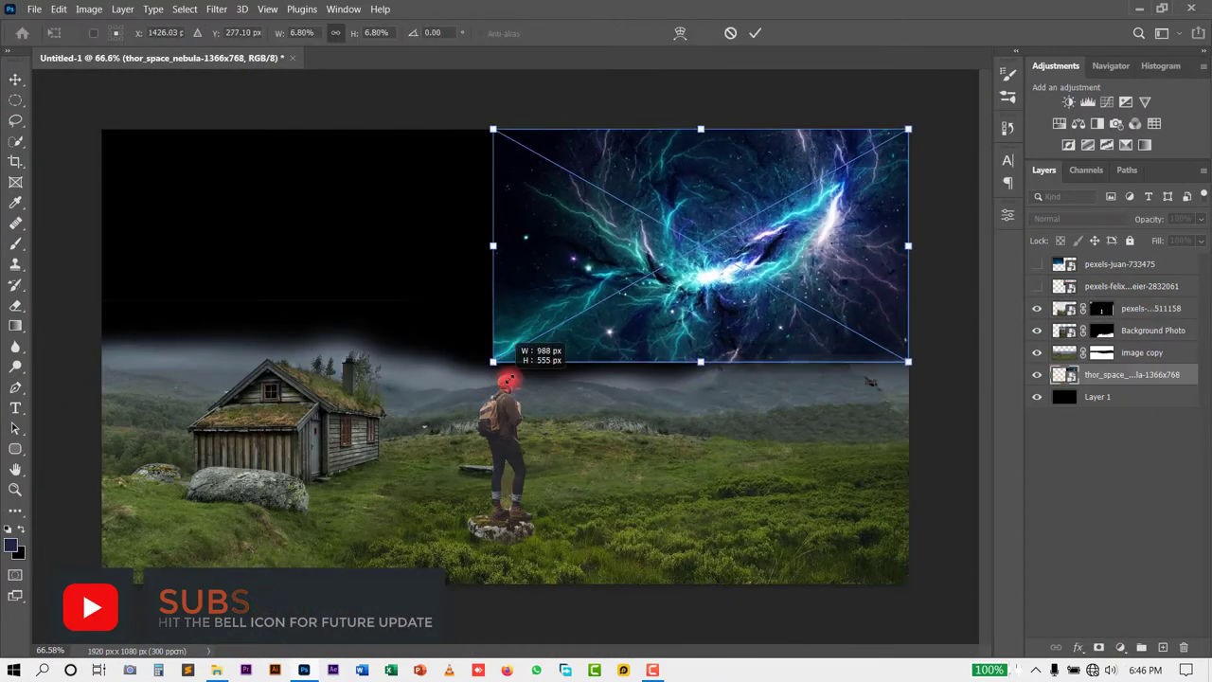
Show the castle layer, move it below the meadow copy, and place it upper left
left_click(1037, 286)
left_click_drag(1061, 286, 1061, 352)
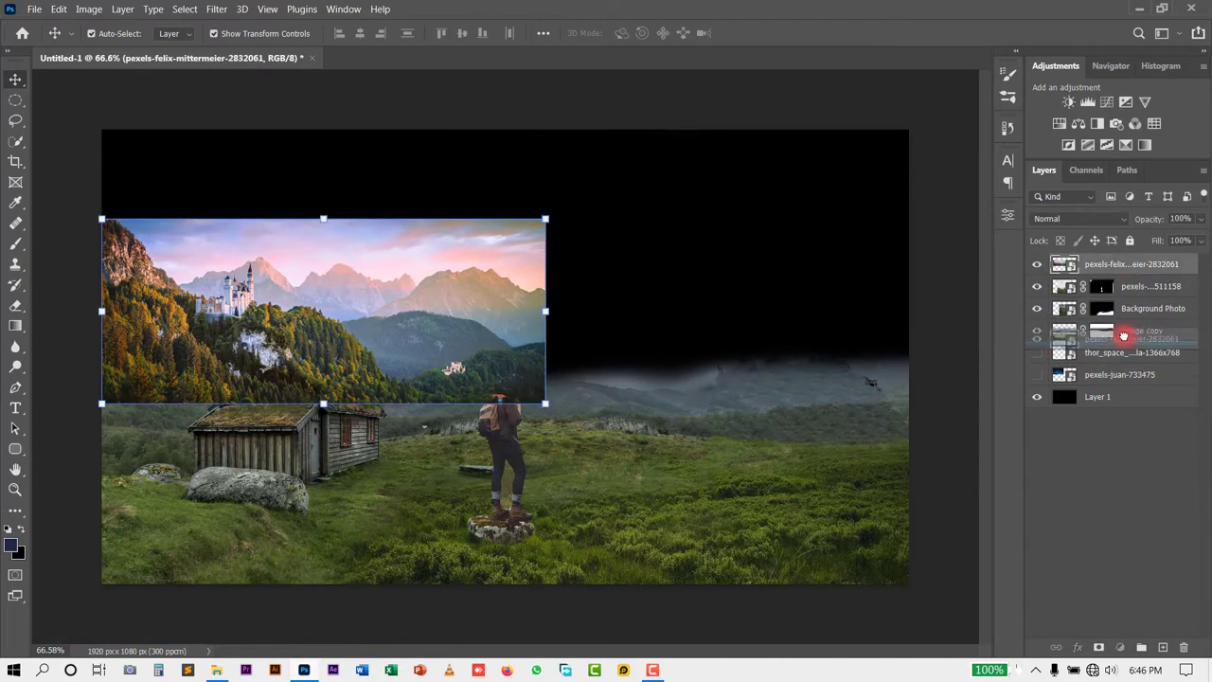
left_click_drag(462, 355, 396, 337)
Duplicate the castle, flip the copy horizontally and move it to the right side
key("ctrl+j")
key("ctrl+t")
right_click(396, 336)
left_click(446, 609)
left_click_drag(395, 265, 782, 262)
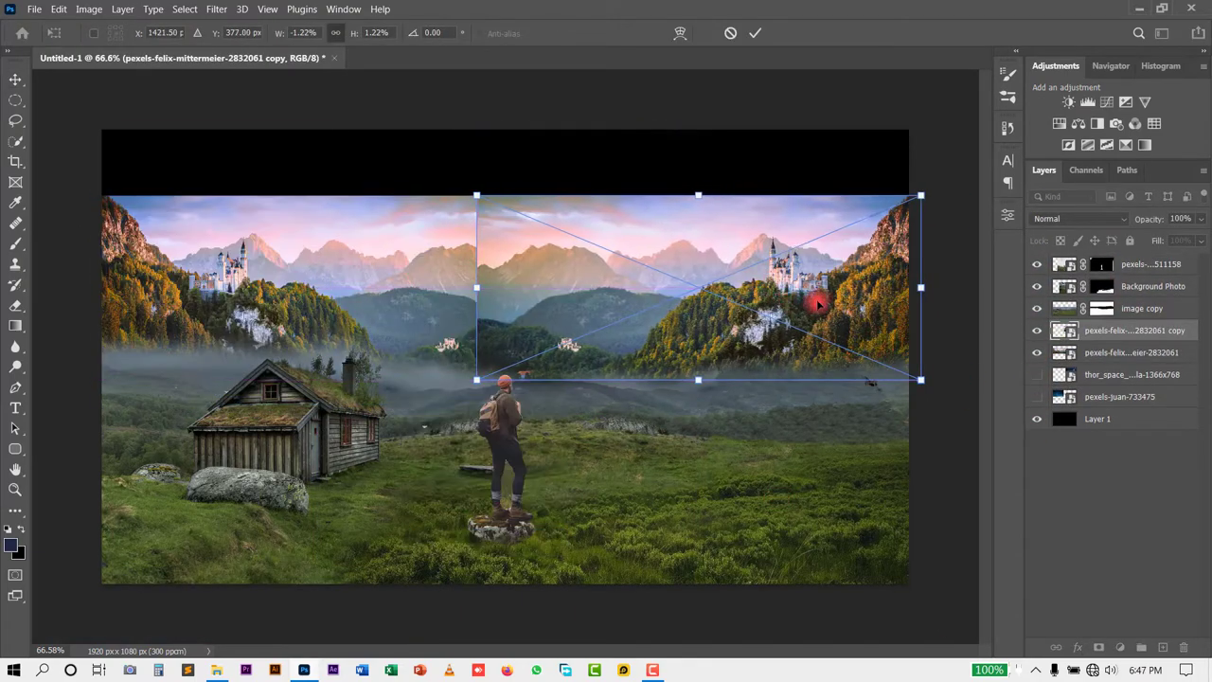
key("Return")
Clone out unwanted parts of the original castle layer
right_click(1118, 330)
left_click(749, 296)
scroll(748, 297, "up", 5)
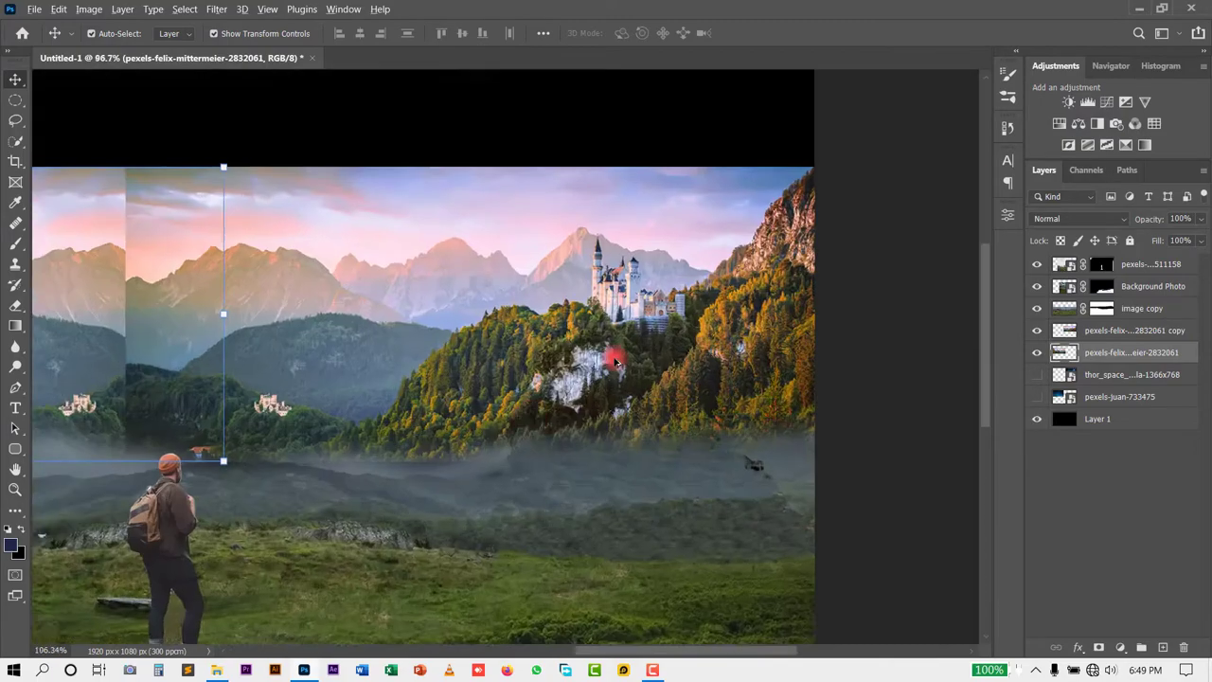
scroll(748, 296, "up", 5)
key("s")
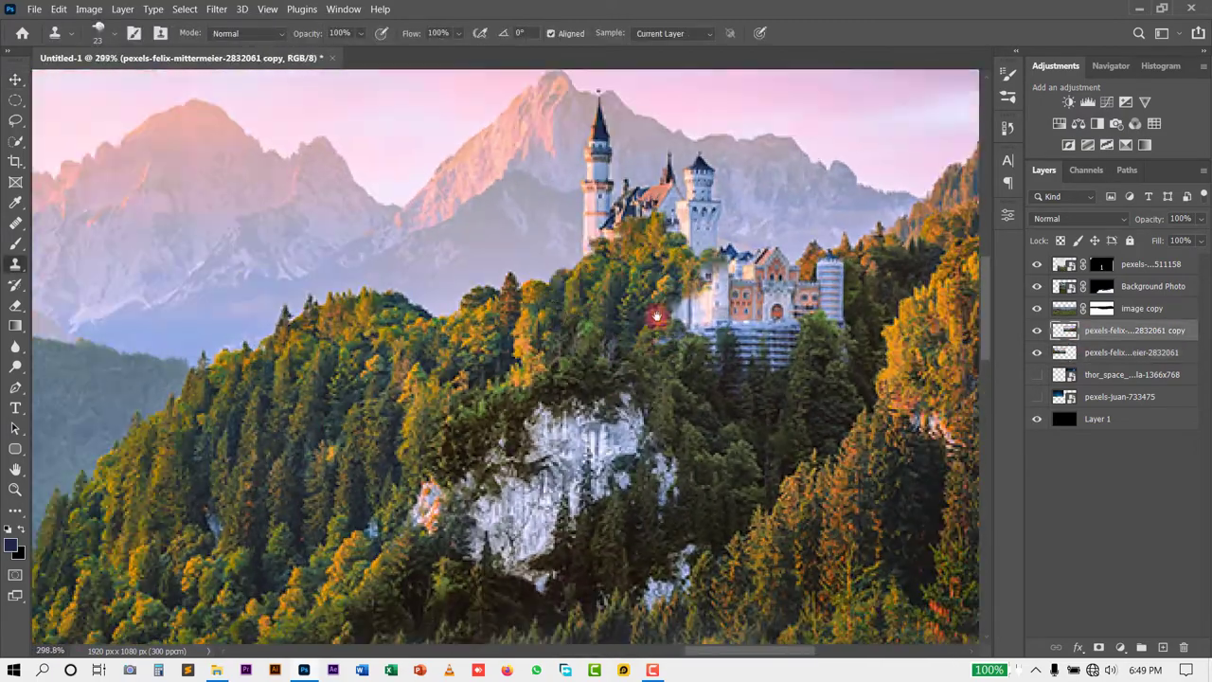
left_click_drag(656, 315, 493, 273)
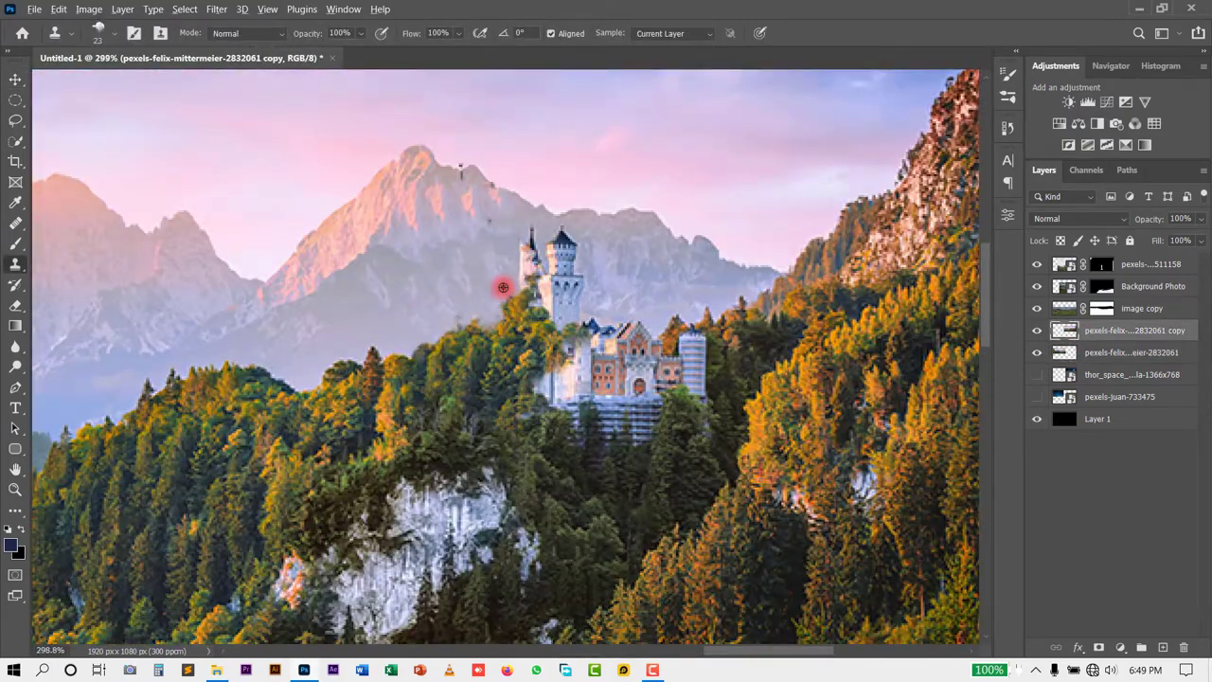
scroll(600, 279, "up", 3)
scroll(465, 227, "down", 3)
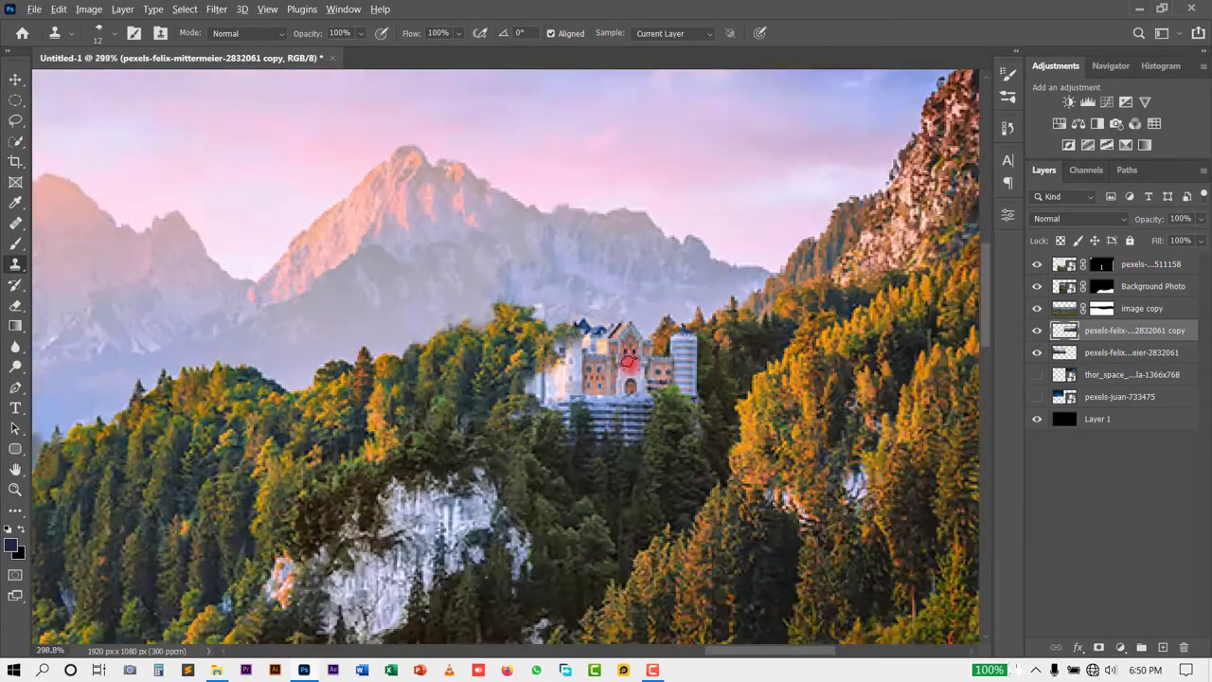
scroll(705, 414, "up", 5)
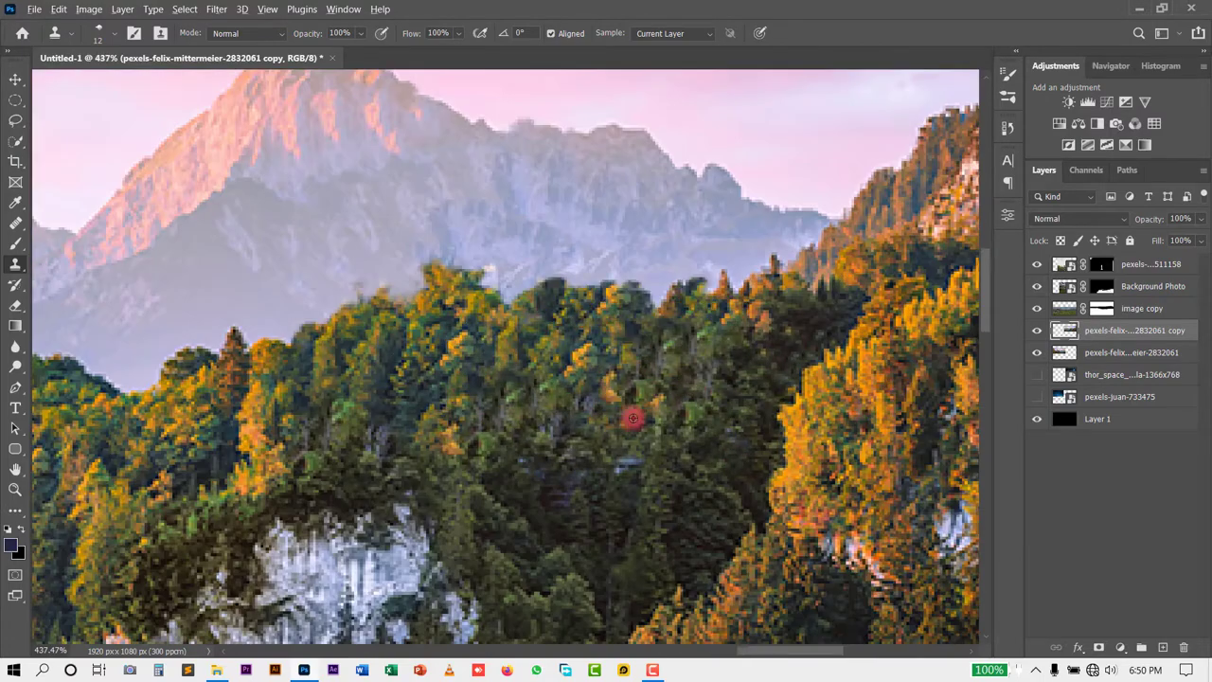
scroll(633, 418, "down", 5)
scroll(573, 341, "up", 5)
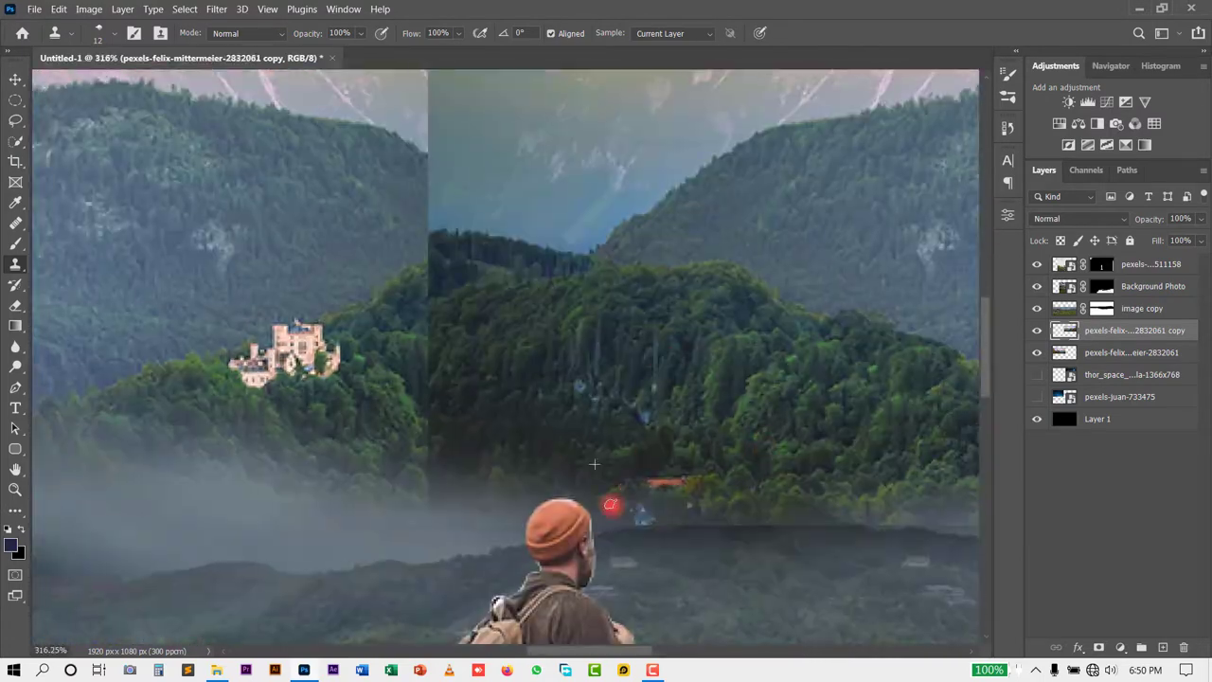
scroll(617, 473, "down", 5)
Add a layer mask to the mirrored mountain copy
key("v")
left_click(417, 325)
left_click(606, 327)
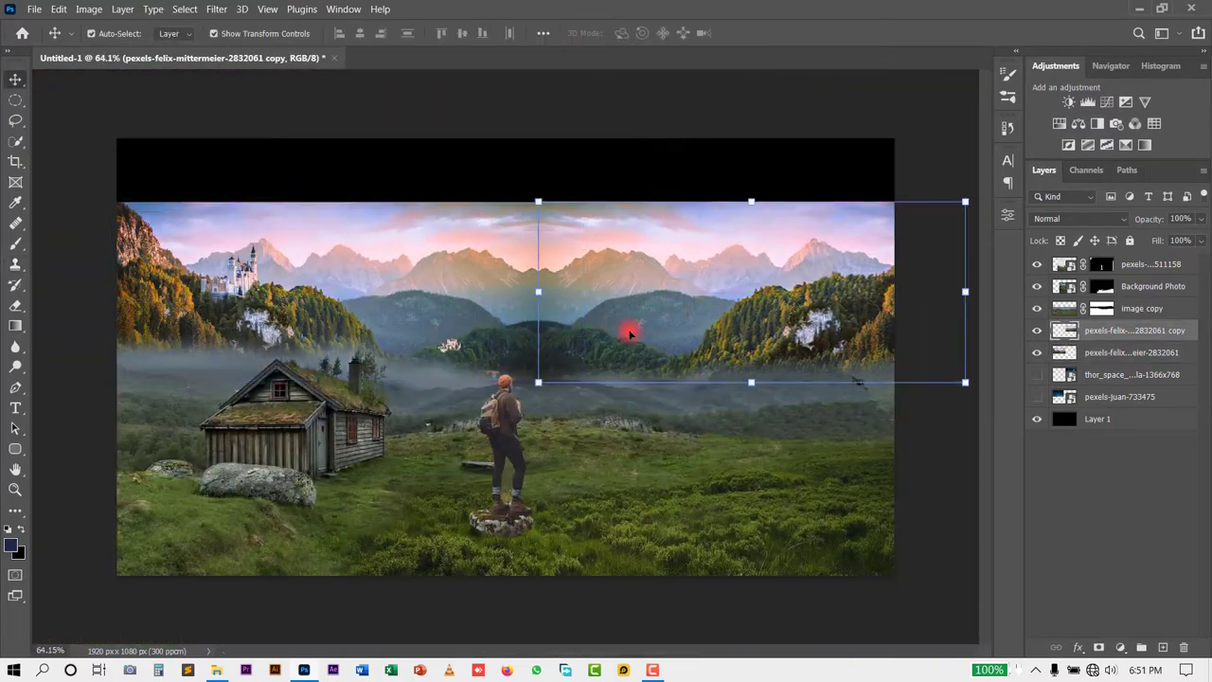
scroll(568, 322, "up", 3)
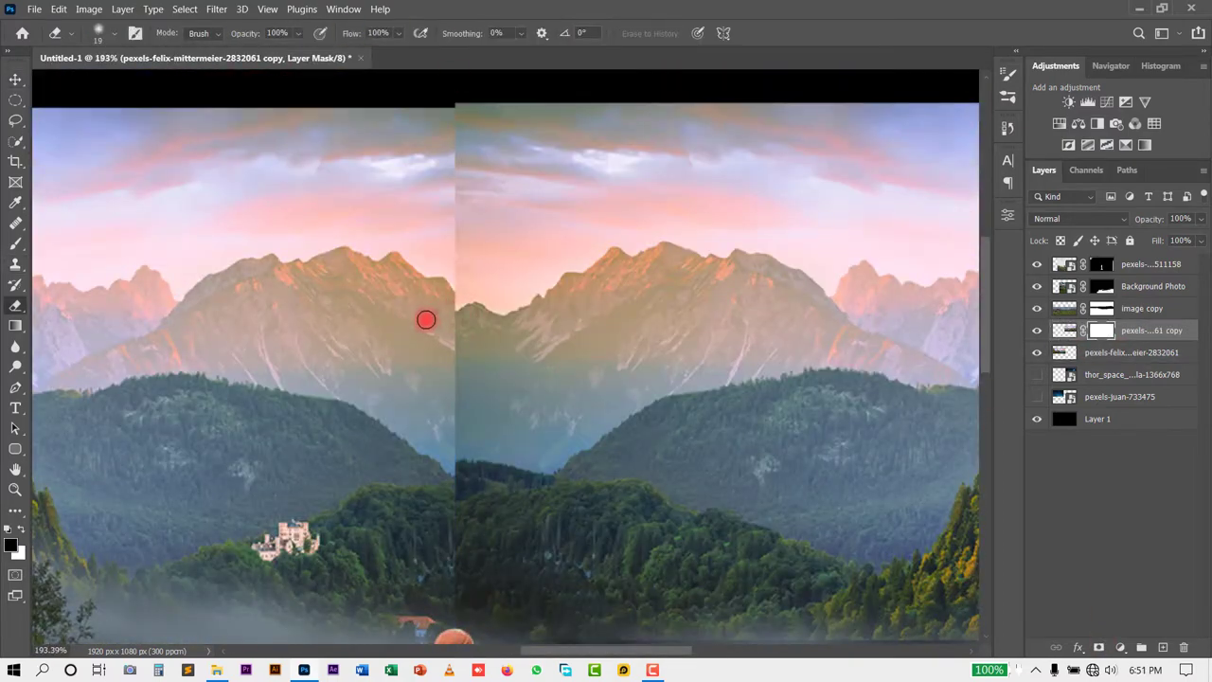
scroll(463, 317, "down", 3)
scroll(462, 318, "up", 3)
scroll(455, 312, "down", 3)
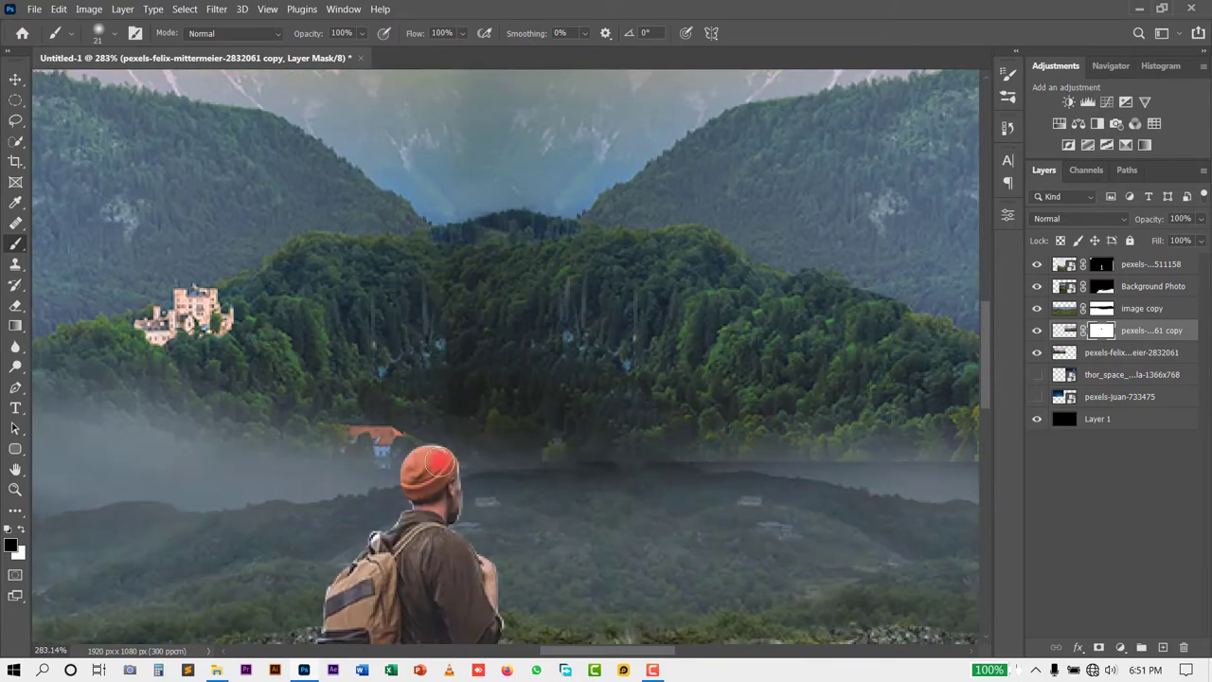
scroll(448, 300, "up", 5)
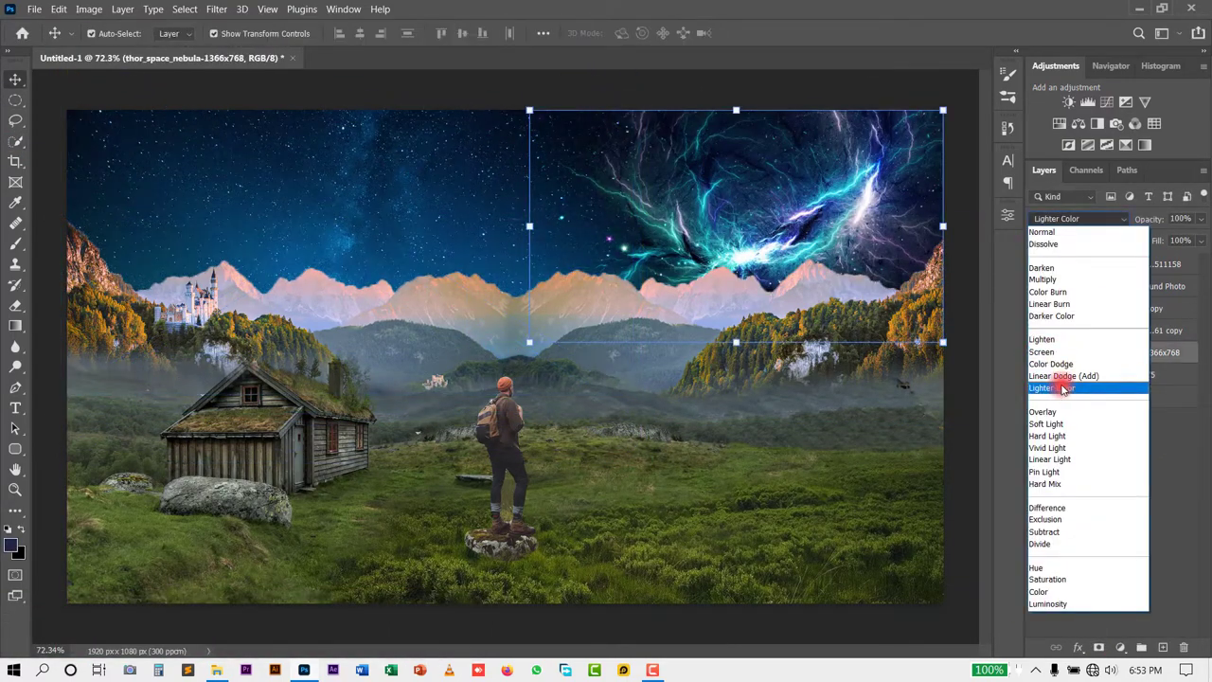
Blend the nebula with Lighter Color, shift it up-right, and group the landscape layers as Ground
left_click(1063, 388)
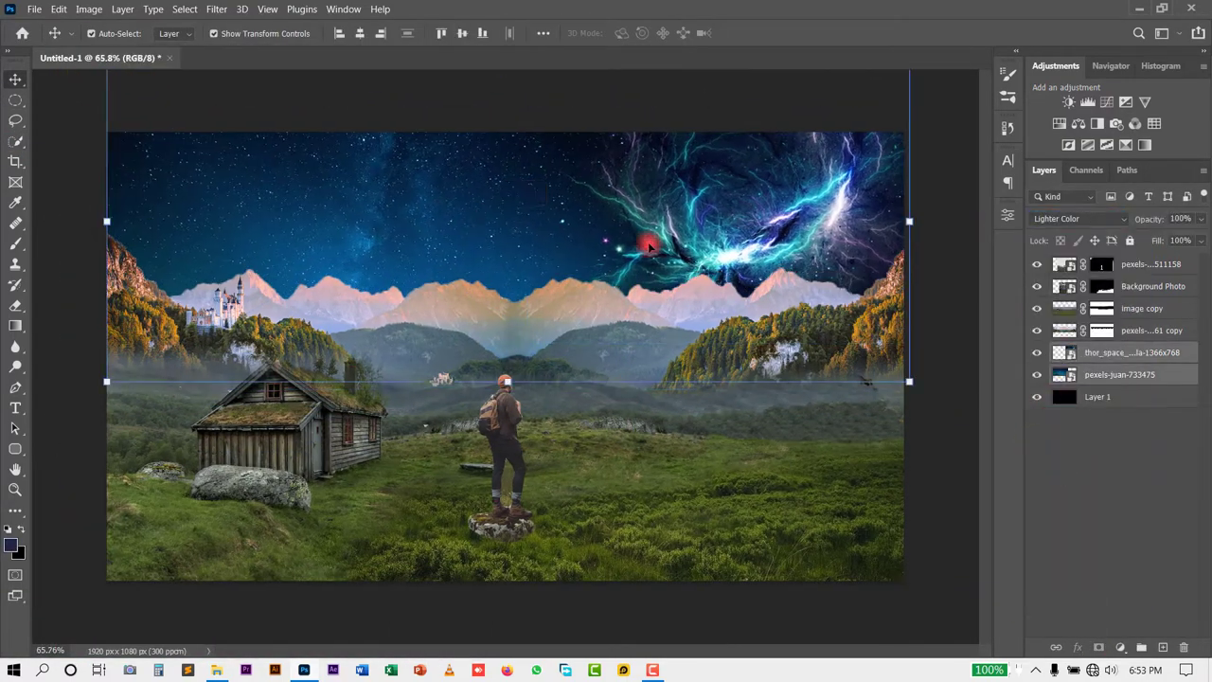
left_click_drag(628, 249, 772, 231)
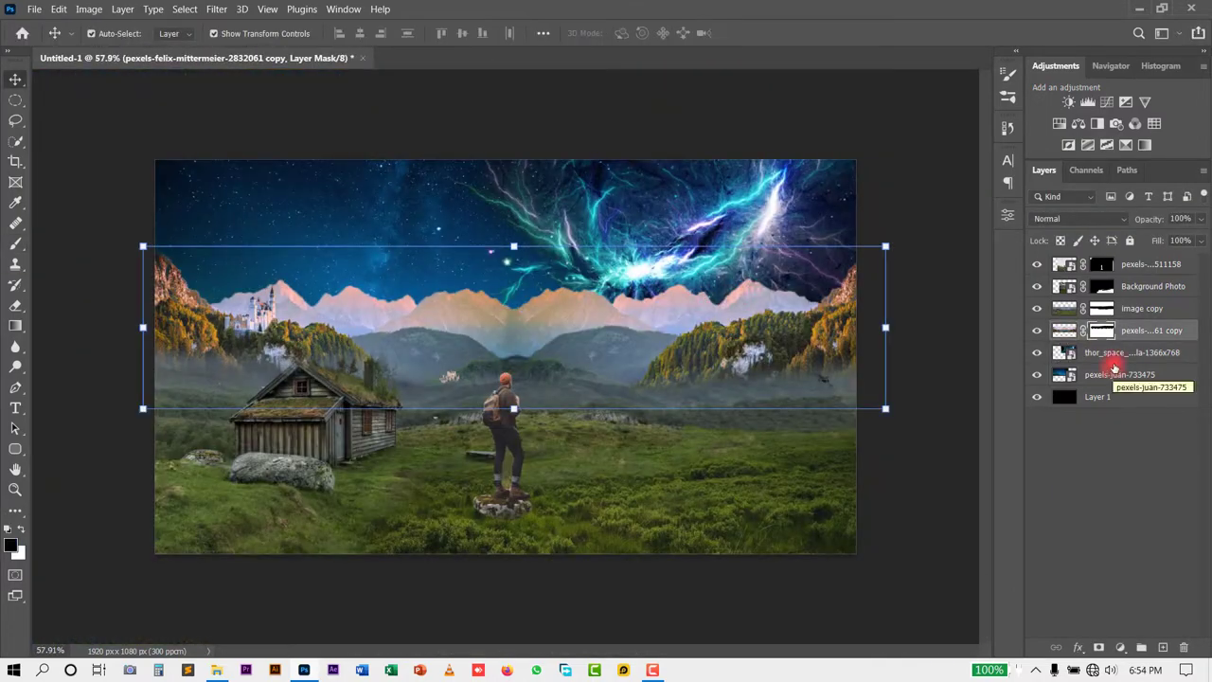
left_click(1114, 352)
left_click(1131, 264)
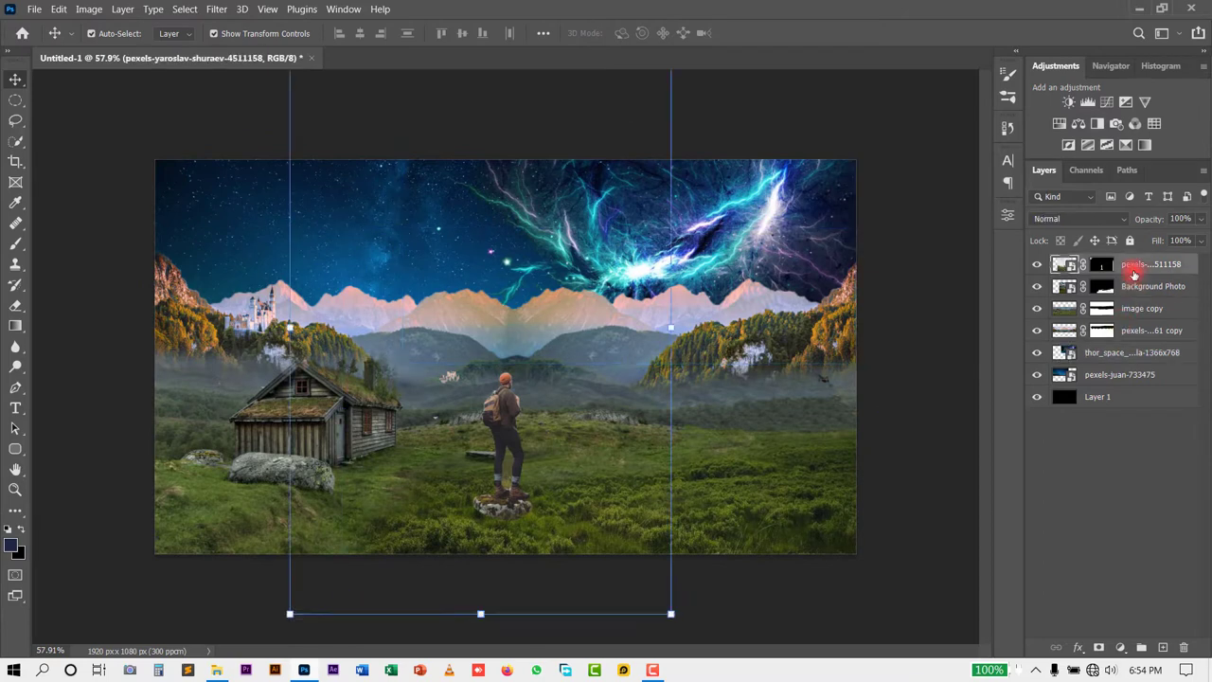
left_click(1127, 308, "shift")
key("ctrl+g")
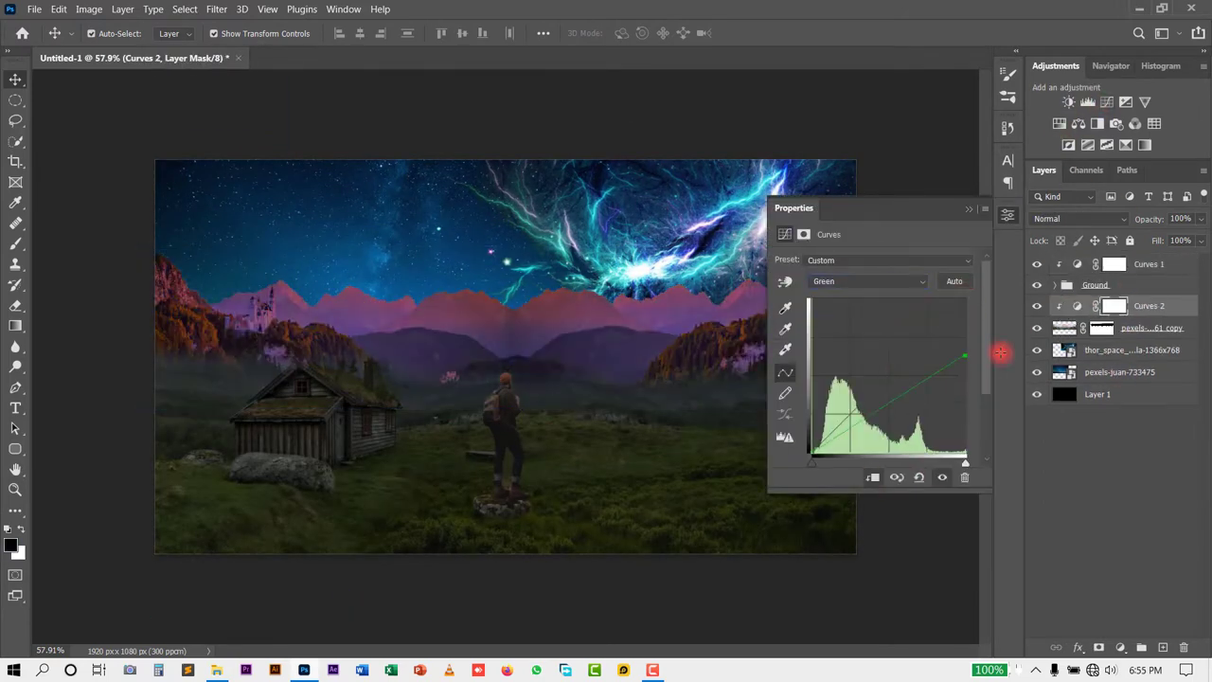
Adjust the Curves blue channel for a night tint, then add a second clipped Curves layer
left_click(911, 284)
left_click(919, 326)
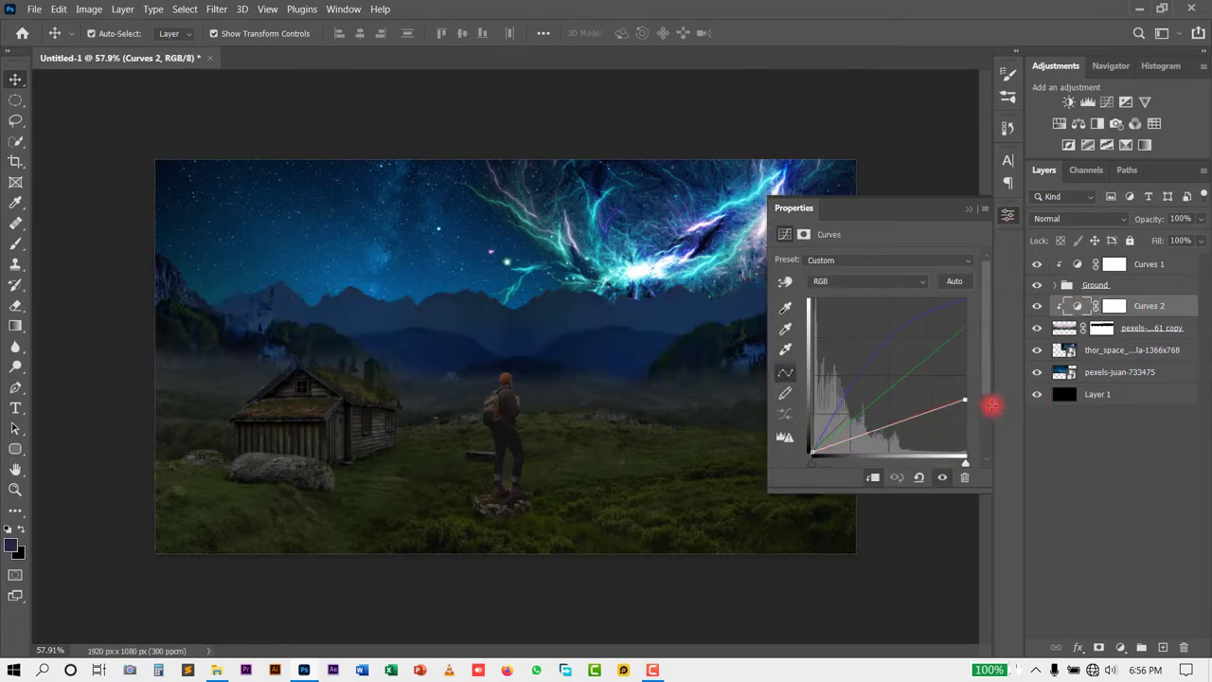
left_click(1088, 102)
left_click_drag(970, 417, 915, 428)
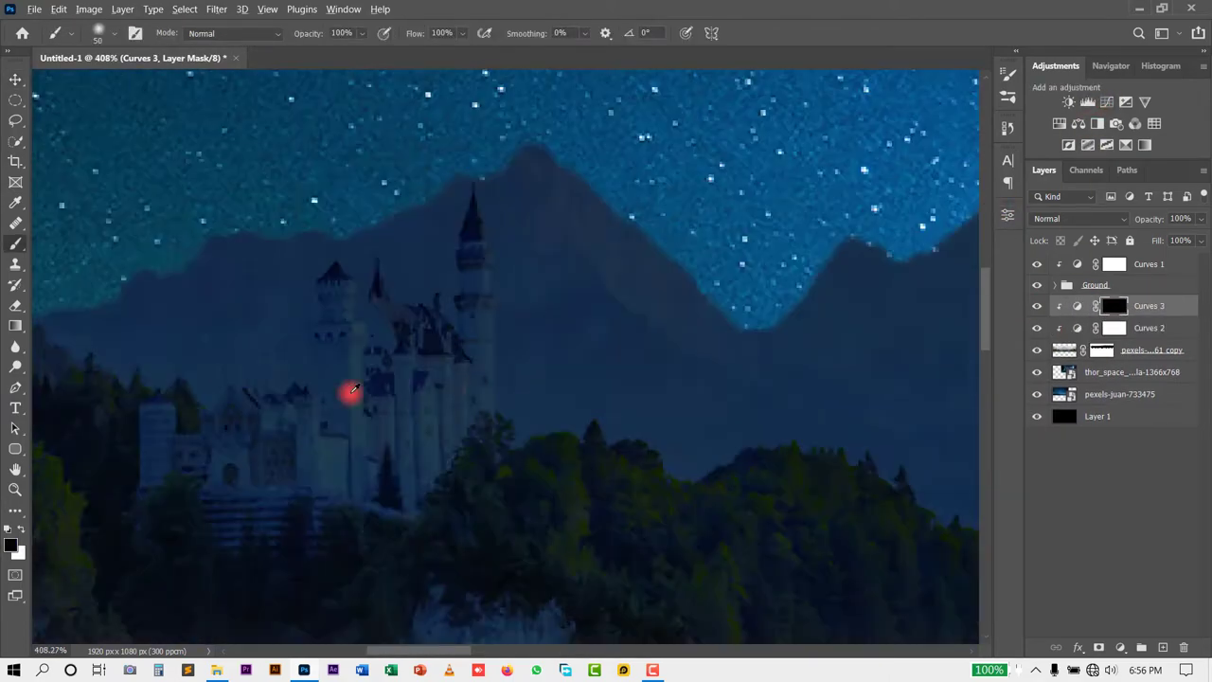
scroll(352, 390, "up", 2)
scroll(490, 368, "up", 3)
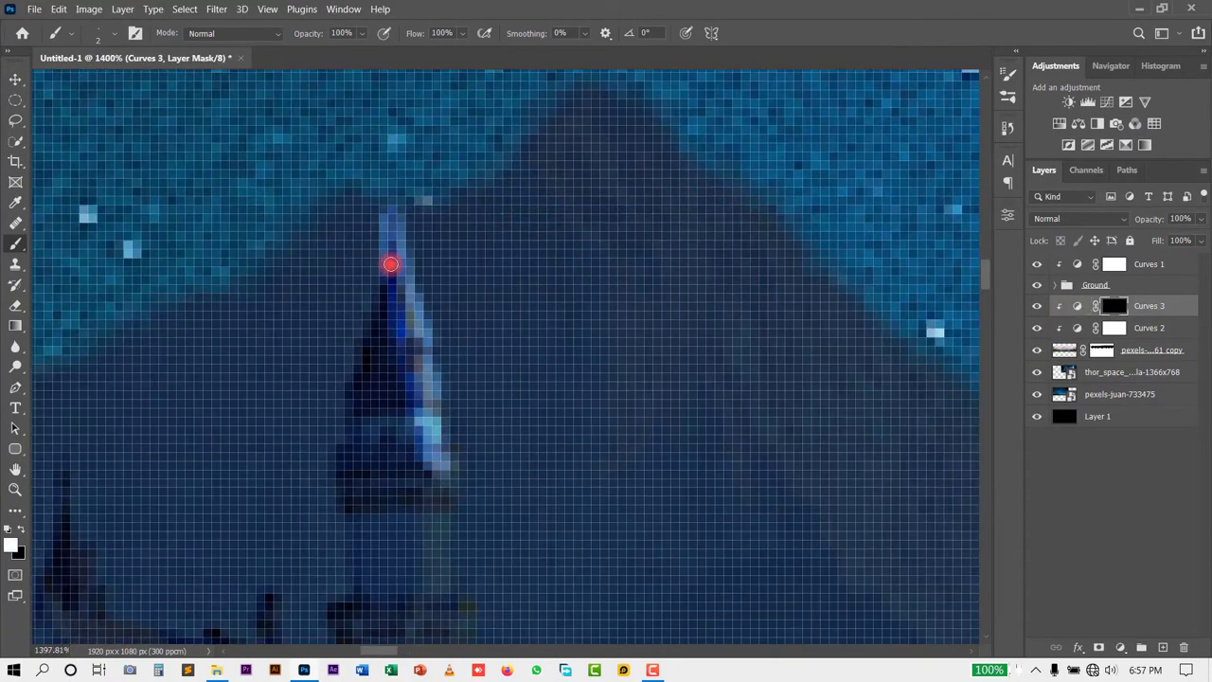
scroll(411, 307, "down", 3)
Zoom in and paint white on the Curves 3 mask over the castle towers and walls
scroll(487, 373, "up", 1)
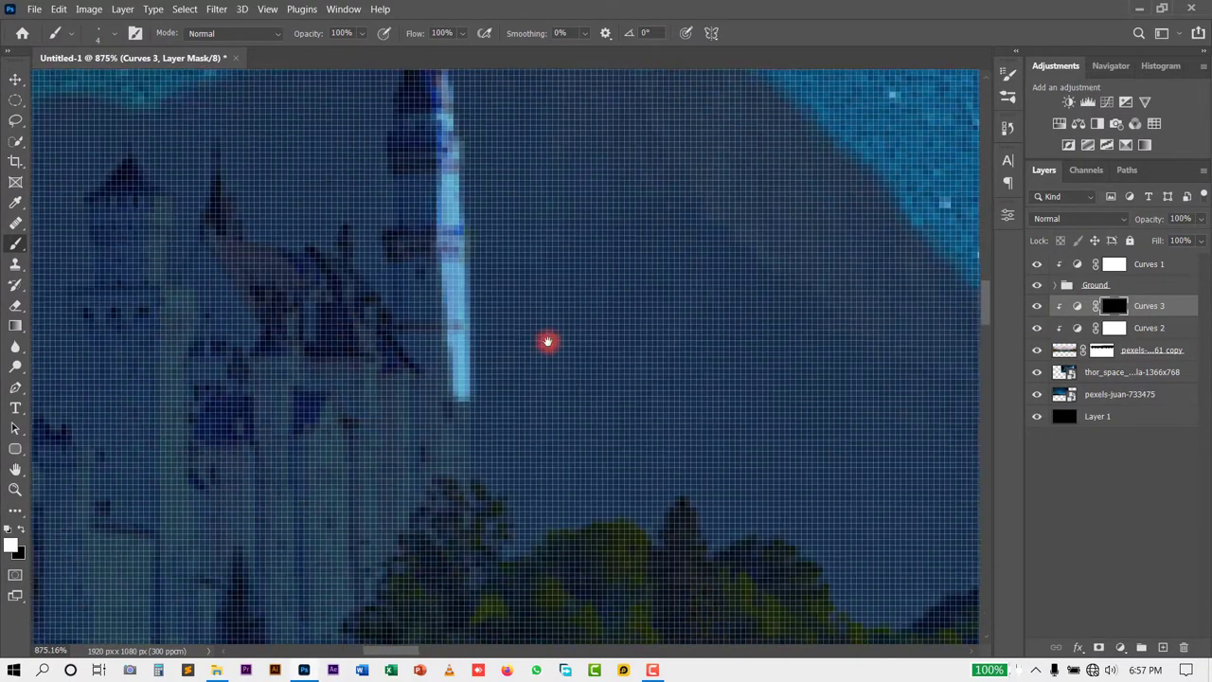
scroll(549, 341, "up", 1)
scroll(443, 325, "up", 1)
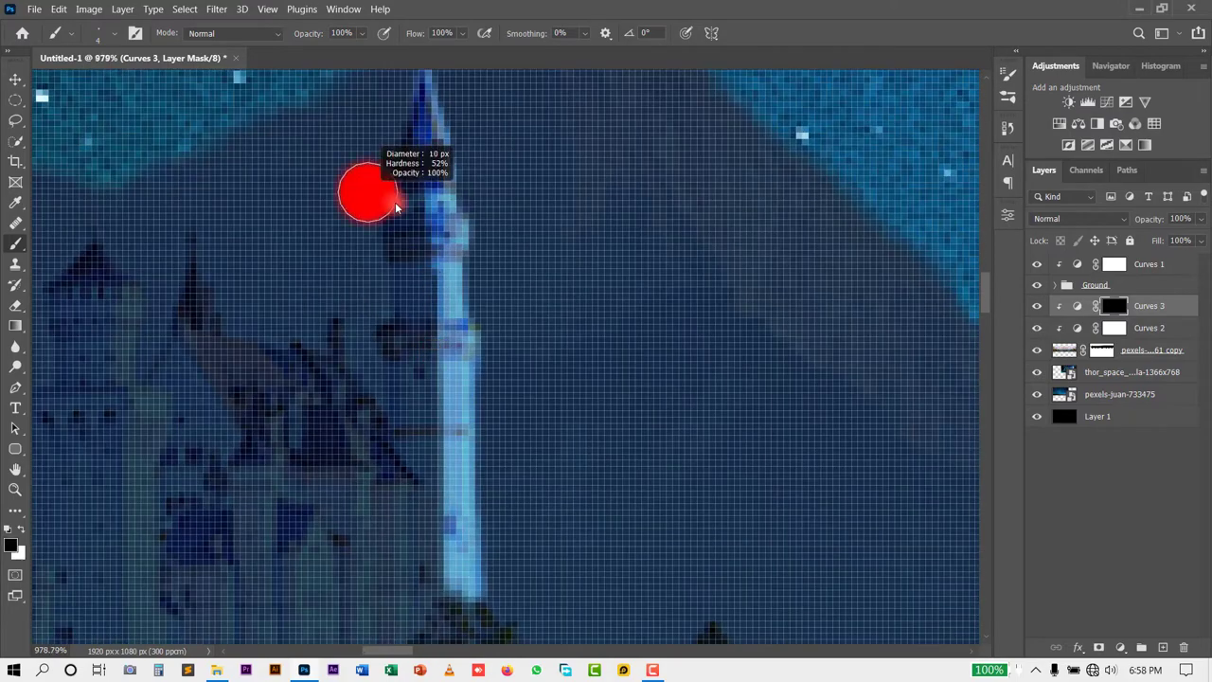
scroll(455, 265, "down", 5)
scroll(460, 300, "up", 4)
scroll(449, 354, "up", 2)
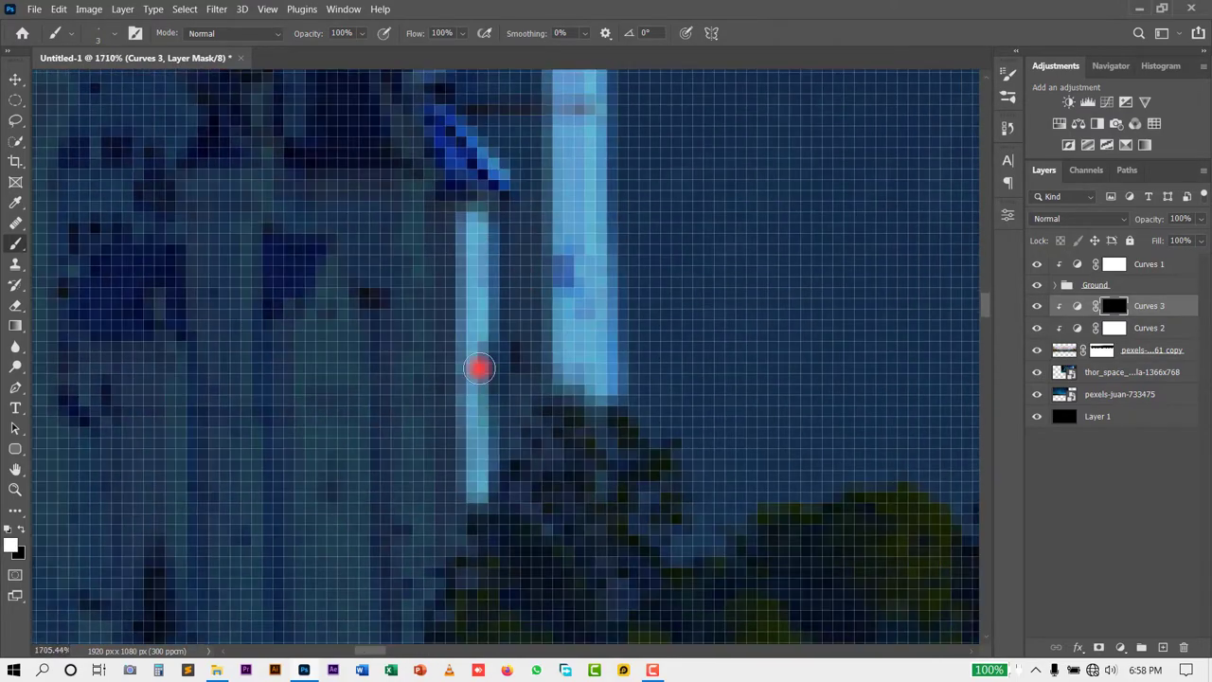
scroll(414, 435, "down", 2)
scroll(425, 249, "up", 1)
scroll(494, 294, "up", 1)
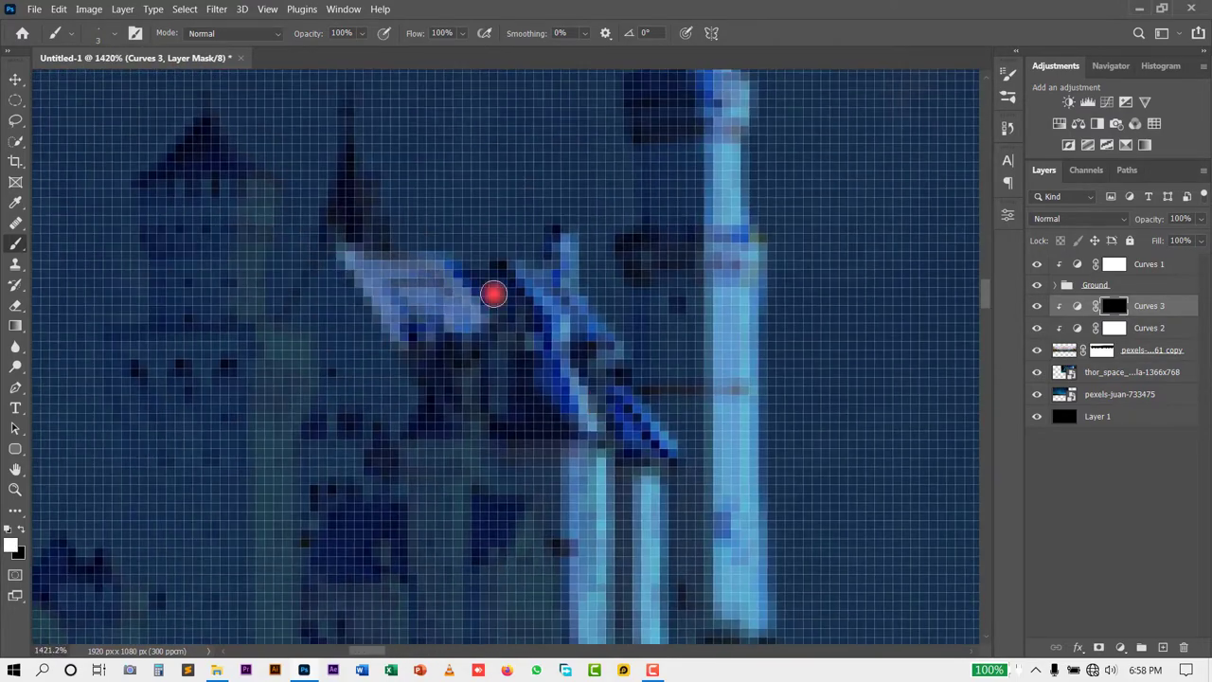
scroll(494, 294, "down", 5)
scroll(529, 279, "up", 4)
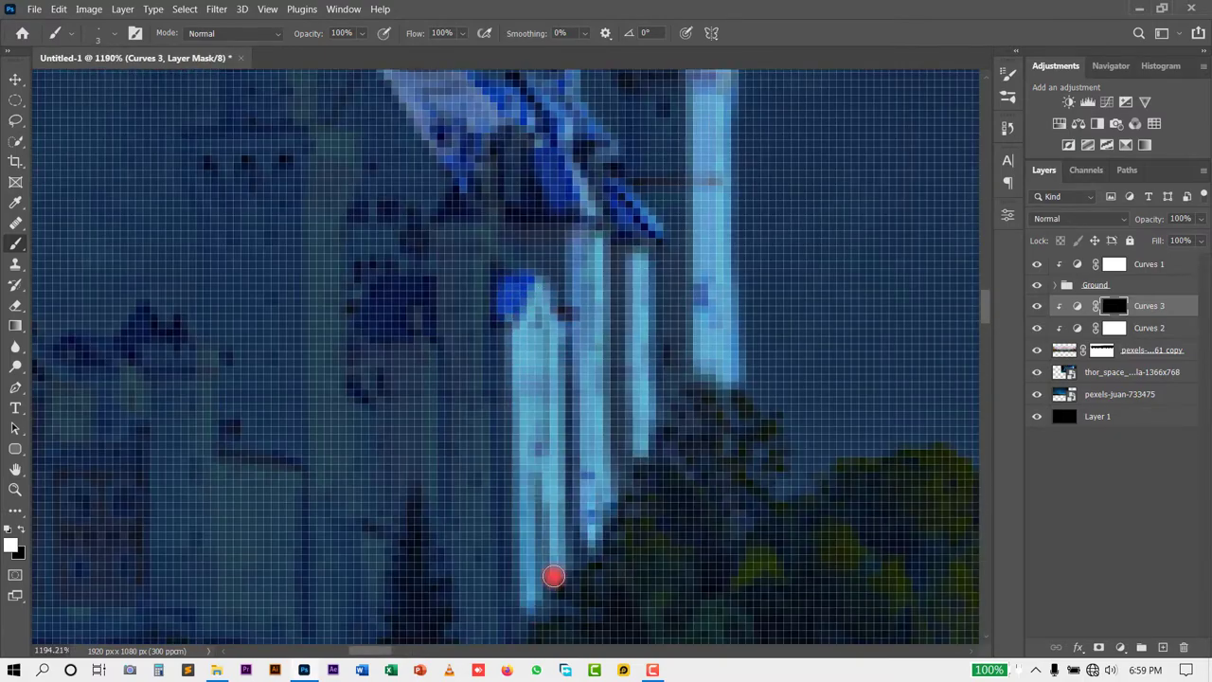
scroll(498, 301, "down", 2)
scroll(498, 300, "up", 1)
scroll(554, 245, "down", 2)
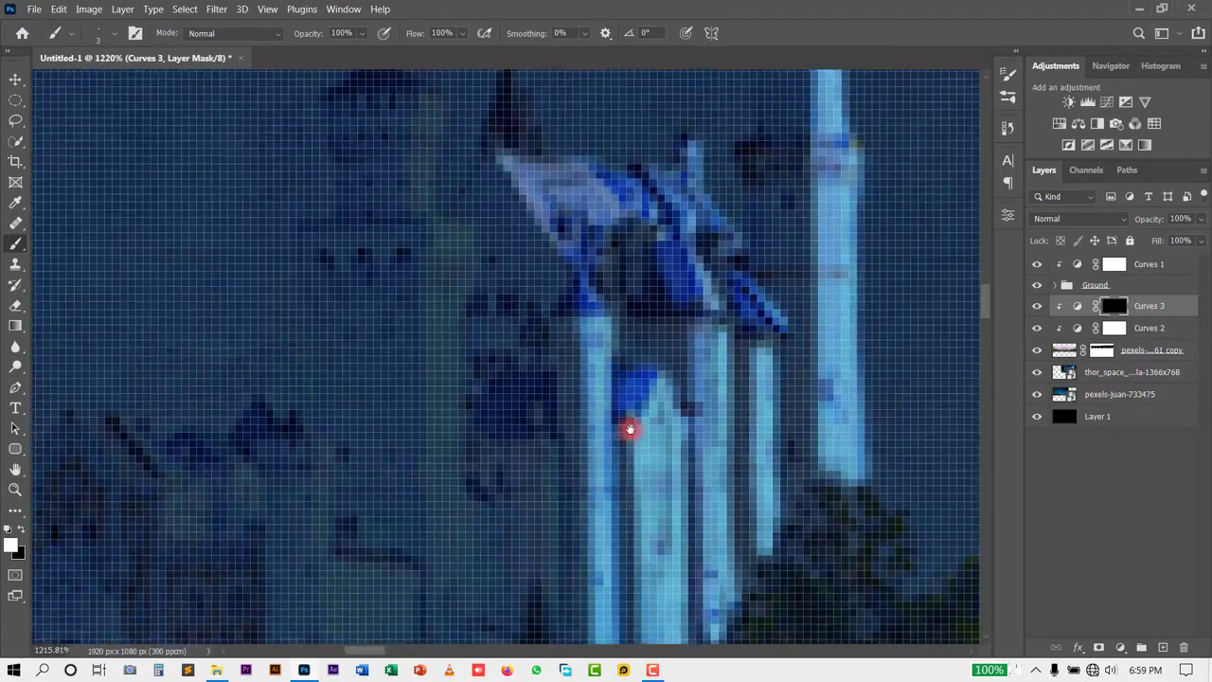
scroll(452, 338, "up", 1)
scroll(585, 271, "up", 2)
scroll(455, 501, "down", 3)
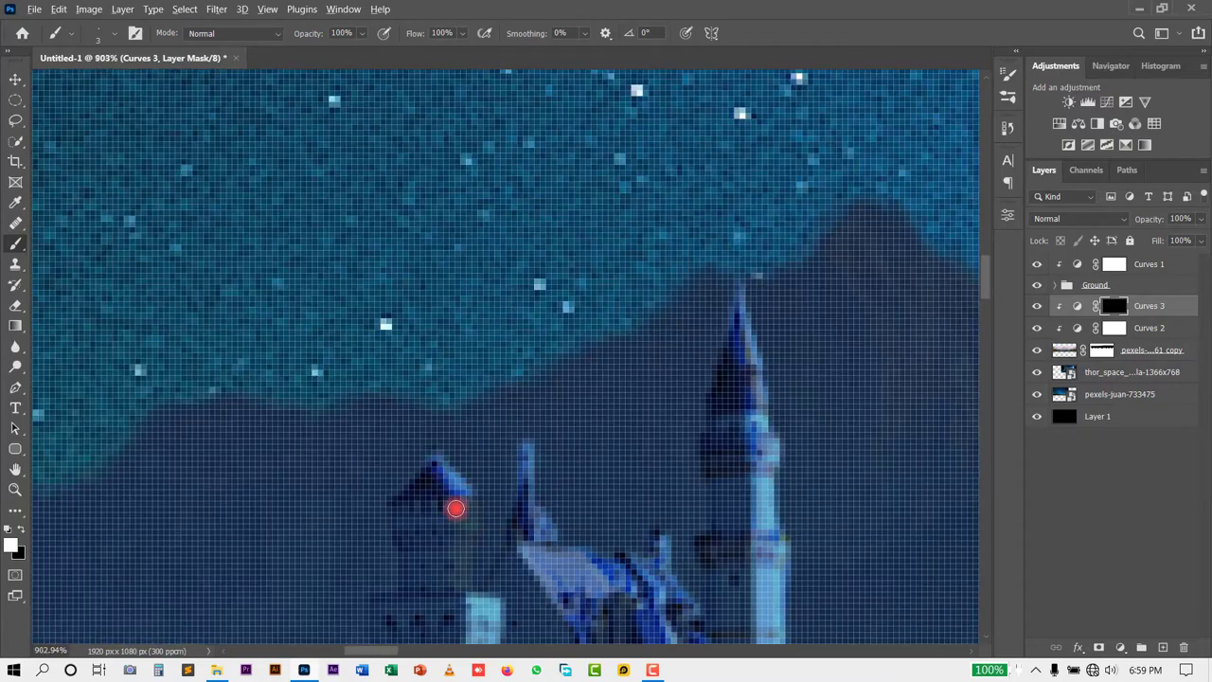
scroll(454, 425, "up", 2)
scroll(498, 495, "up", 1)
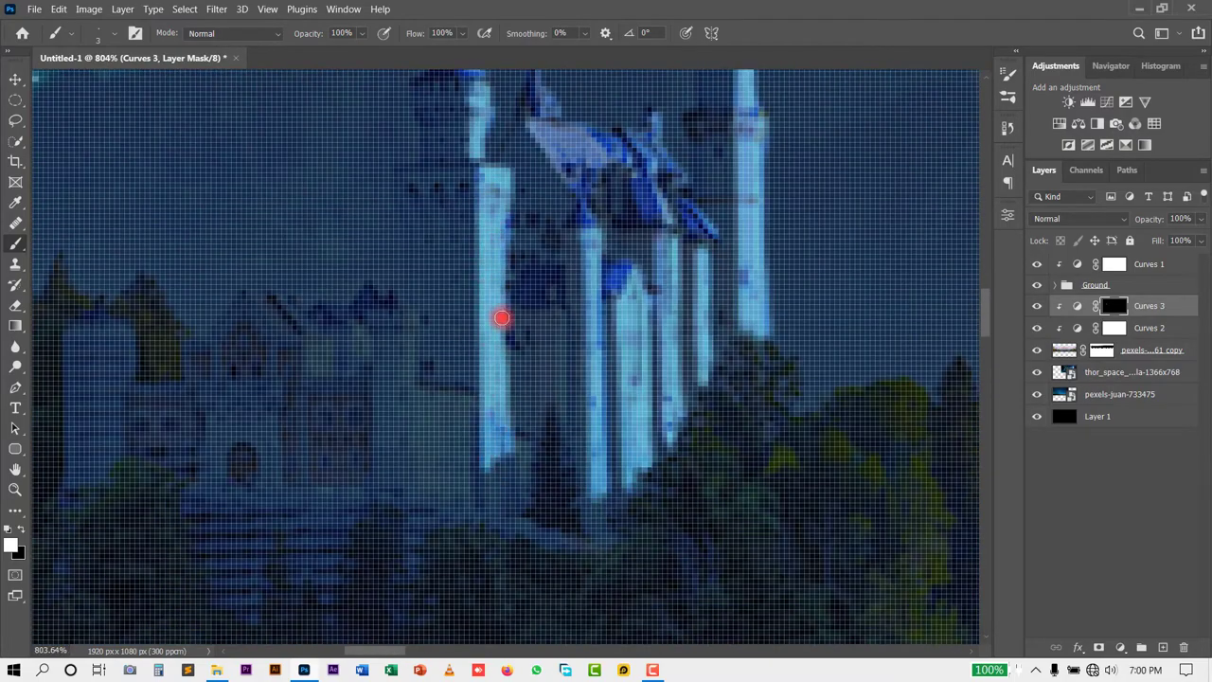
scroll(517, 459, "down", 1)
scroll(506, 455, "down", 2)
scroll(471, 257, "up", 3)
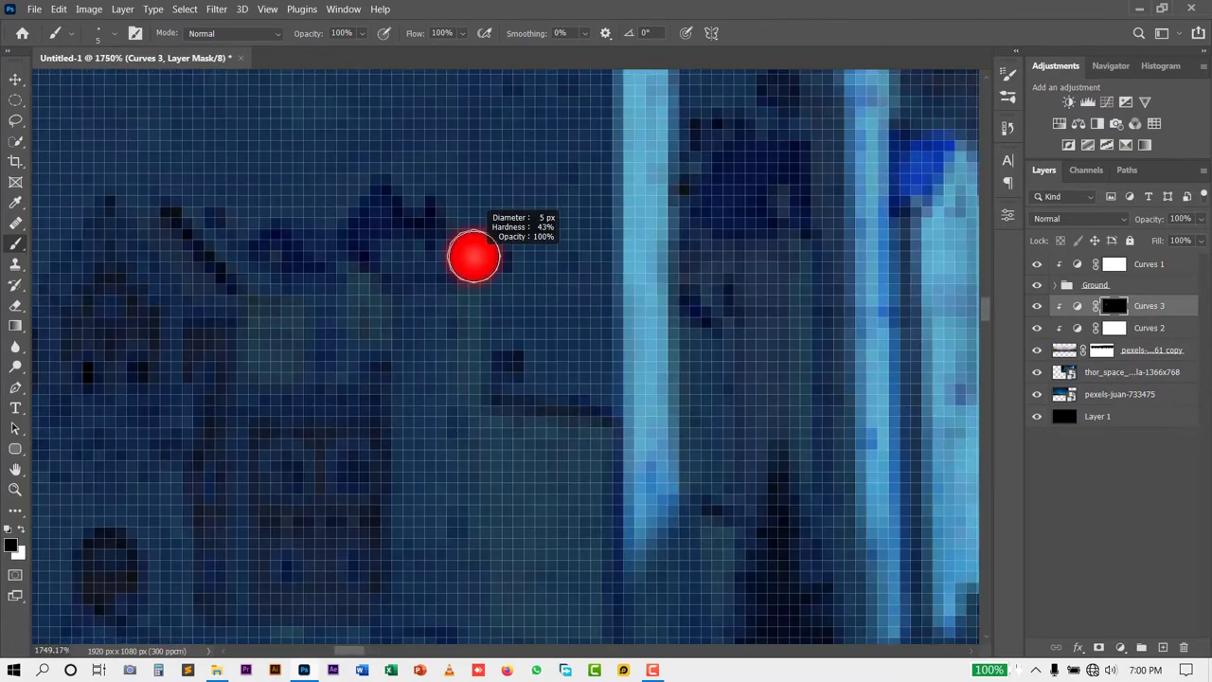
key("x")
scroll(475, 369, "down", 1)
scroll(546, 397, "down", 3)
scroll(628, 355, "down", 2)
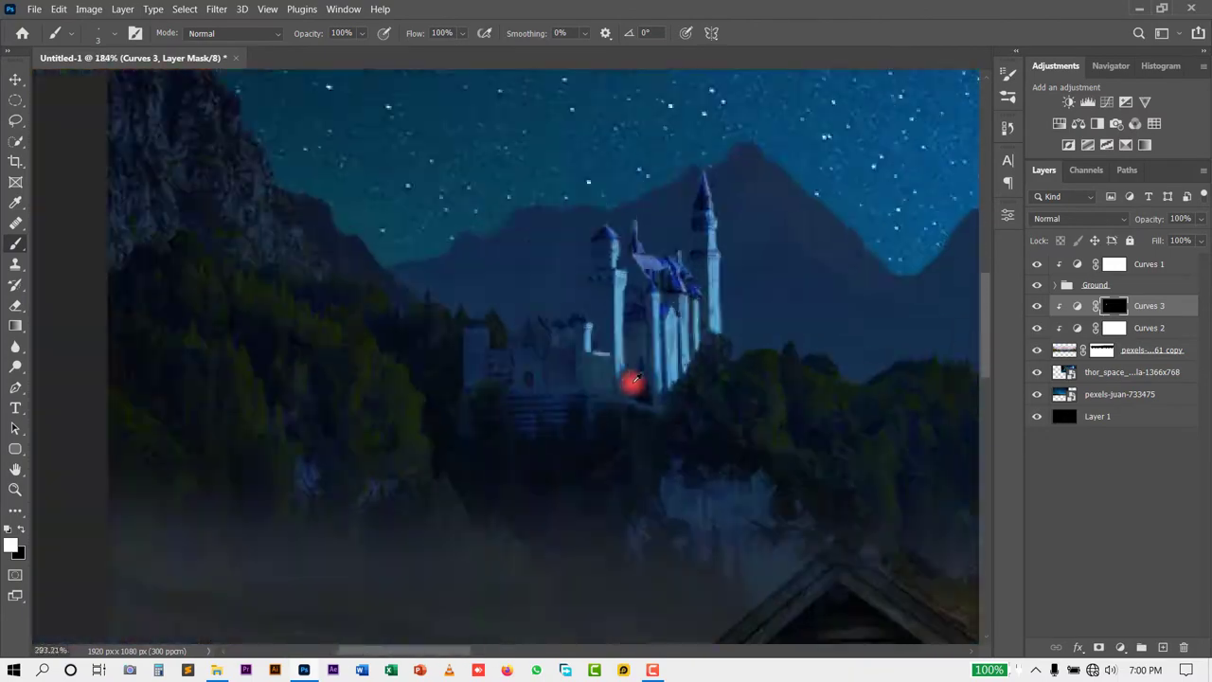
scroll(630, 379, "down", 1)
scroll(631, 368, "down", 1)
key("v")
scroll(657, 339, "up", 1)
scroll(419, 359, "up", 2)
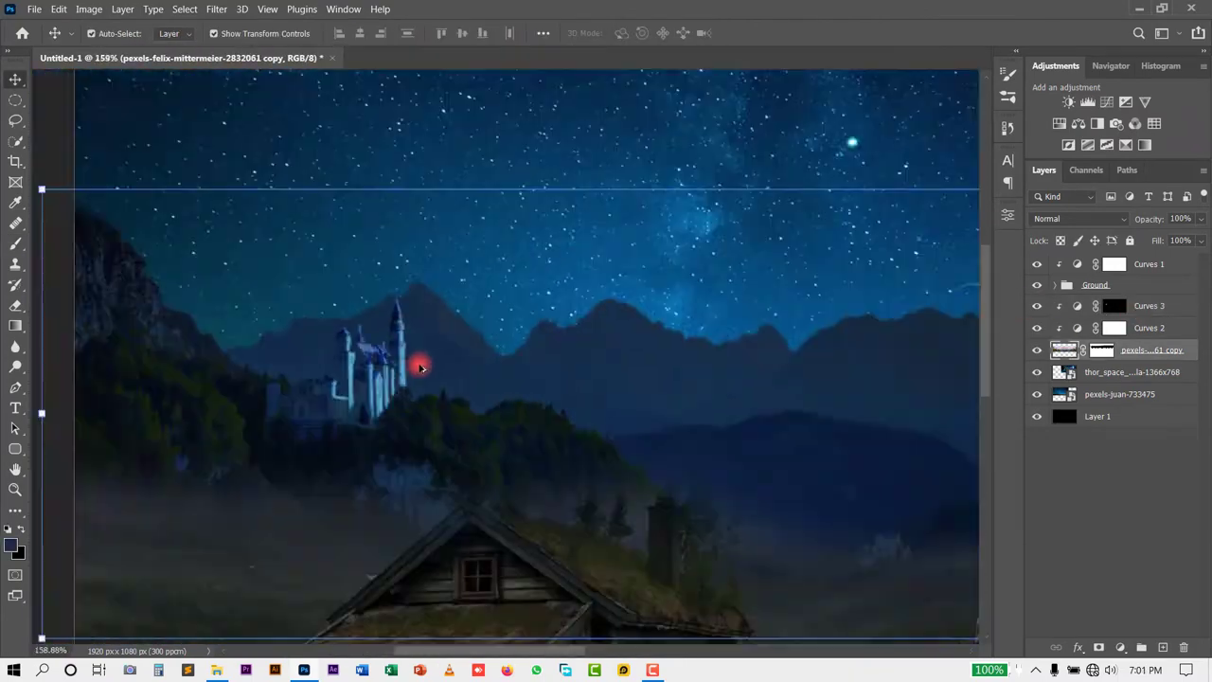
key("b")
scroll(398, 441, "up", 3)
scroll(406, 403, "up", 1)
scroll(405, 404, "down", 5)
Duplicate the two night-tint Curves layers and delete Curves 1
scroll(619, 338, "down", 3)
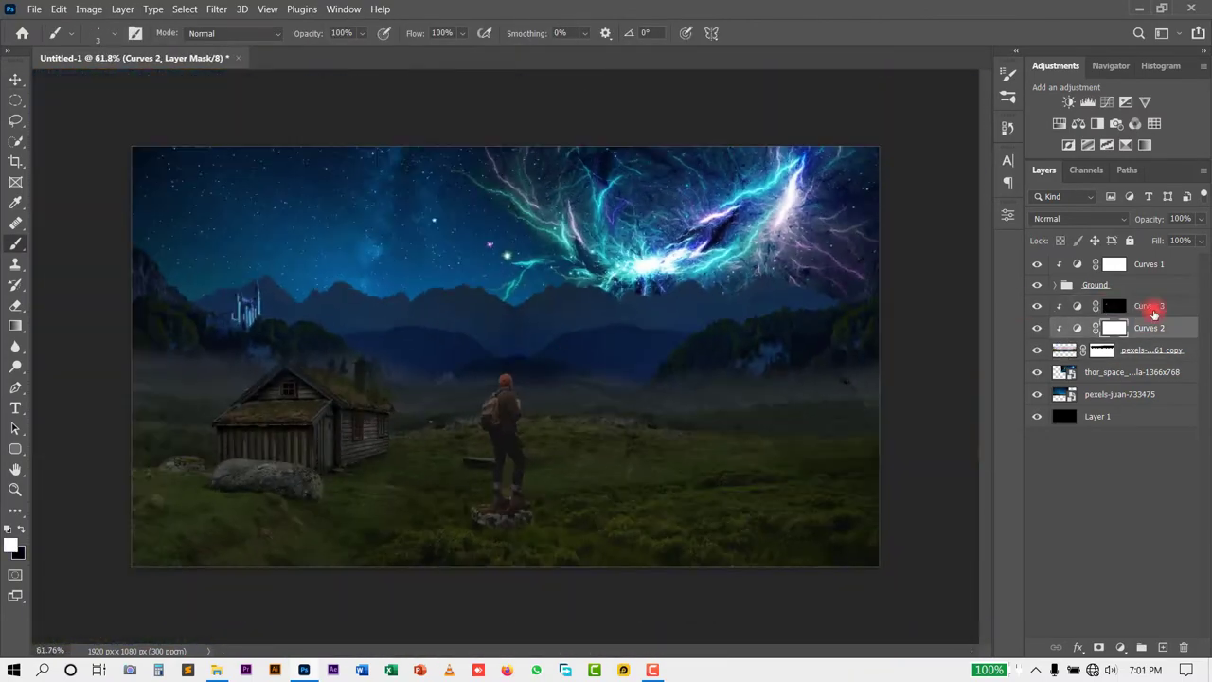
key("ctrl+j")
left_click(1086, 310)
key("Delete")
Paint the Curves 3 copy mask with a small brush along the cabin's grassy roof edge
left_click(1084, 264)
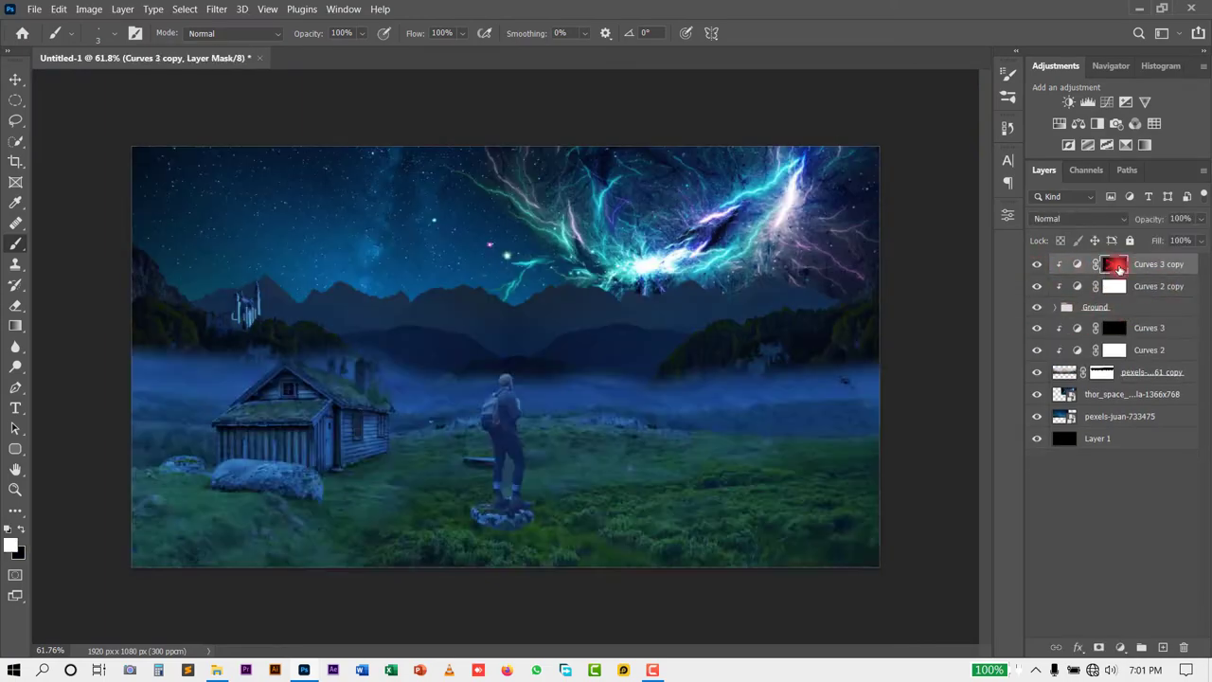
scroll(612, 379, "up", 4)
scroll(587, 444, "down", 2)
scroll(587, 443, "up", 5)
key("x")
key("bracketleft")
key("bracketleft")
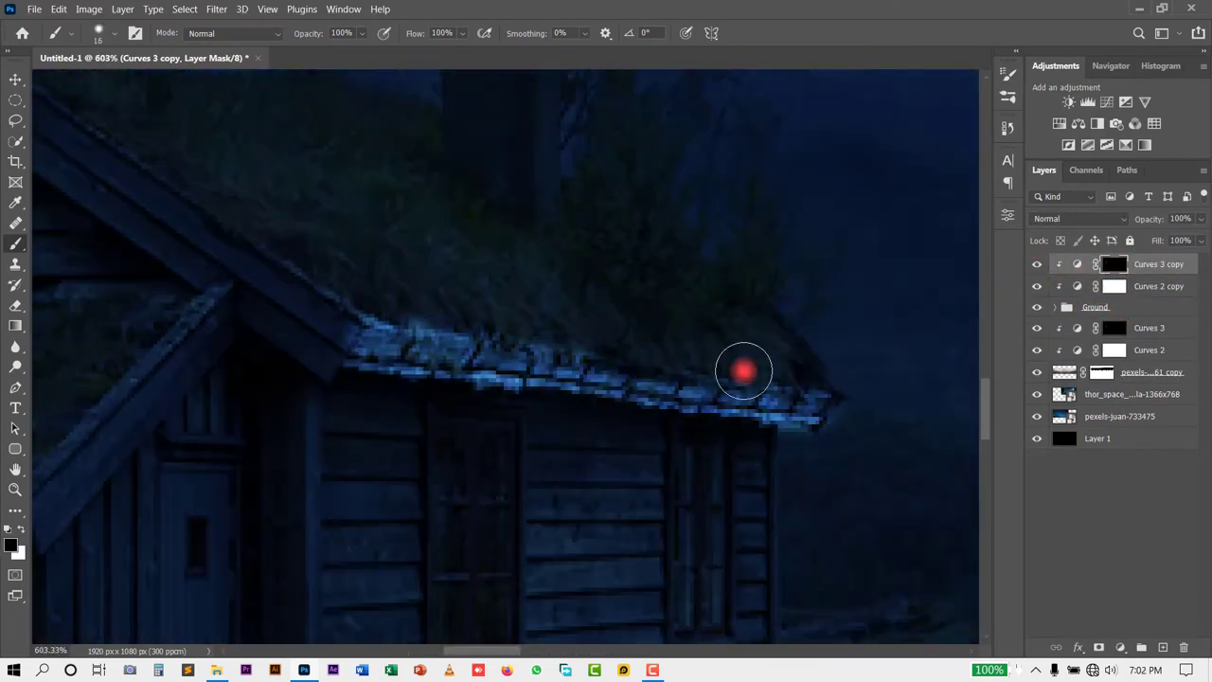
key("bracketleft")
key("bracketleft")
key("bracketleft")
scroll(284, 341, "down", 1)
scroll(109, 255, "up", 2)
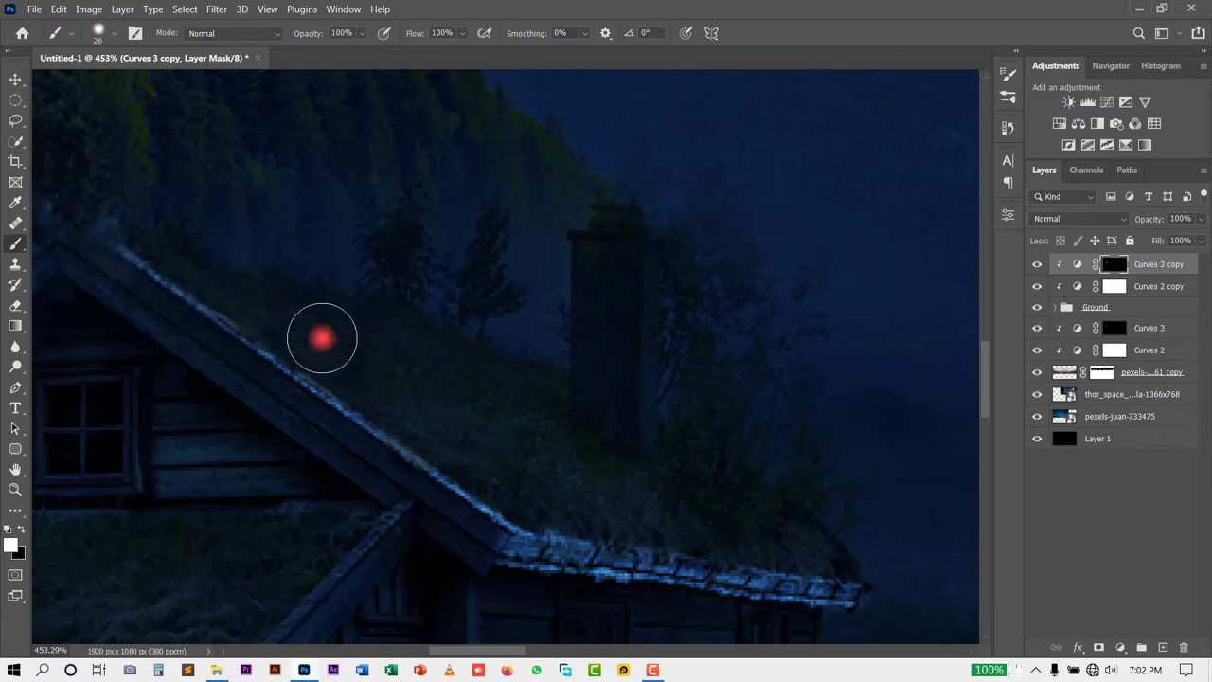
left_click_drag(531, 445, 758, 501)
key("bracketleft")
key("bracketleft")
Steepen the Curves 3 copy curve to brighten the moonlit roof
scroll(633, 571, "up", 2)
scroll(452, 528, "up", 1)
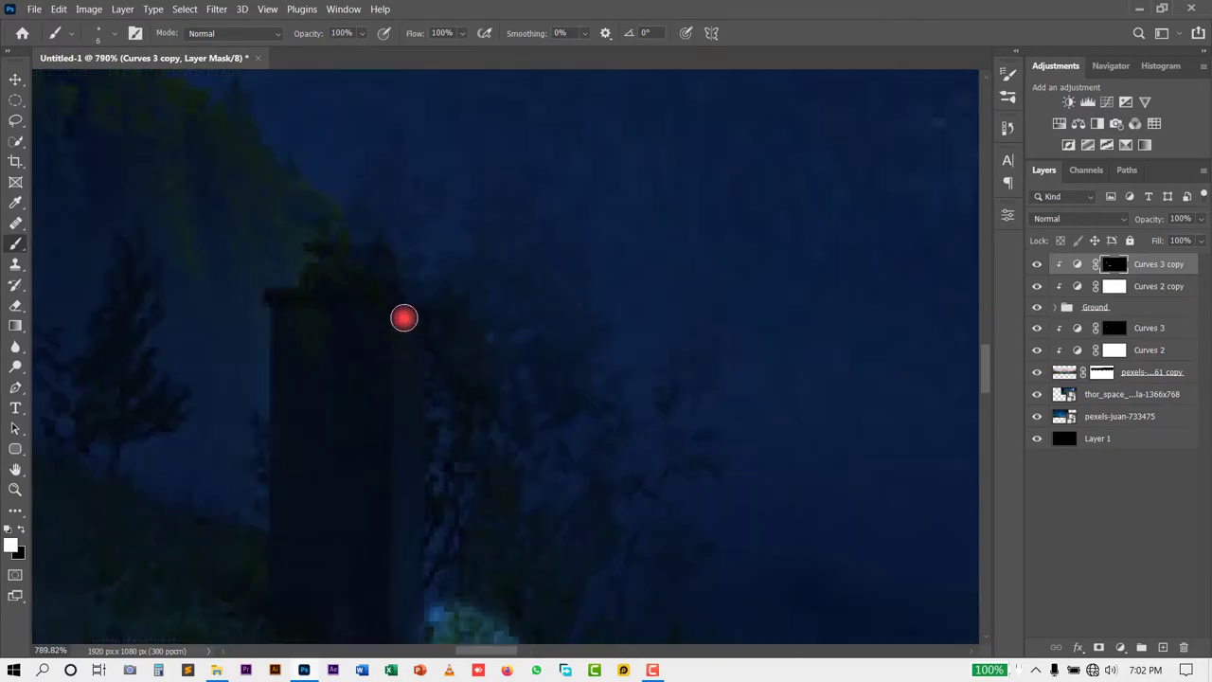
scroll(403, 318, "down", 2)
double_click(1077, 264)
left_click_drag(863, 313, 839, 332)
Drag the Curves 2 copy Green channel's top point to pull green out of the meadow
left_click(918, 476)
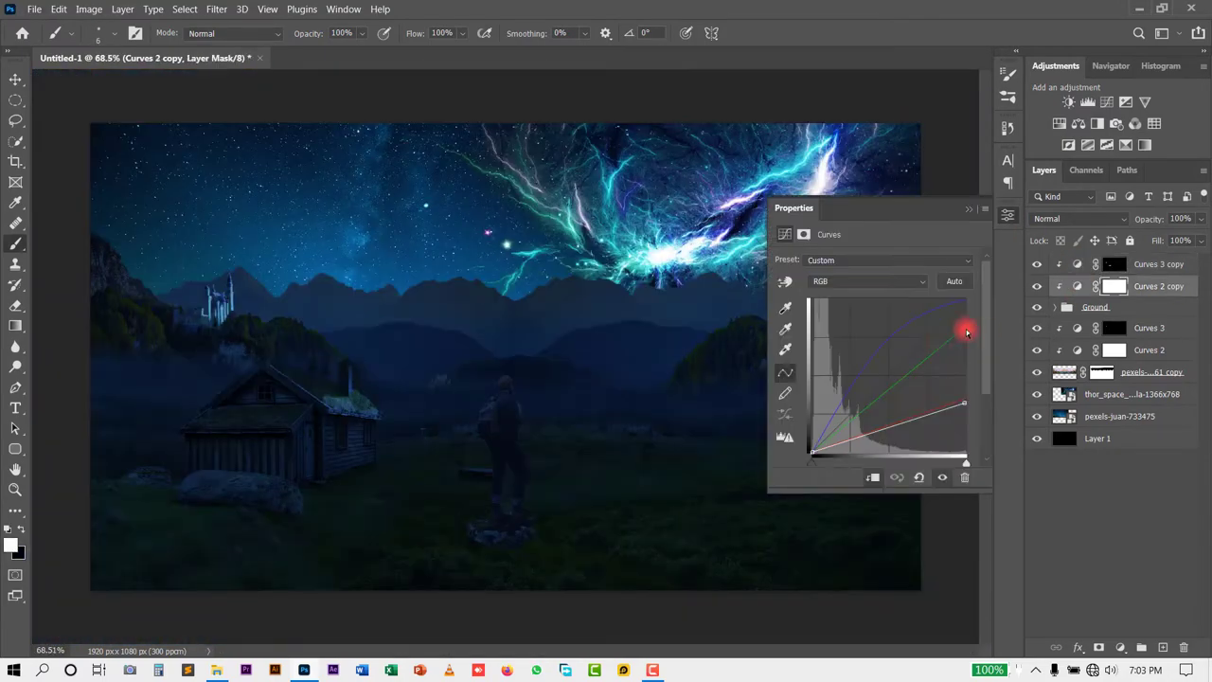
left_click(866, 281)
left_click(819, 318)
left_click(867, 282)
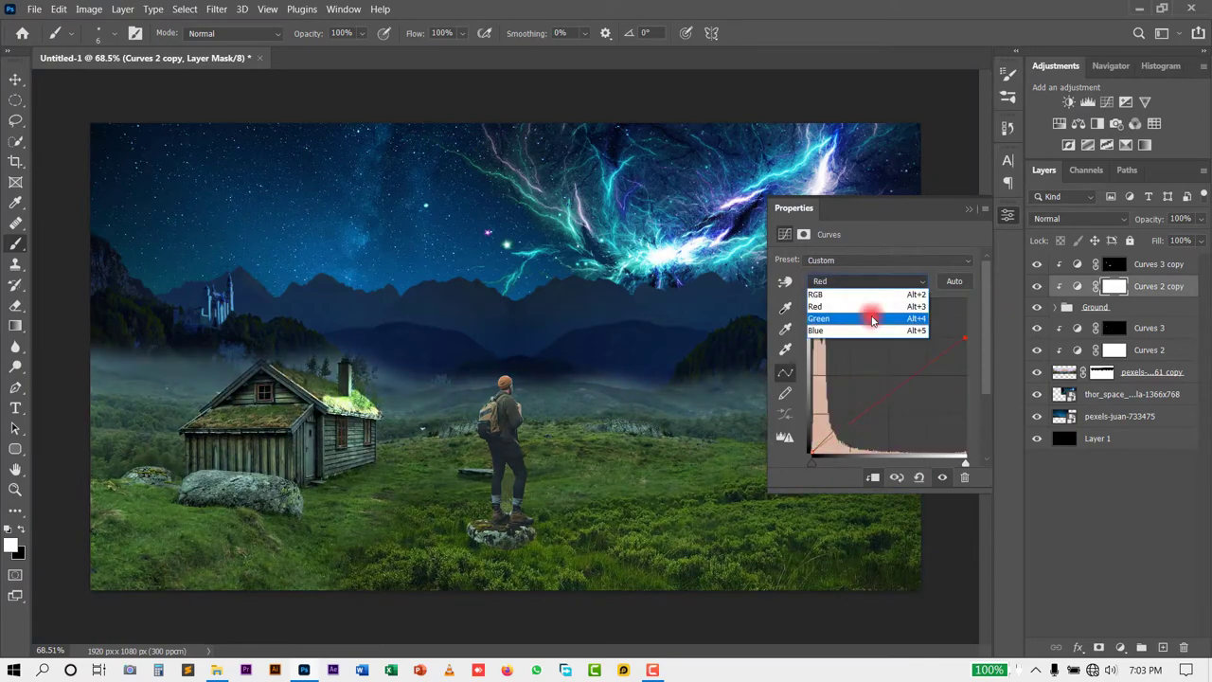
left_click(881, 331)
left_click(867, 282)
left_click(844, 318)
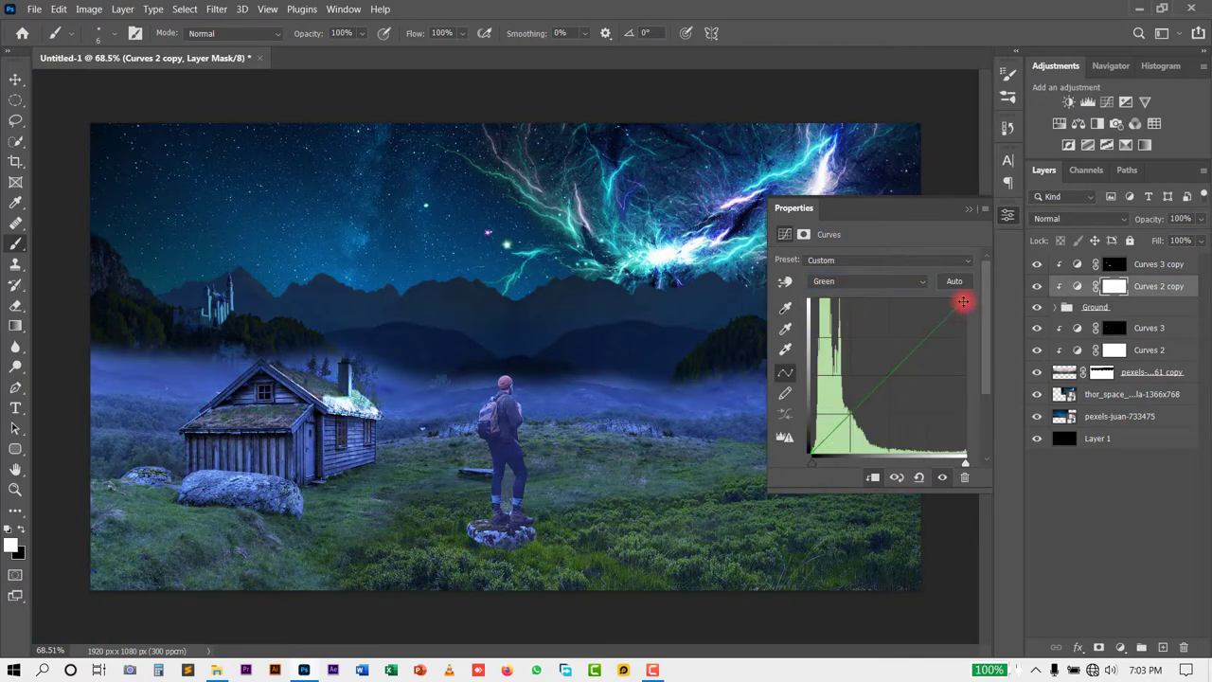
Select the Curves 3 copy layer and view its Blue channel curve
key("alt+]")
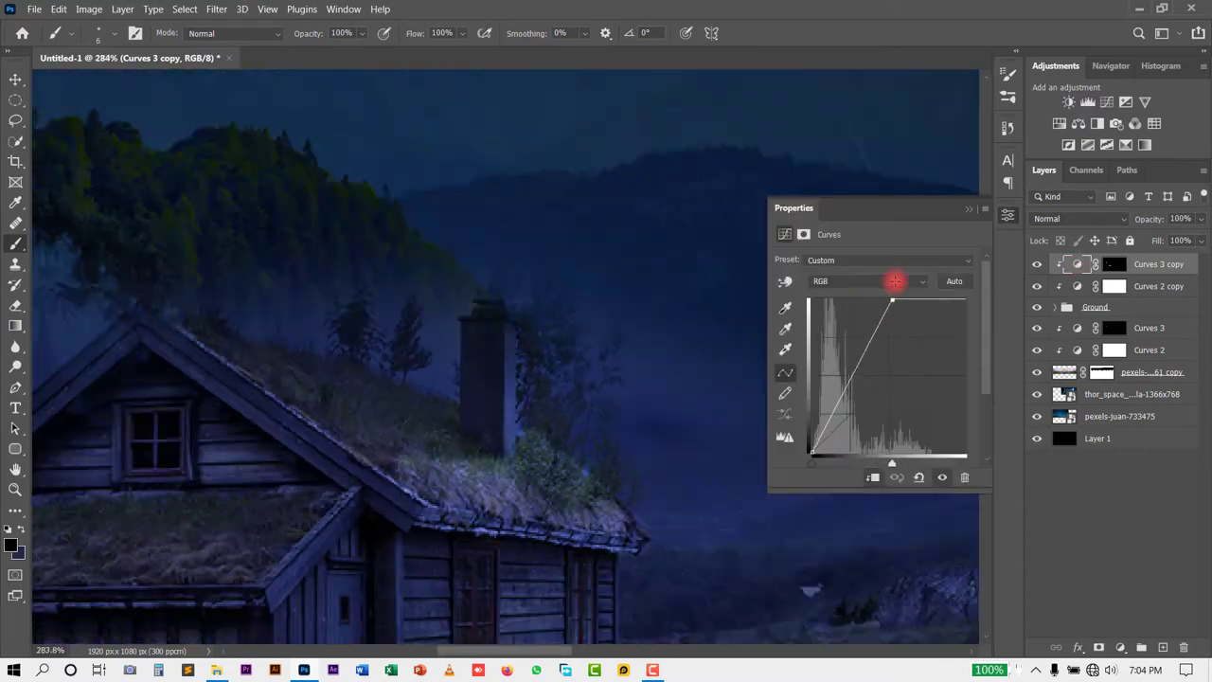
left_click(893, 279)
left_click(902, 325)
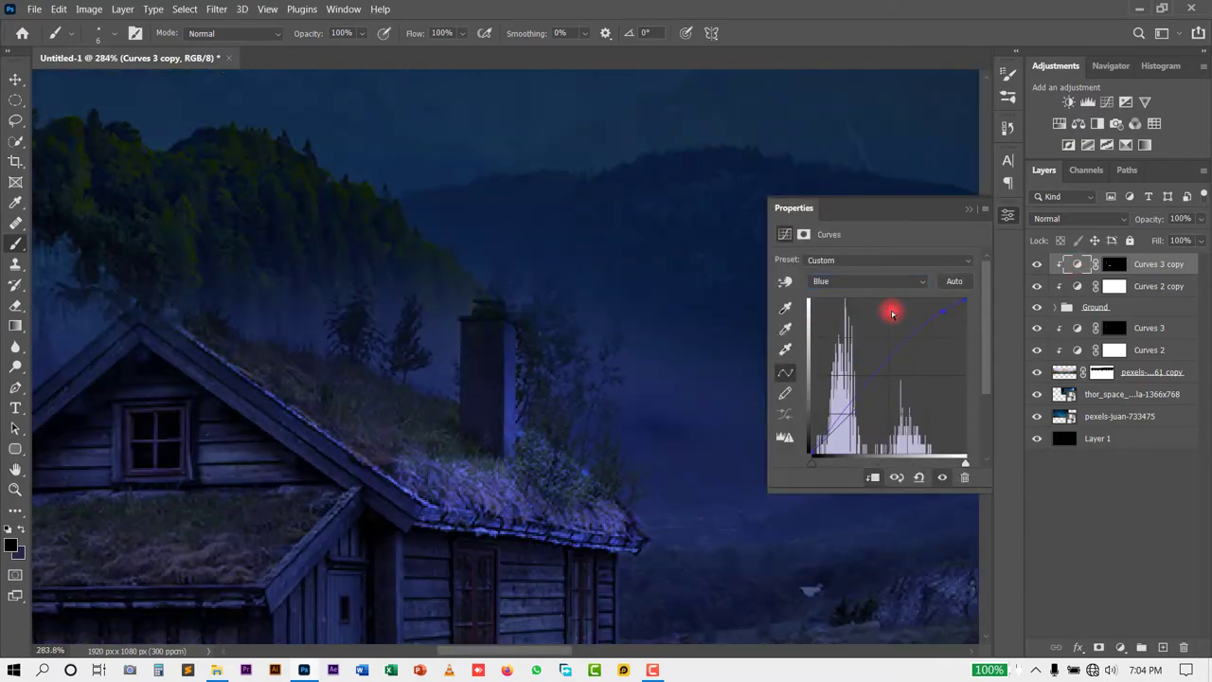
scroll(514, 441, "up", 5)
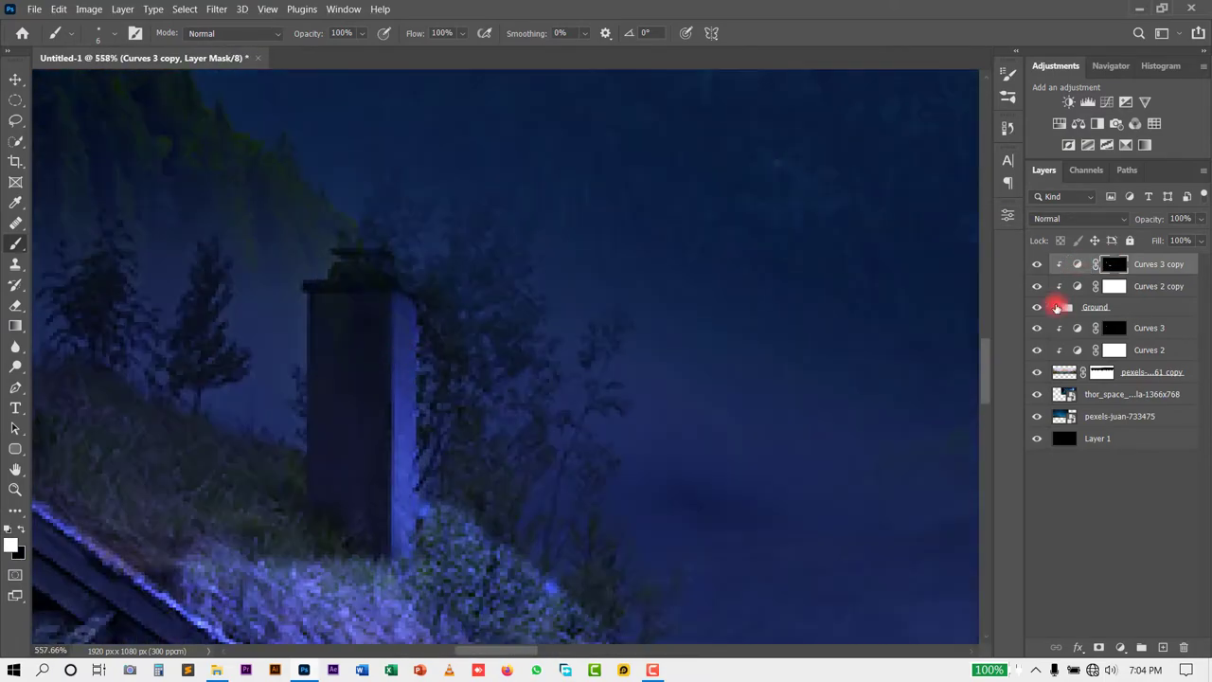
Expand the Ground group, select the image copy mask and frame the chimney top
key("v")
left_click(354, 442)
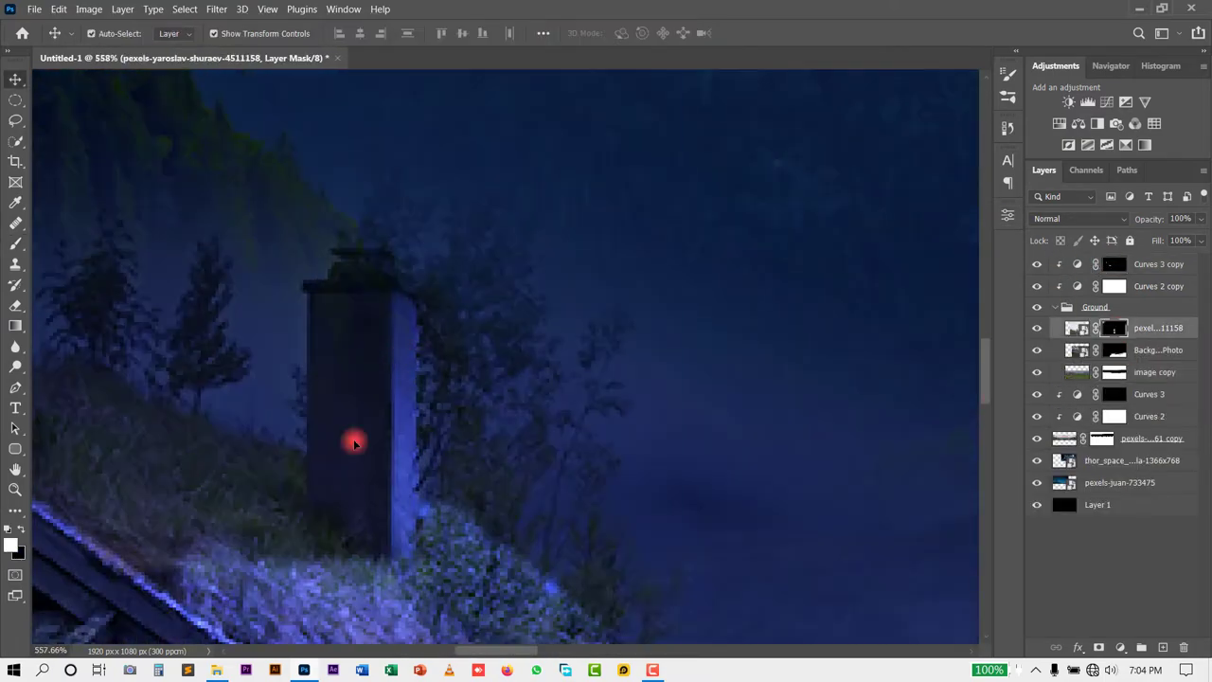
left_click(354, 443)
key("b")
scroll(379, 407, "up", 1)
left_click_drag(363, 212, 469, 296)
key("x")
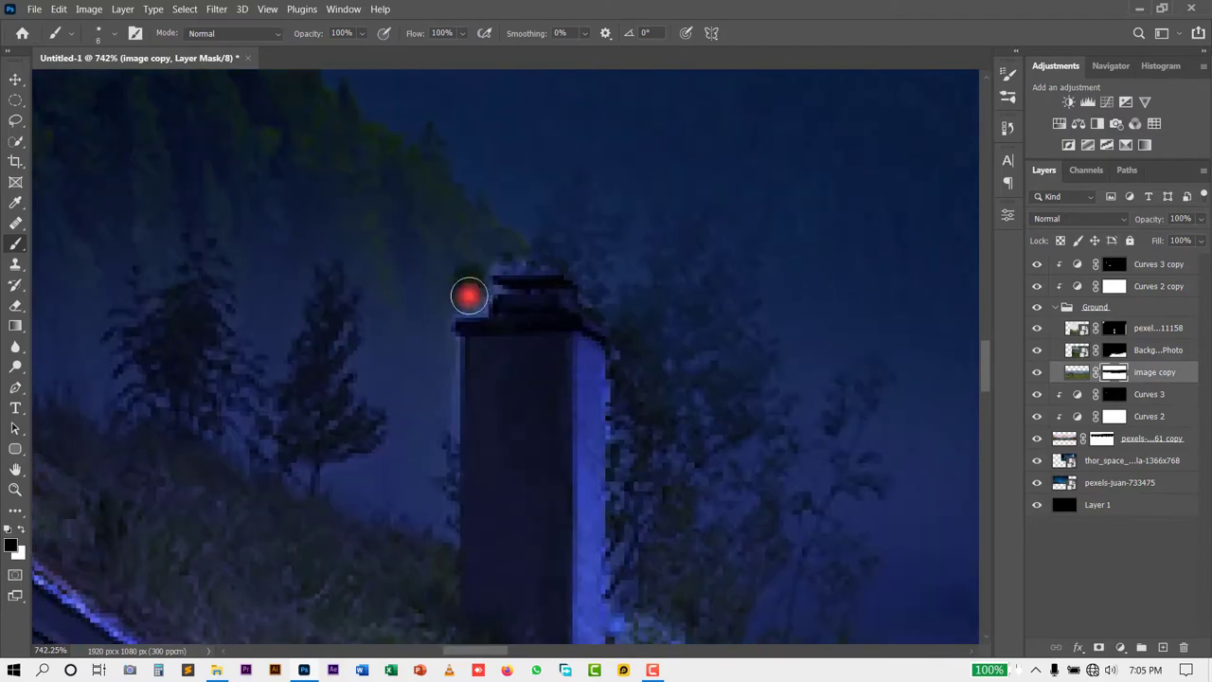
Paint the chimney's right edge white with a small soft brush, then select Curves 2 copy
scroll(447, 295, "down", 2)
left_click_drag(465, 407, 776, 308)
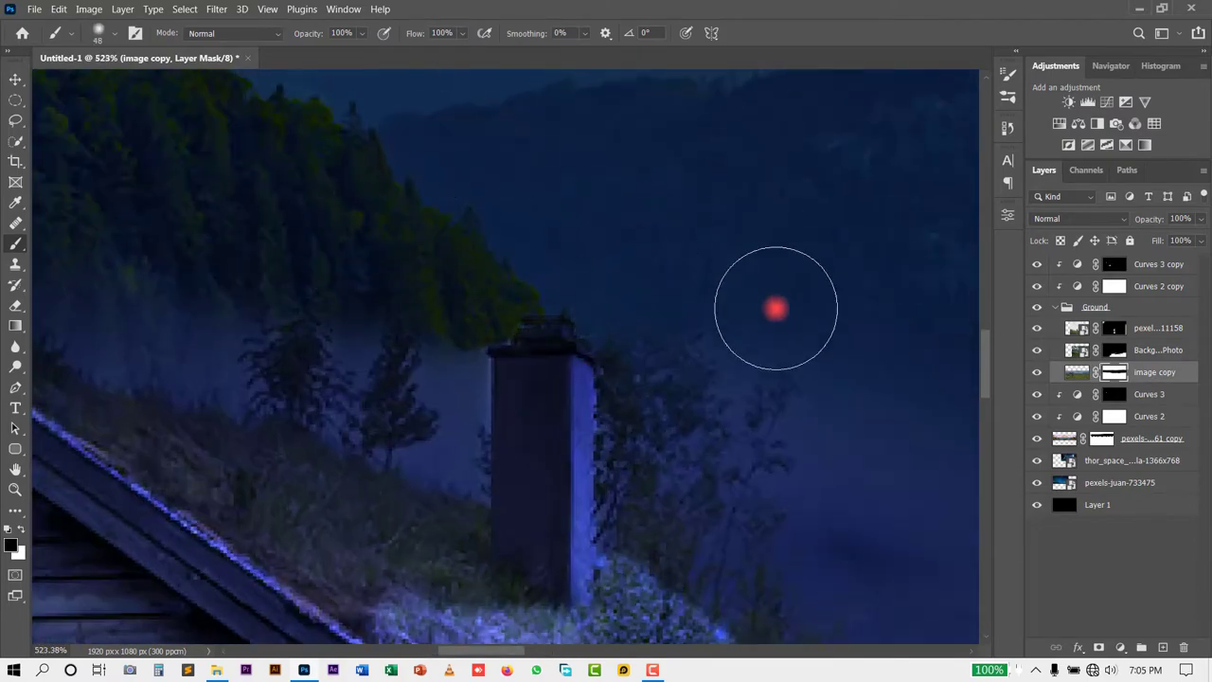
mouse_move(511, 382)
left_mouse_down()
mouse_move(555, 311)
mouse_move(509, 309)
left_mouse_up()
scroll(73, 412, "down", 5)
scroll(377, 385, "down", 2)
scroll(526, 454, "up", 5)
scroll(555, 371, "up", 3)
key("alt+period")
key("x")
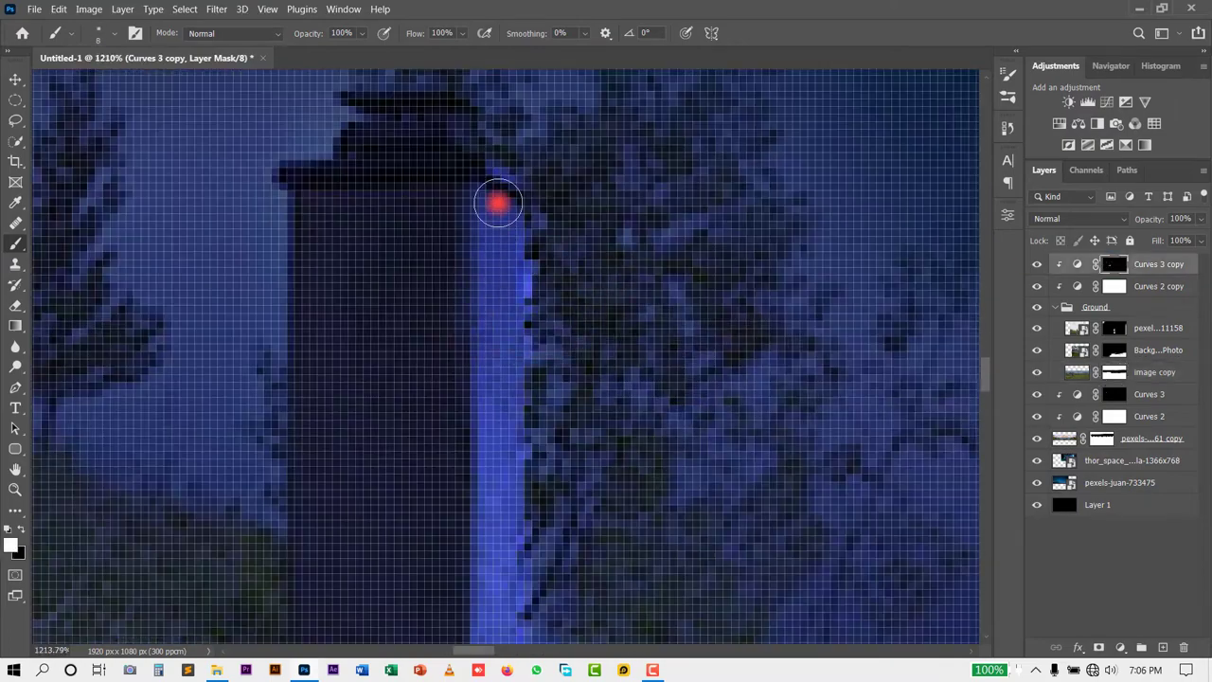
scroll(455, 209, "up", 2)
scroll(525, 289, "down", 10)
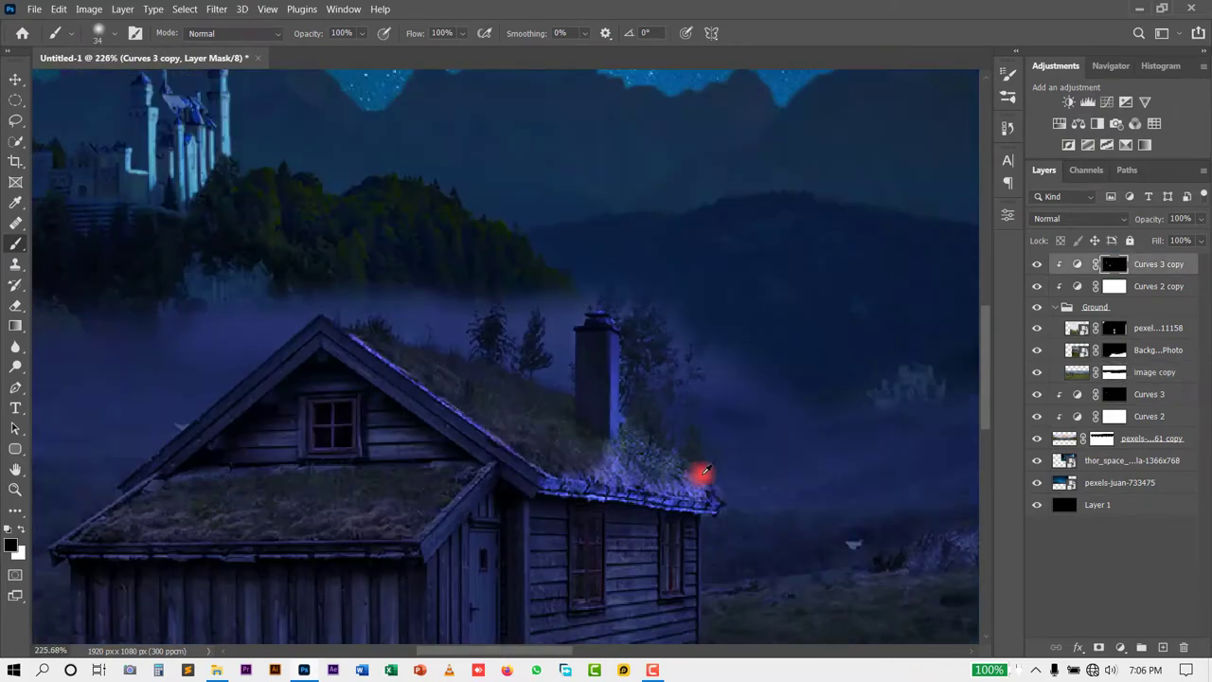
left_click(1075, 287)
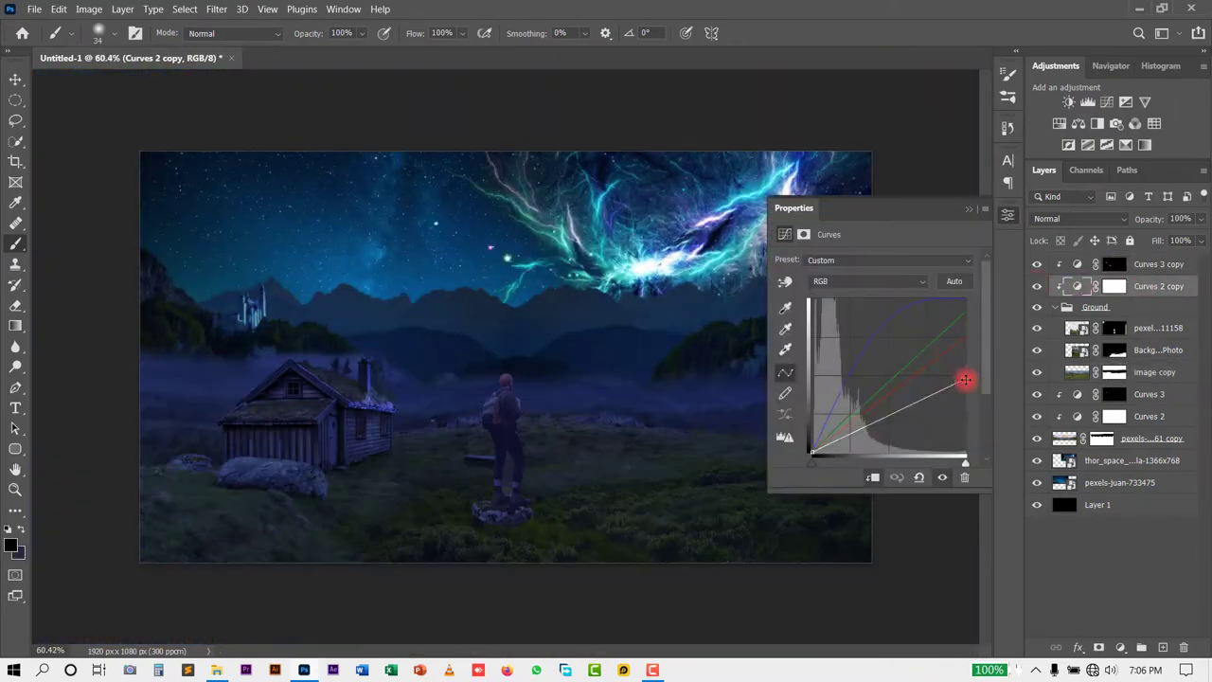
Select the Curves 3 copy mask and set a 28 px soft brush at 31% flow
scroll(347, 446, "up", 10)
left_click(1077, 265)
left_click(1077, 264)
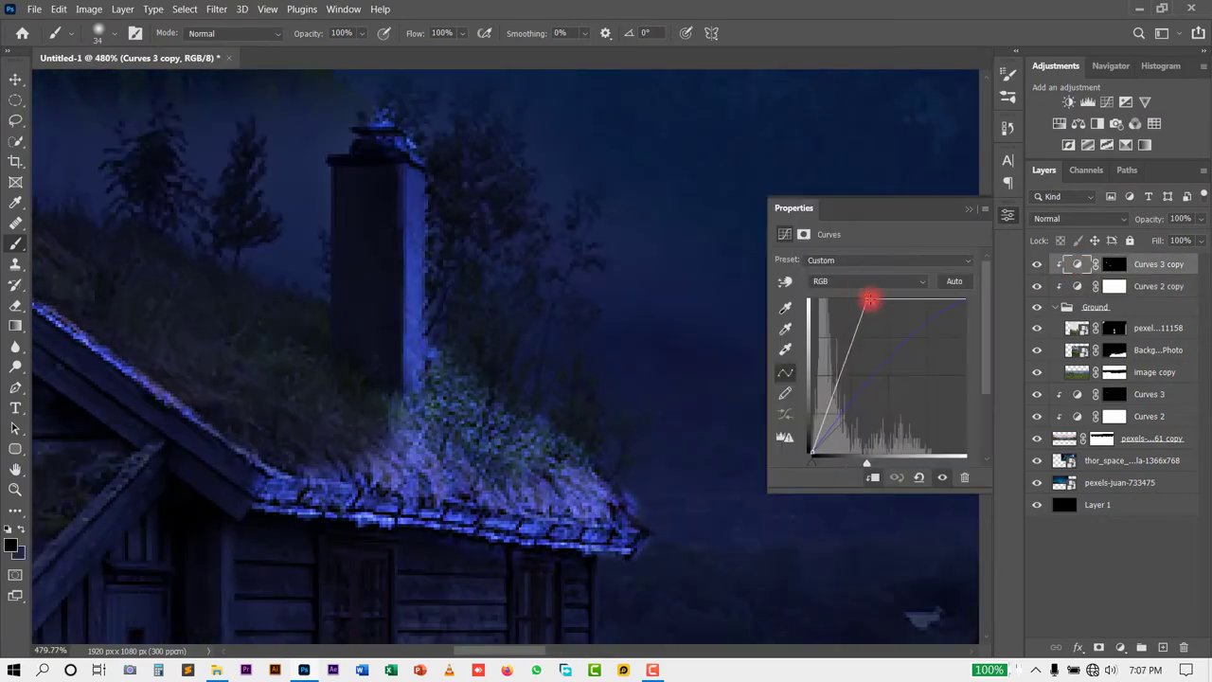
left_click(1114, 264)
key("bracketleft")
key("shift+3")
key("shift+1")
scroll(574, 480, "down", 1)
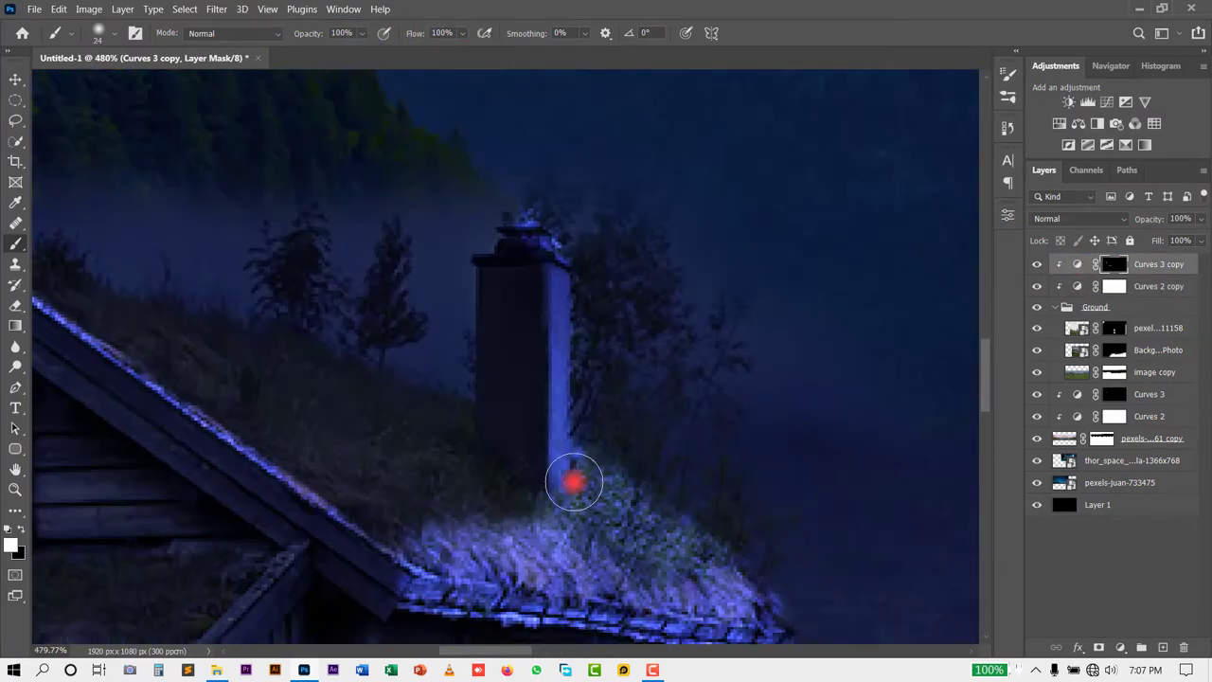
scroll(154, 338, "up", 2)
scroll(274, 388, "up", 2)
scroll(582, 464, "up", 2)
scroll(549, 492, "down", 2)
key("bracketleft")
key("bracketleft")
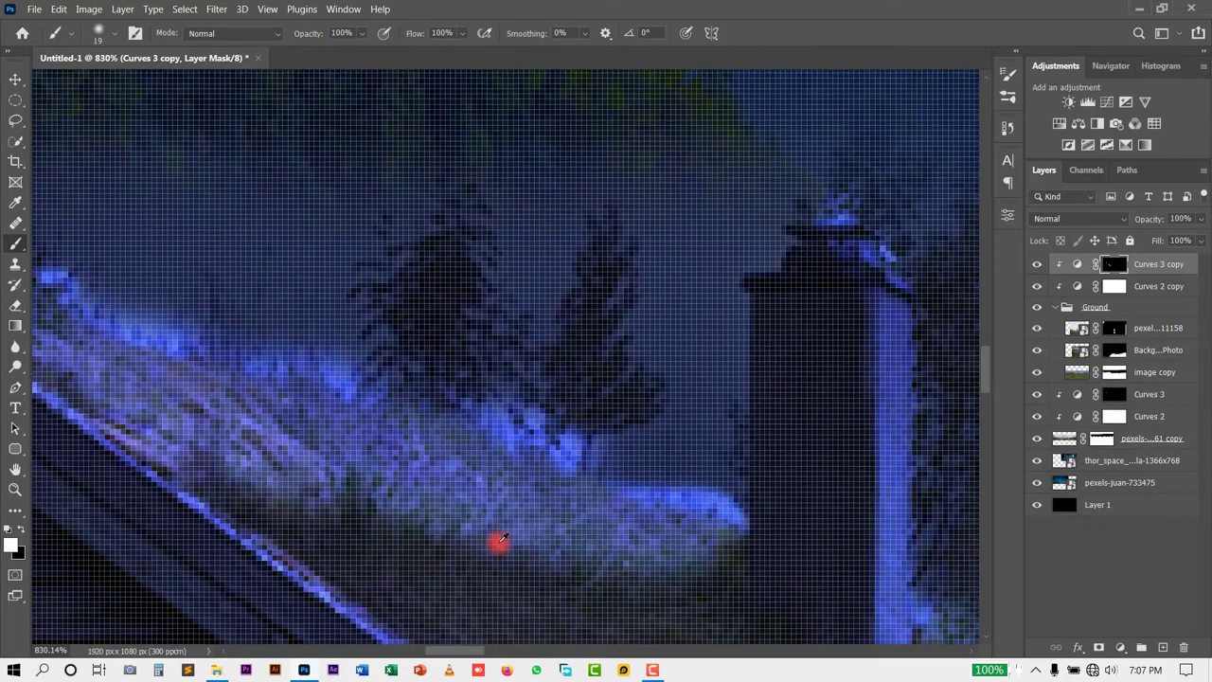
scroll(609, 442, "up", 3)
key("x")
scroll(578, 351, "down", 2)
scroll(566, 359, "down", 3)
key("bracketright")
key("bracketright")
key("bracketright")
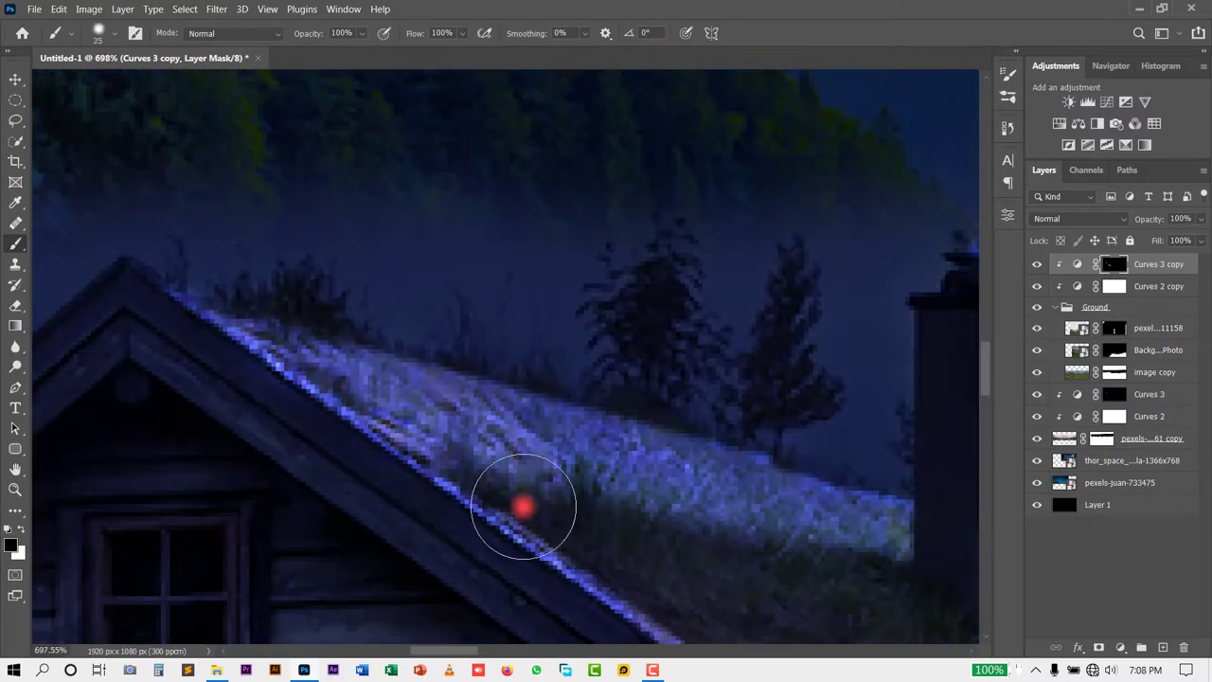
scroll(689, 528, "up", 2)
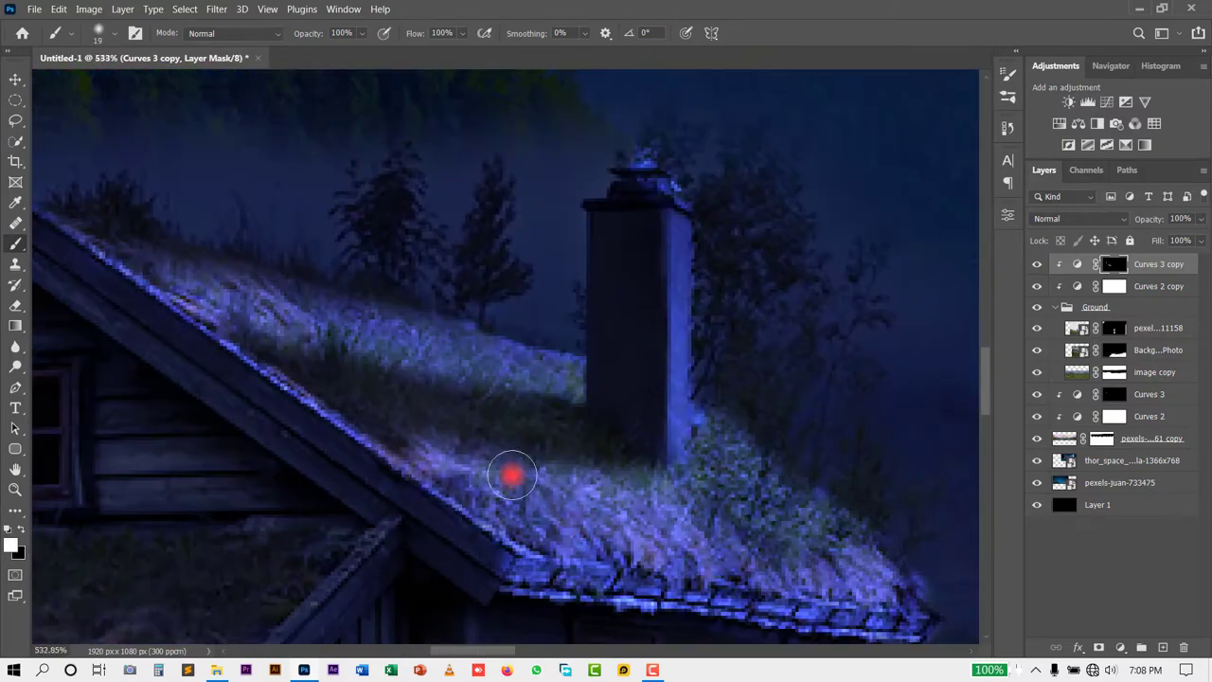
scroll(607, 533, "up", 2)
scroll(726, 474, "down", 1)
scroll(664, 443, "down", 1)
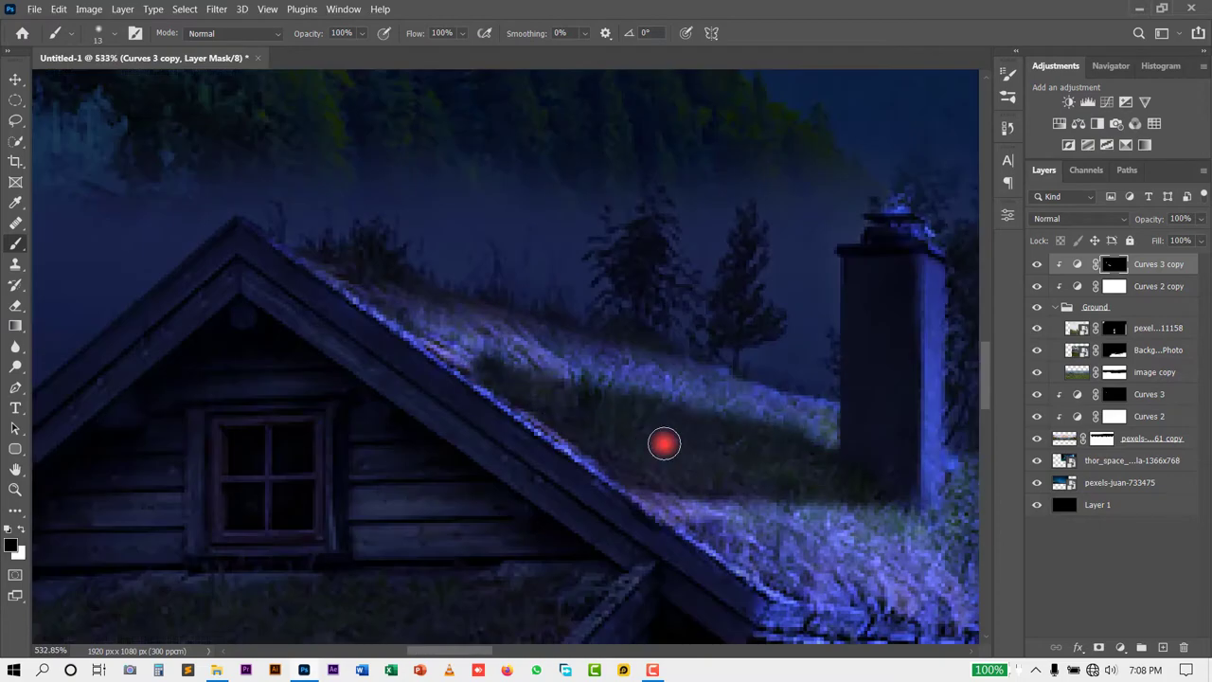
scroll(458, 378, "up", 1)
key("bracketright")
key("bracketright")
key("bracketright")
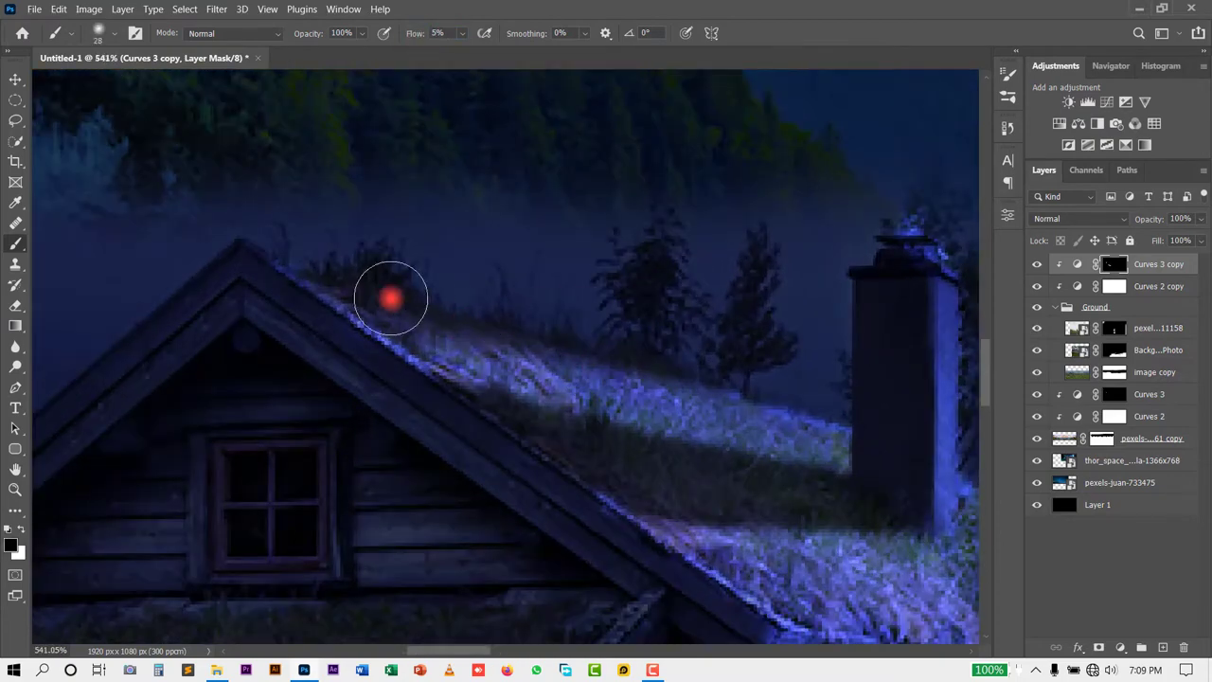
Mask out some of the blue glow along the cabin's roof grass
mouse_move(391, 298)
left_mouse_down()
mouse_move(523, 347)
mouse_move(735, 387)
left_mouse_up()
scroll(482, 454, "down", 2)
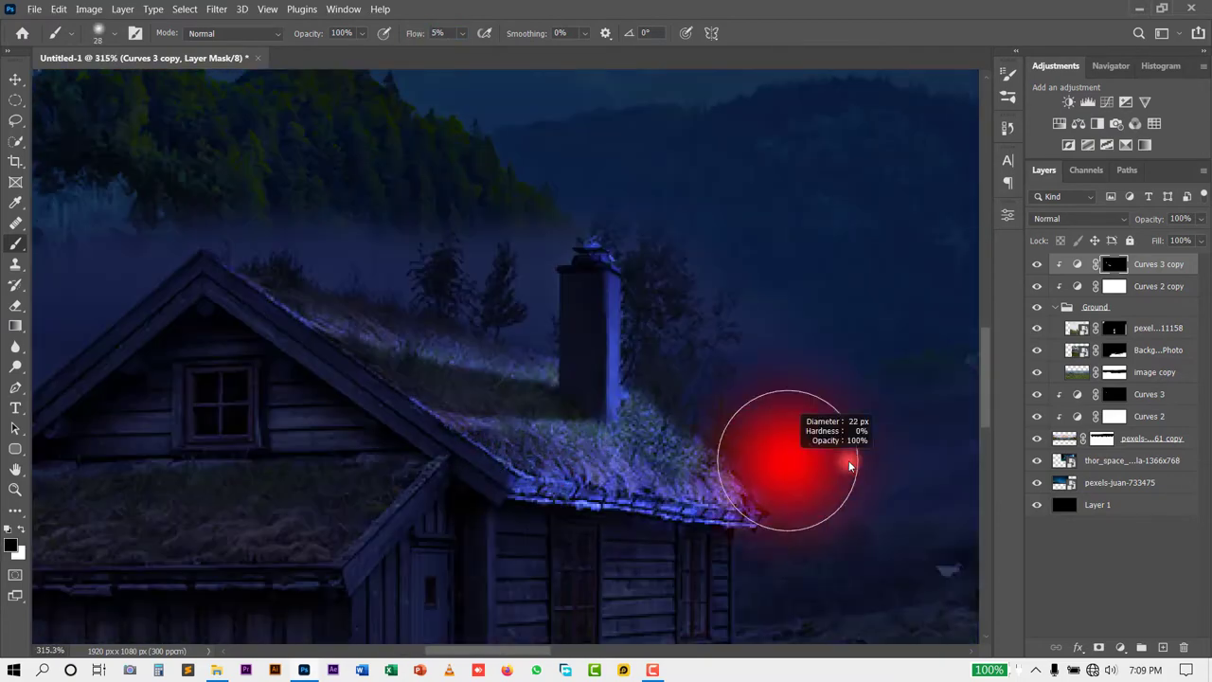
scroll(528, 406, "up", 1)
scroll(487, 446, "down", 3)
scroll(839, 476, "up", 2)
scroll(594, 465, "up", 1)
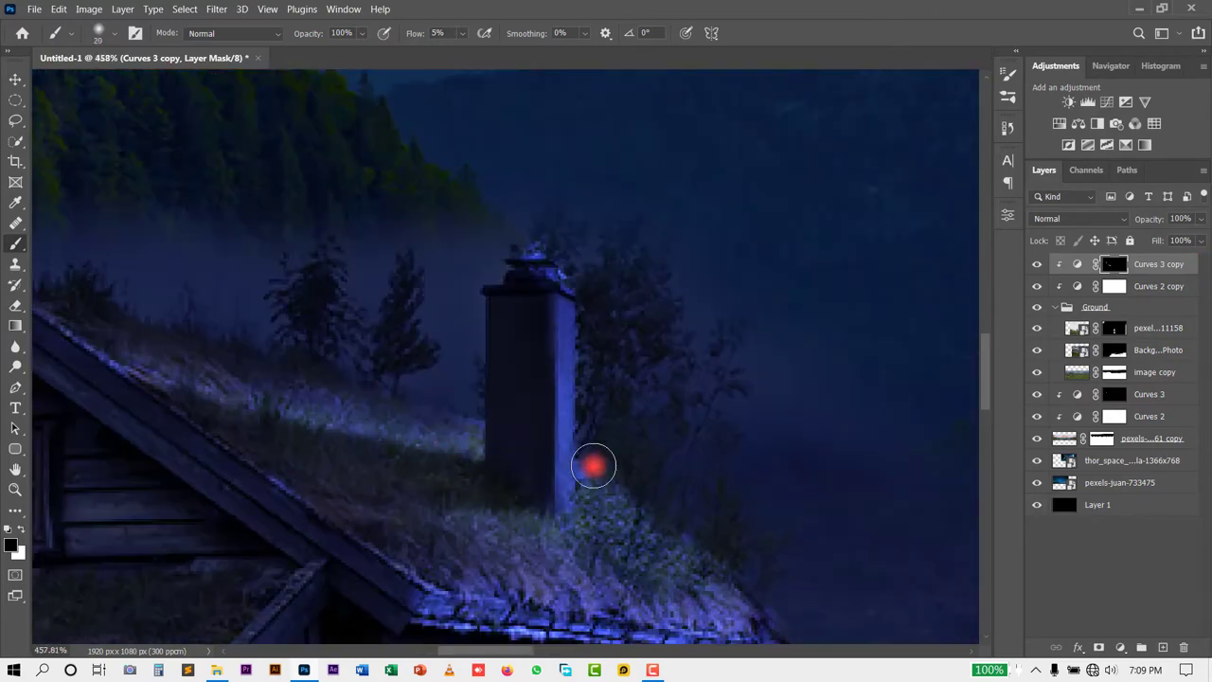
scroll(594, 465, "up", 2)
scroll(238, 550, "down", 10)
scroll(351, 392, "up", 6)
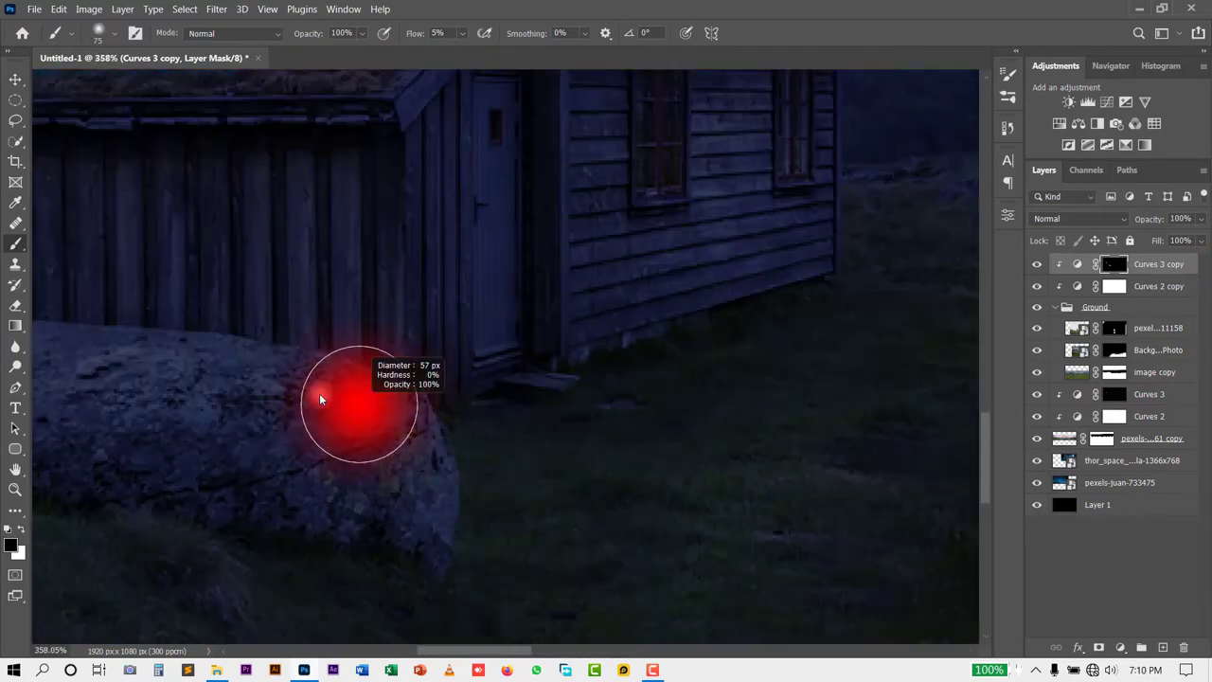
Paint the blue glow onto the large rock's top at 54% flow, darkening its lower edge
left_click_drag(414, 33, 427, 33)
key("x")
mouse_move(420, 431)
left_mouse_down()
mouse_move(456, 436)
mouse_move(398, 407)
left_mouse_up()
scroll(514, 387, "up", 2)
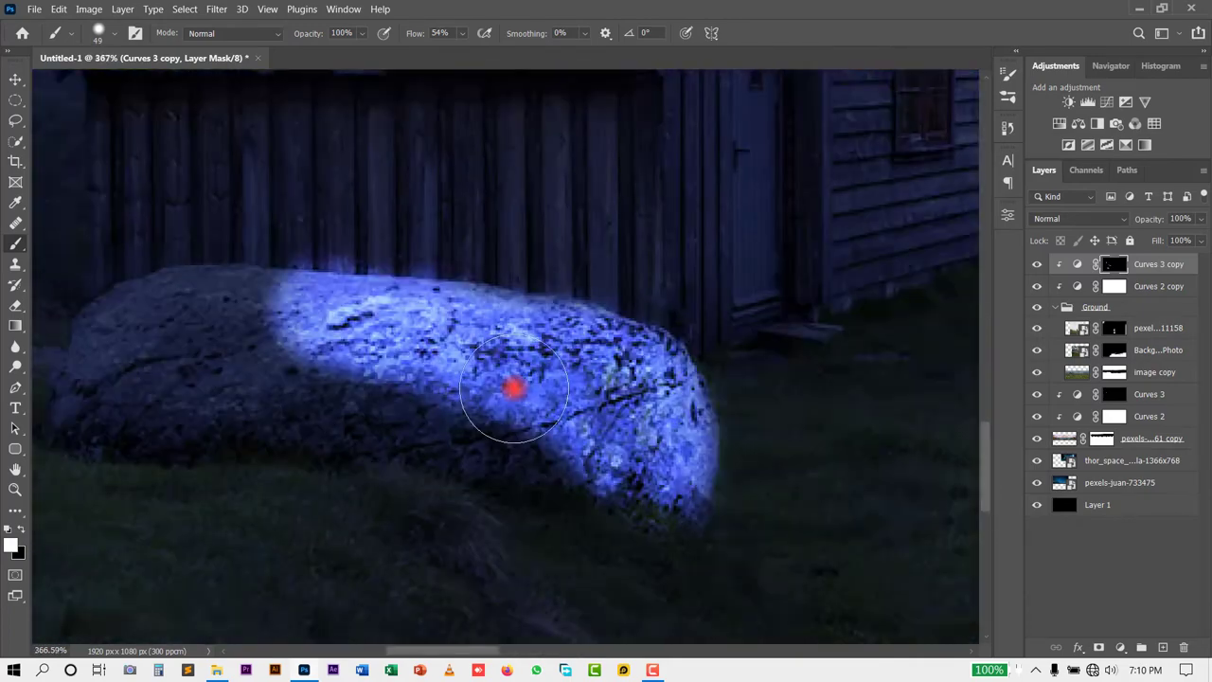
left_click_drag(428, 33, 416, 33)
key("x")
left_click_drag(319, 351, 424, 364)
scroll(811, 379, "down", 10)
scroll(476, 590, "up", 5)
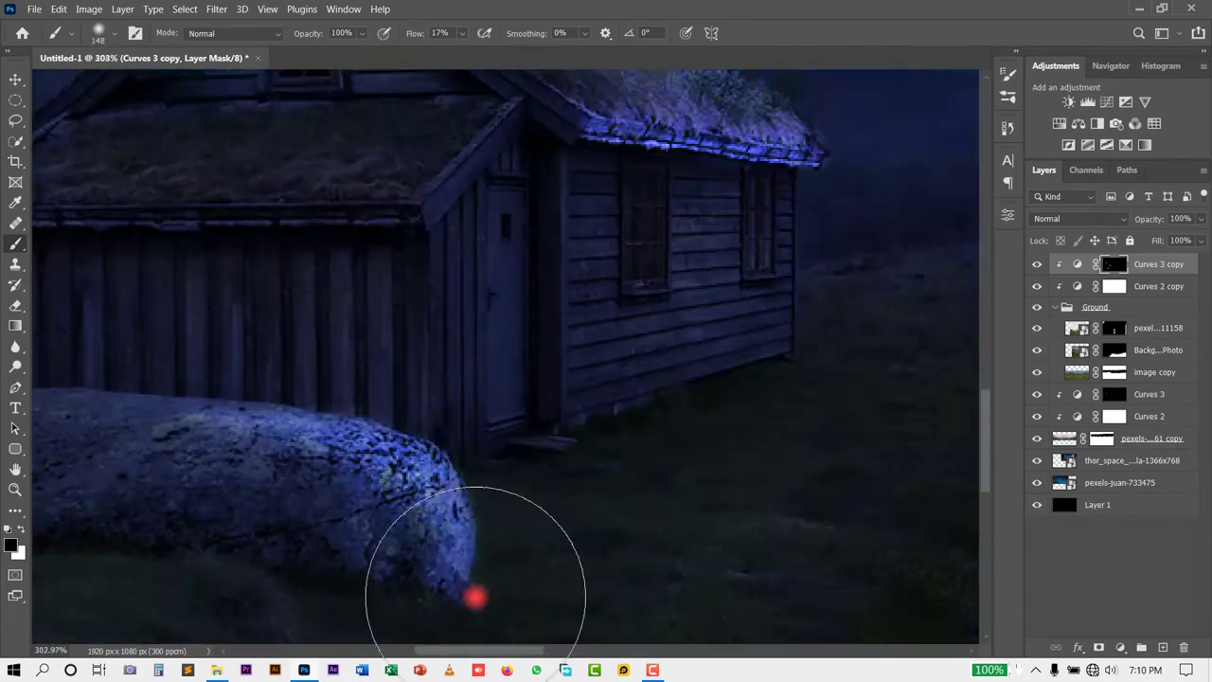
scroll(790, 479, "down", 4)
scroll(790, 479, "up", 3)
Adjust the Curves 3 copy Green curve's top point and switch to the Red channel
double_click(1076, 264)
key("ctrl+0")
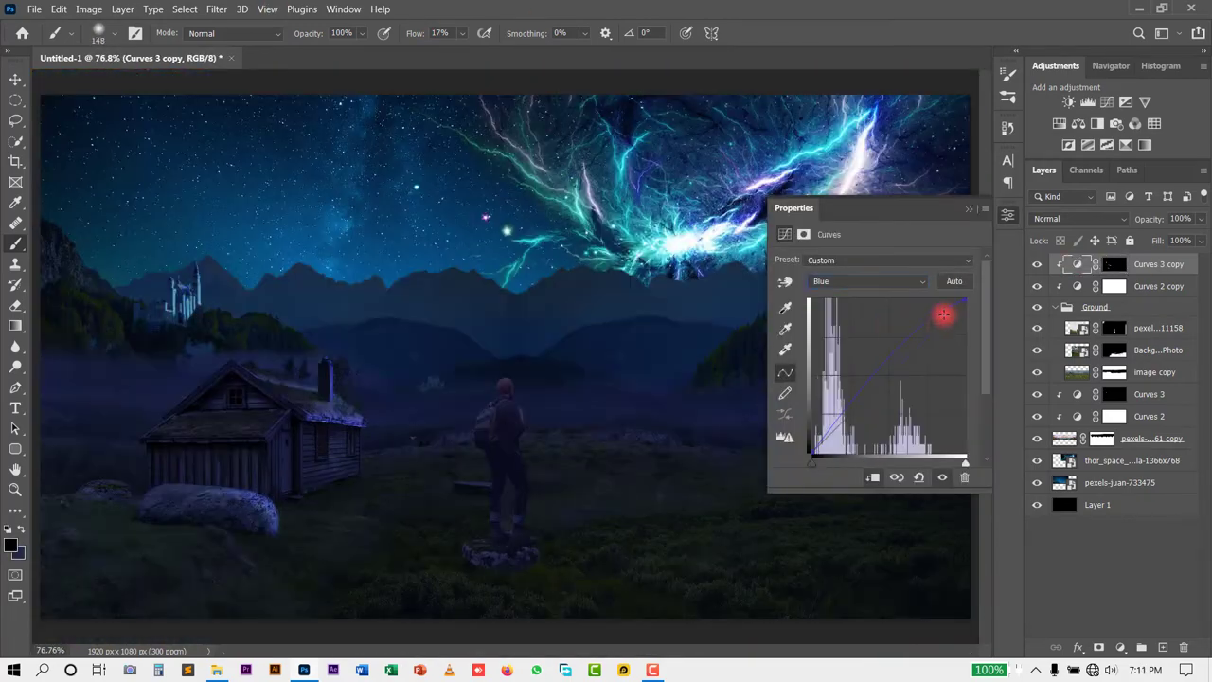
key("alt+3")
left_click_drag(966, 299, 934, 293)
left_click(909, 282)
left_click(901, 312)
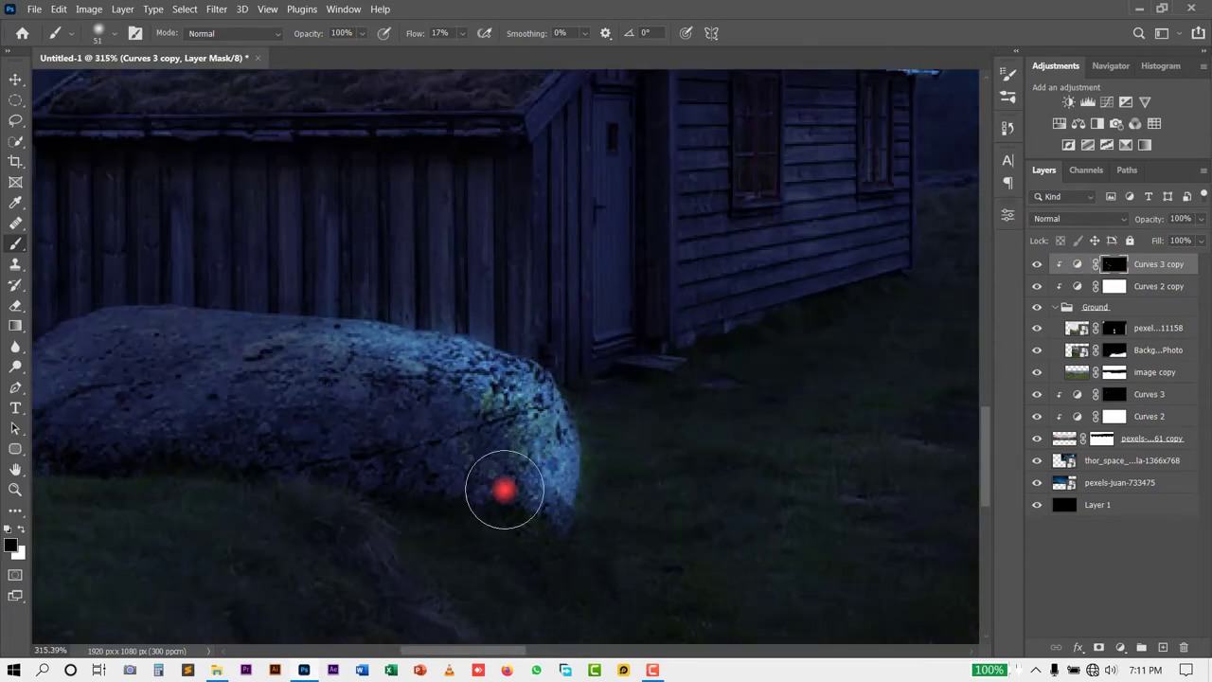
Paint the blue highlight onto the ground around the hiker and rock
scroll(501, 486, "down", 5)
scroll(322, 443, "up", 8)
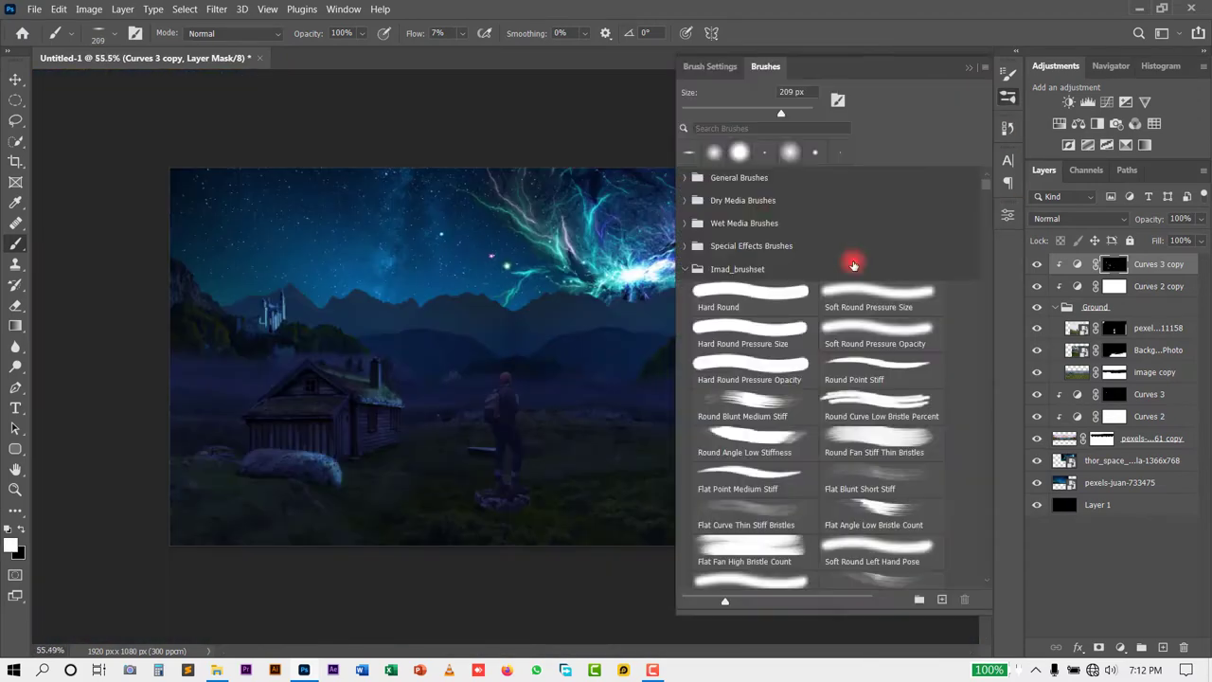
scroll(644, 515, "up", 3)
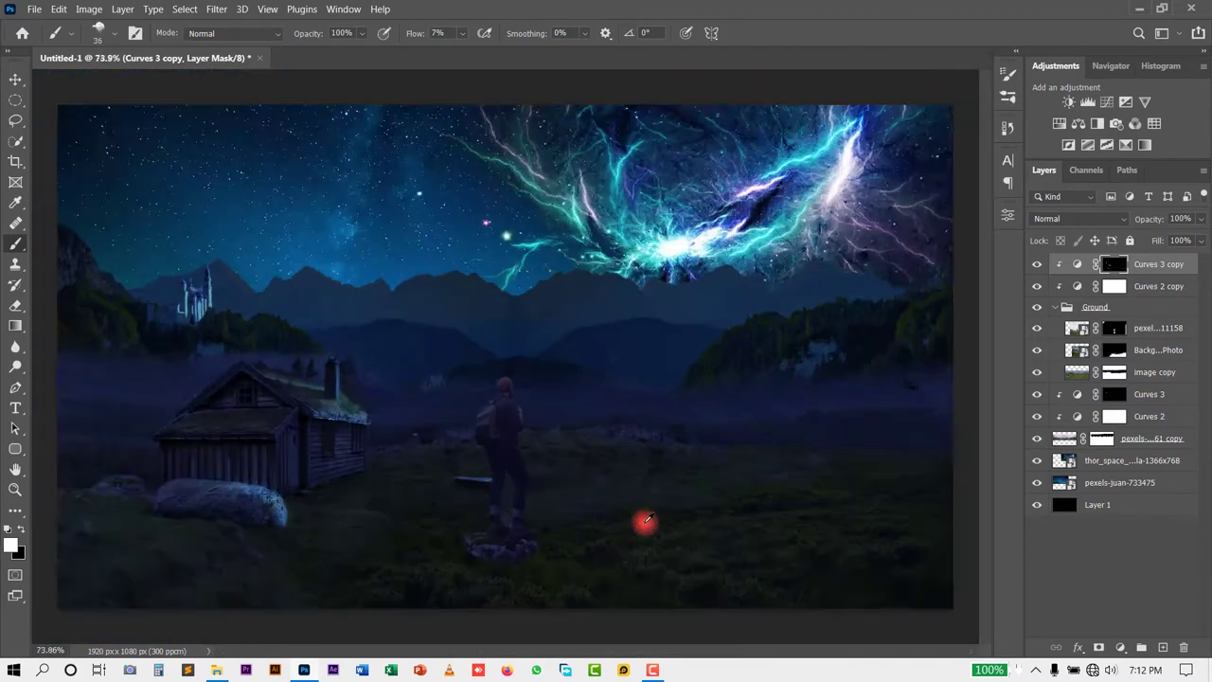
scroll(587, 453, "down", 2)
mouse_move(484, 474)
left_mouse_down()
mouse_move(333, 590)
mouse_move(263, 527)
left_mouse_up()
scroll(582, 474, "up", 2)
key("x")
scroll(514, 411, "up", 2)
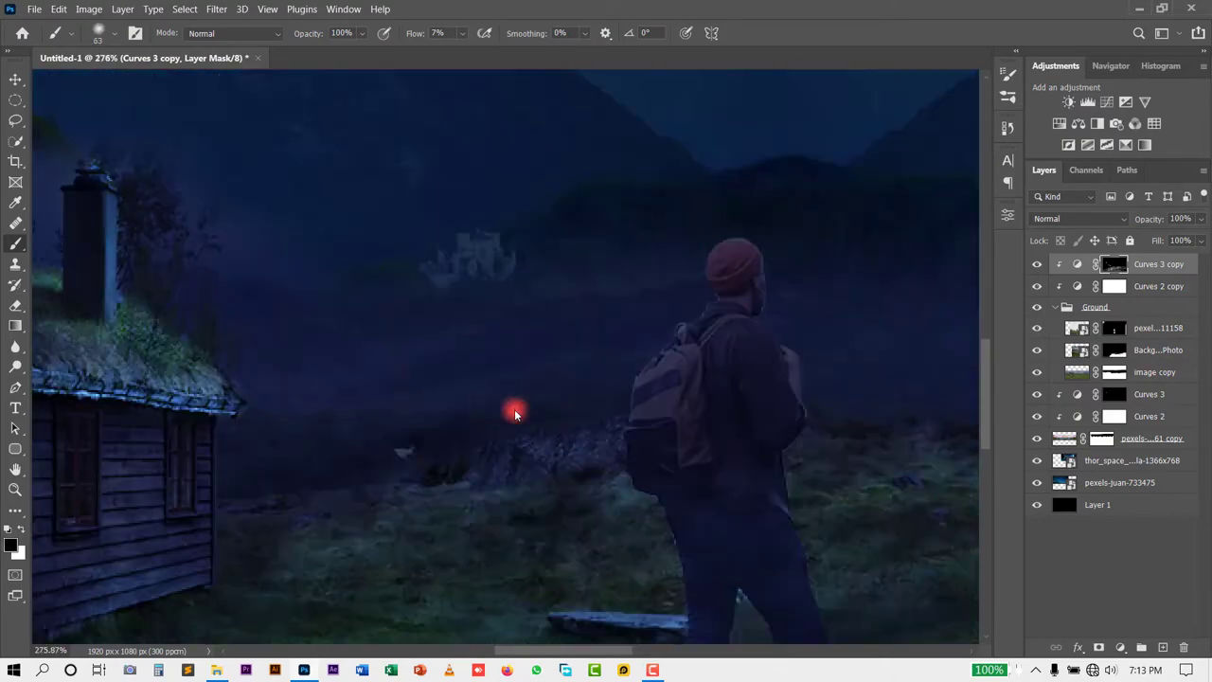
scroll(452, 411, "up", 1)
scroll(636, 405, "up", 1)
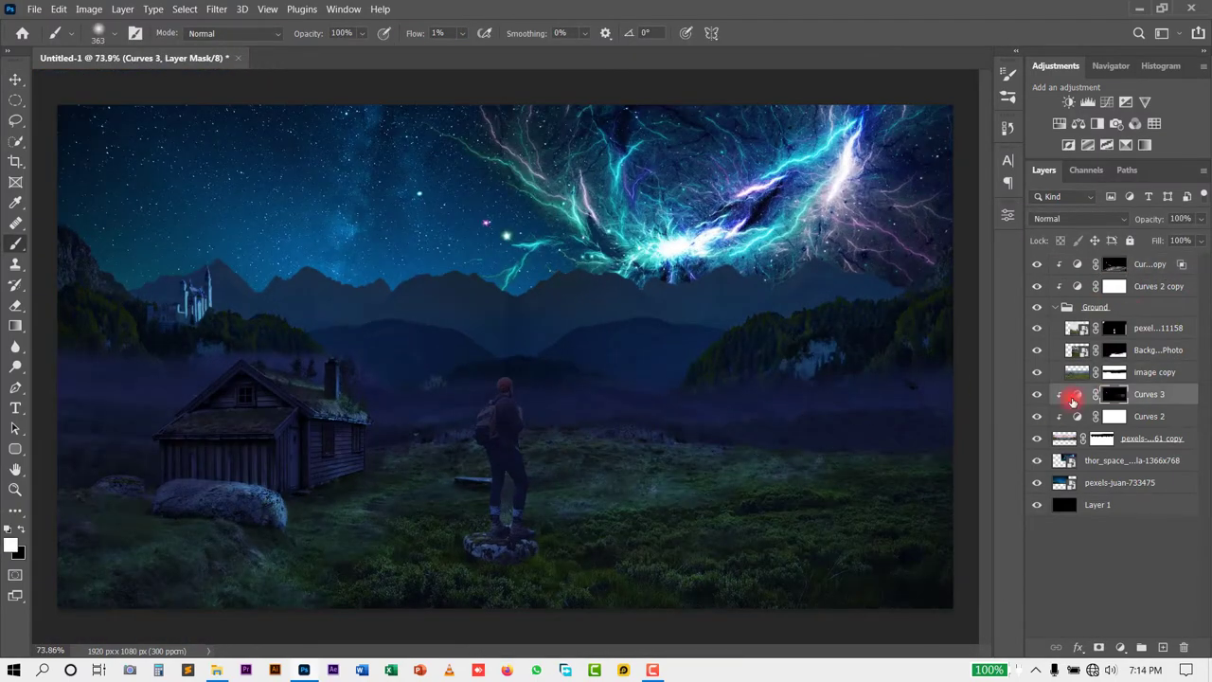
Pull the Curves 2 Green channel's top point down for a cooler, bluer ground
double_click(1077, 394)
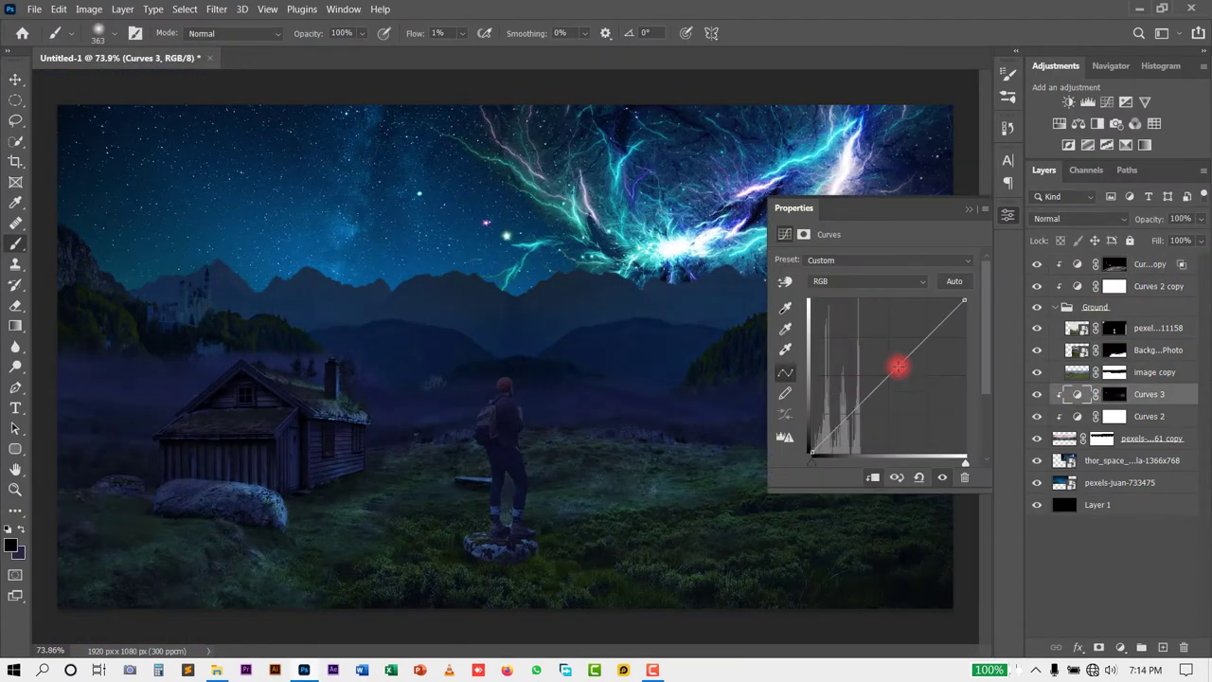
left_click(1149, 416)
left_click(868, 281)
left_click(842, 332)
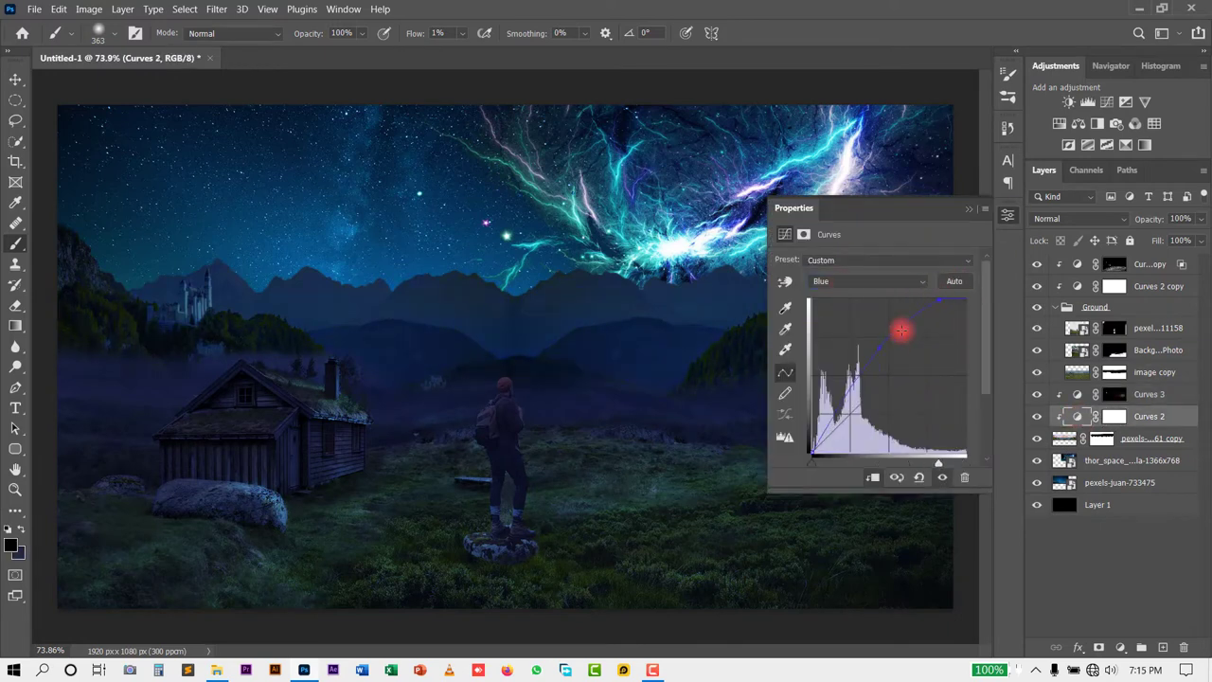
left_click(862, 213)
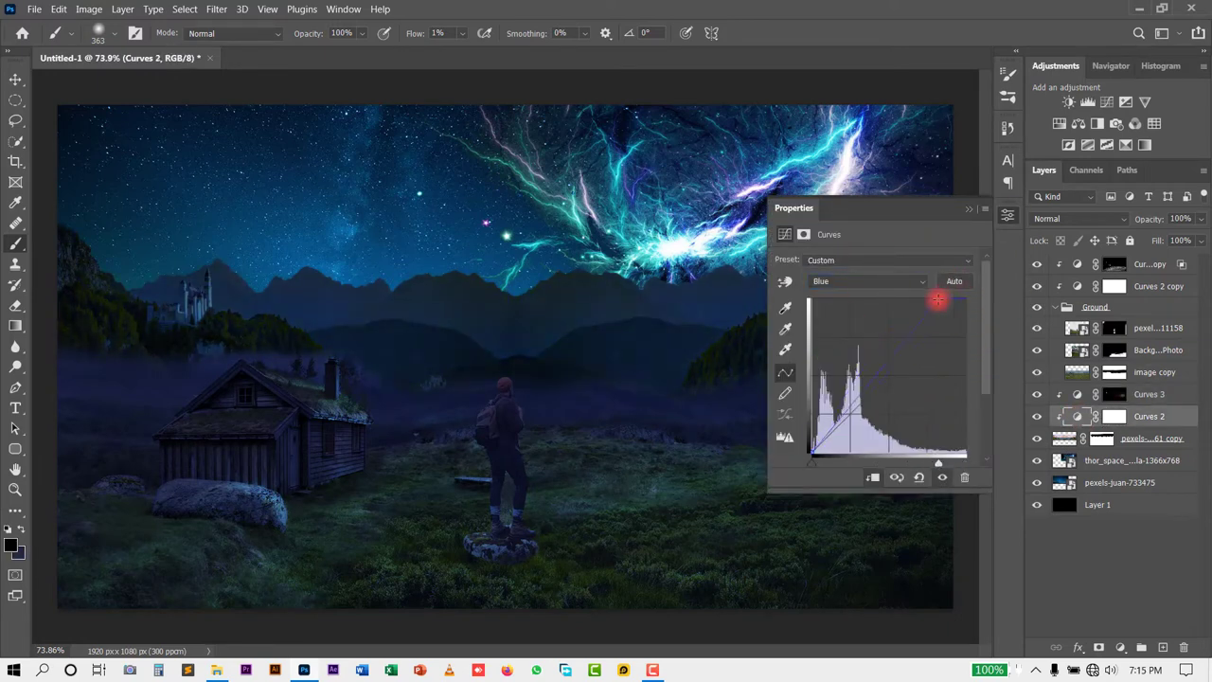
left_click(850, 305)
left_click(843, 319)
left_click_drag(965, 302, 966, 375)
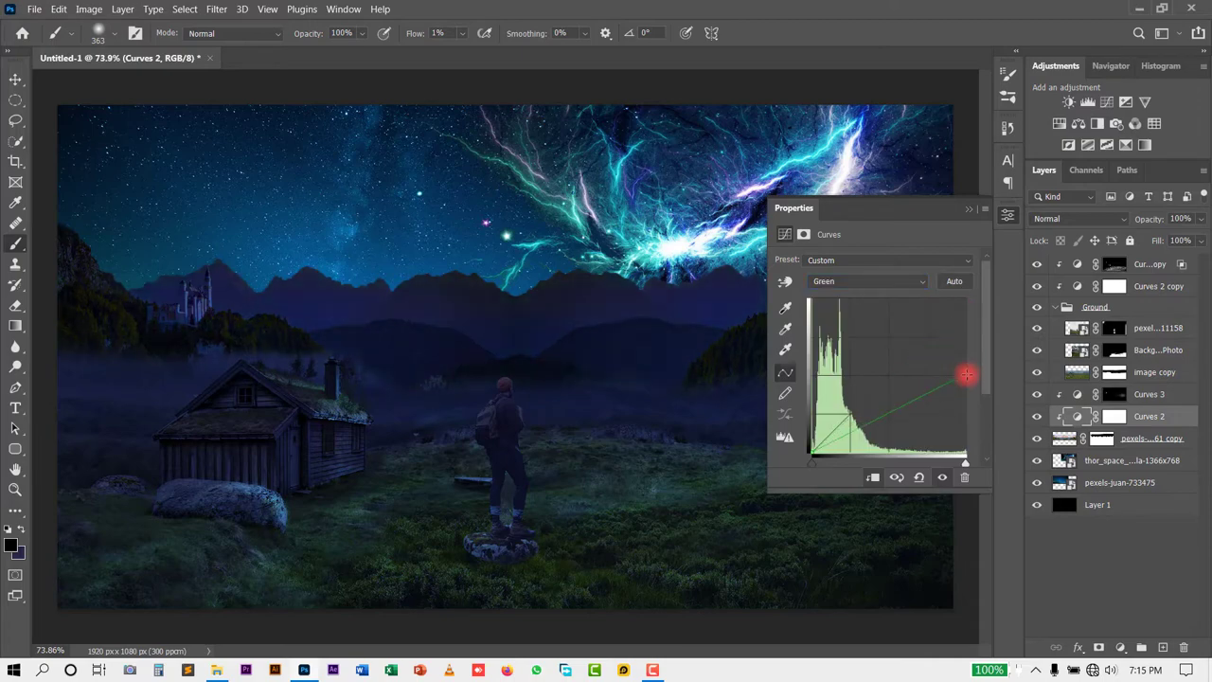
key("alt+5")
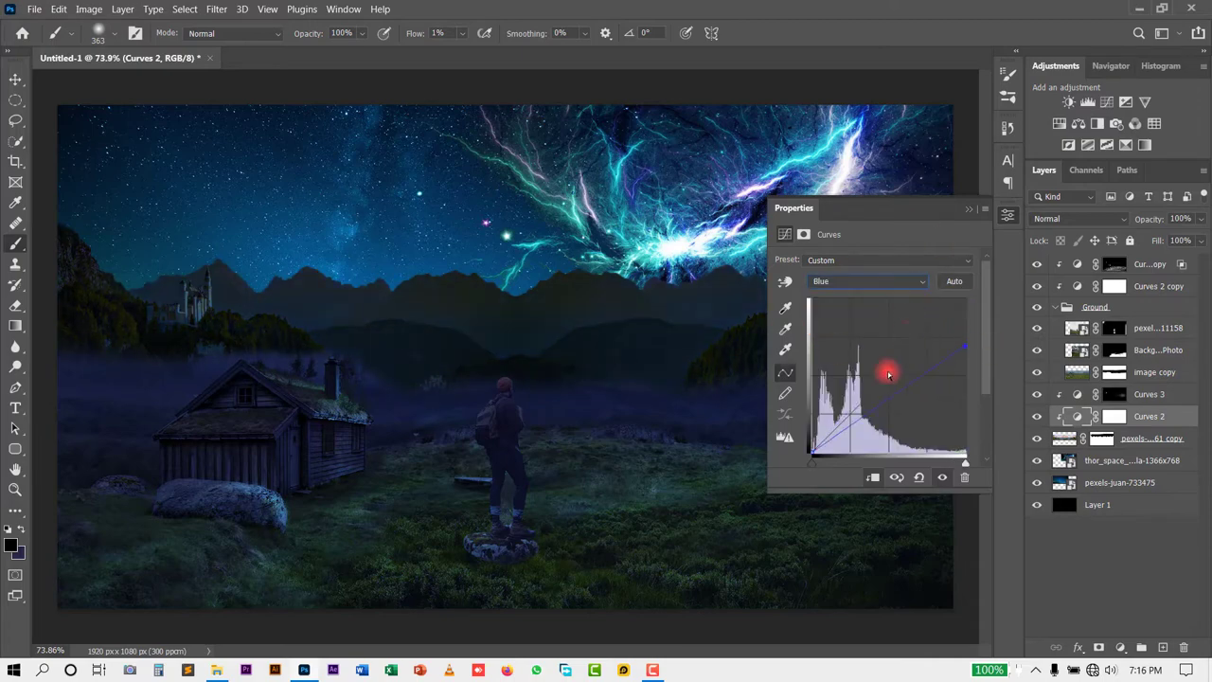
Review the Curves 2 Blue channel while toggling Curves 3 on and off to compare
key("x")
scroll(692, 370, "down", 1)
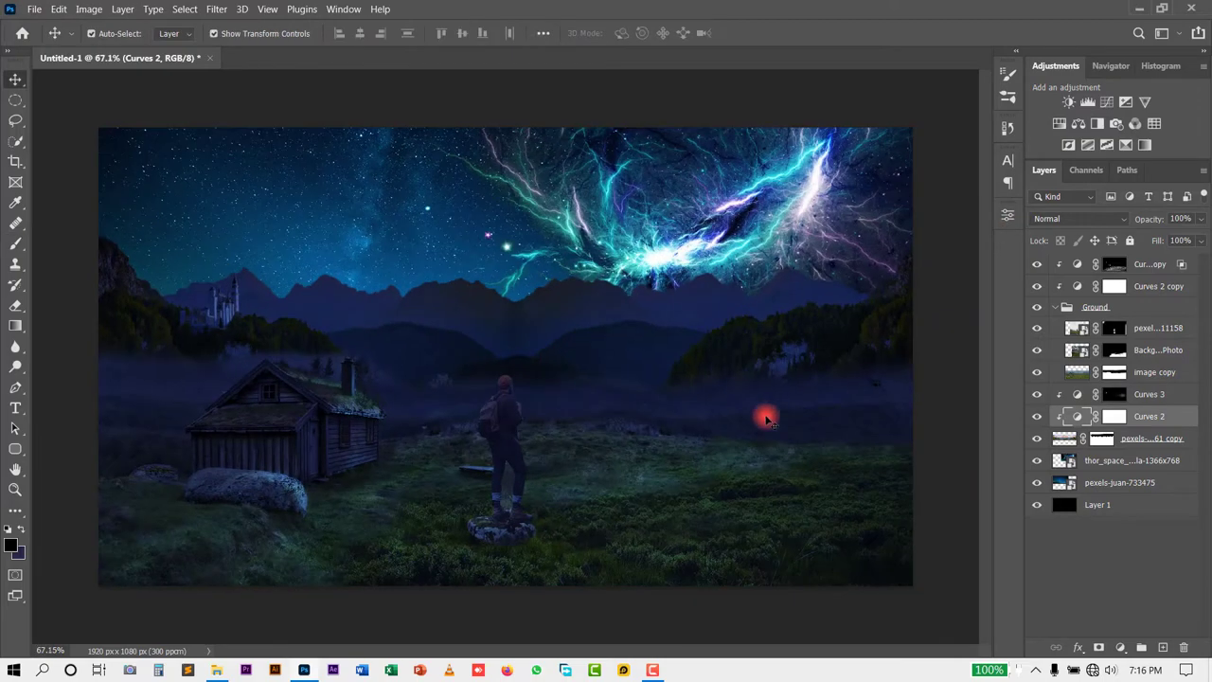
key("alt+bracketright")
key("alt+bracketright")
scroll(582, 506, "up", 1)
scroll(425, 490, "up", 1)
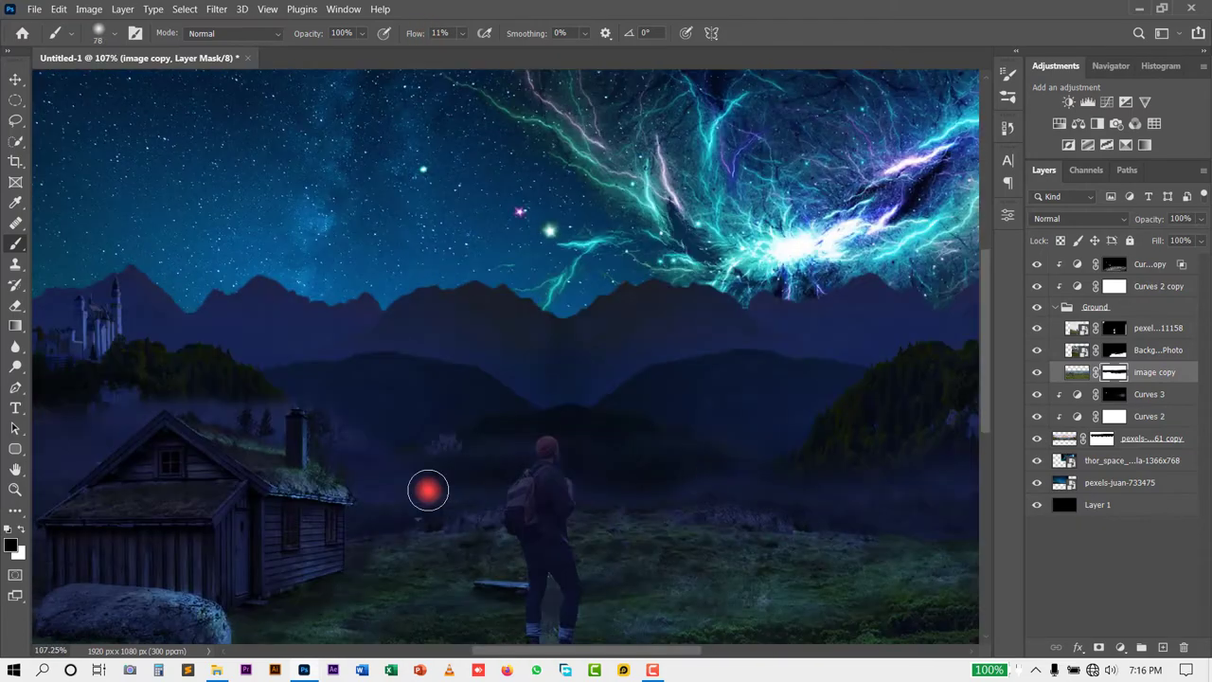
scroll(459, 409, "up", 1)
scroll(409, 418, "down", 1)
scroll(352, 446, "down", 1)
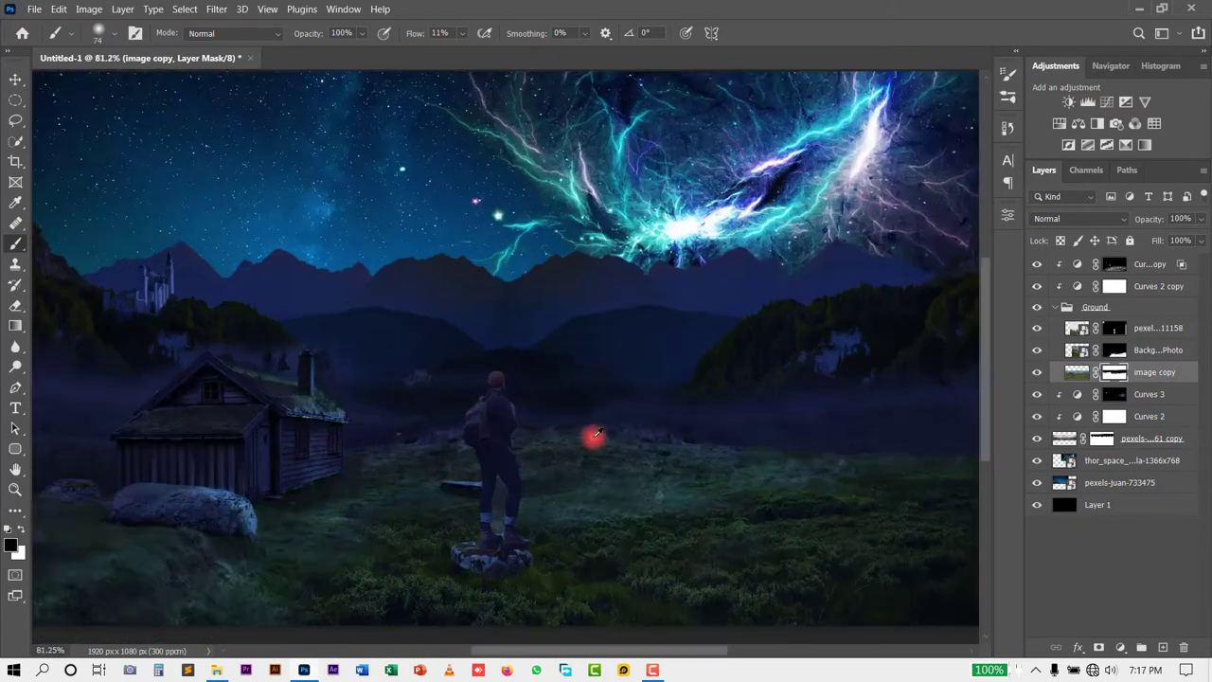
scroll(590, 433, "down", 1)
double_click(1077, 394)
key("alt+bracketleft")
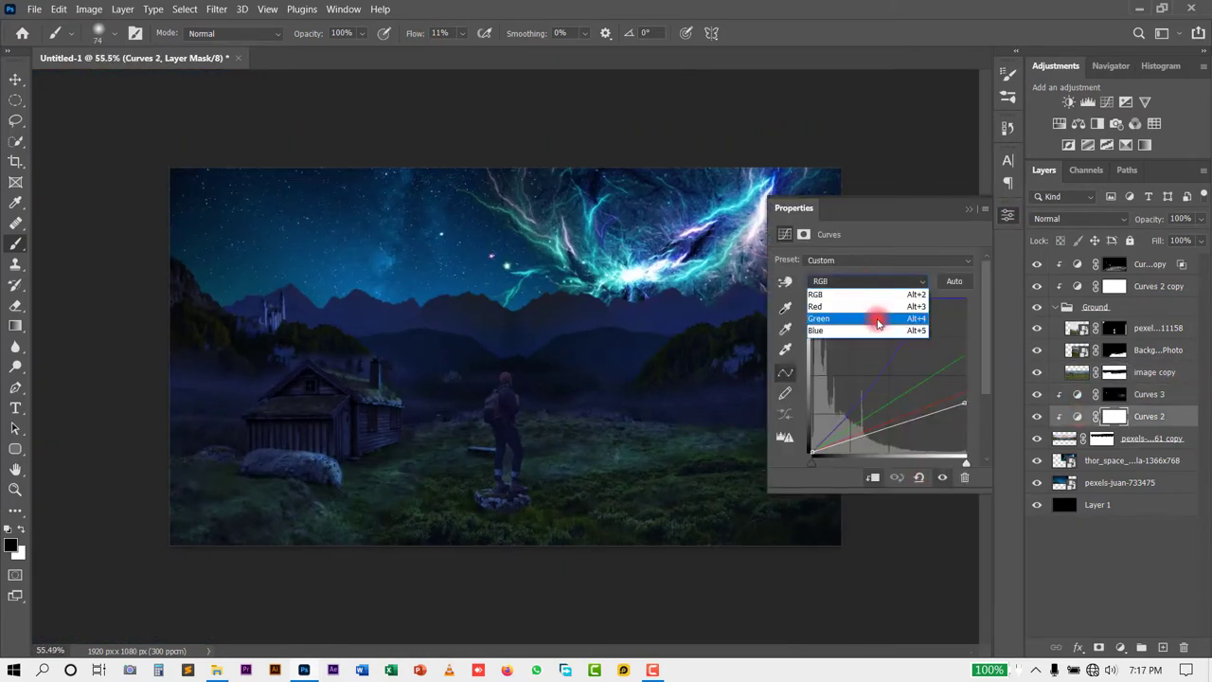
left_click(880, 329)
left_click(1036, 392)
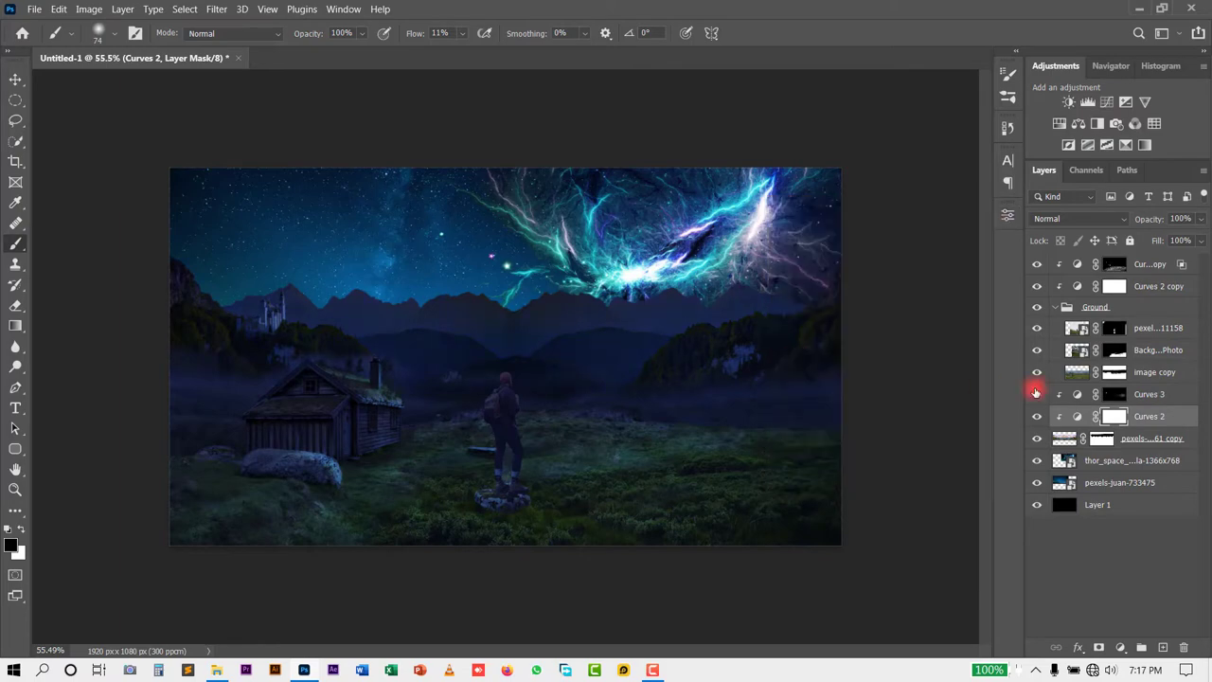
Set the brush flow to 1%
scroll(544, 353, "up", 5)
right_click(684, 417)
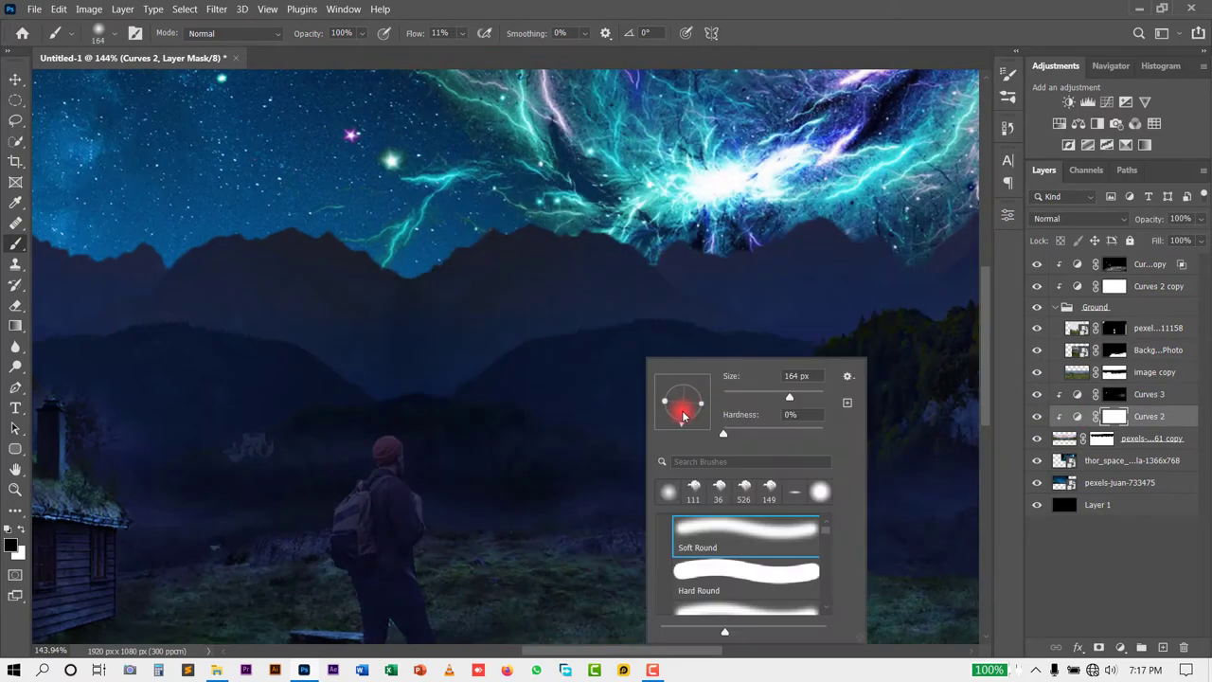
left_click(441, 33)
type("1")
scroll(598, 389, "down", 3)
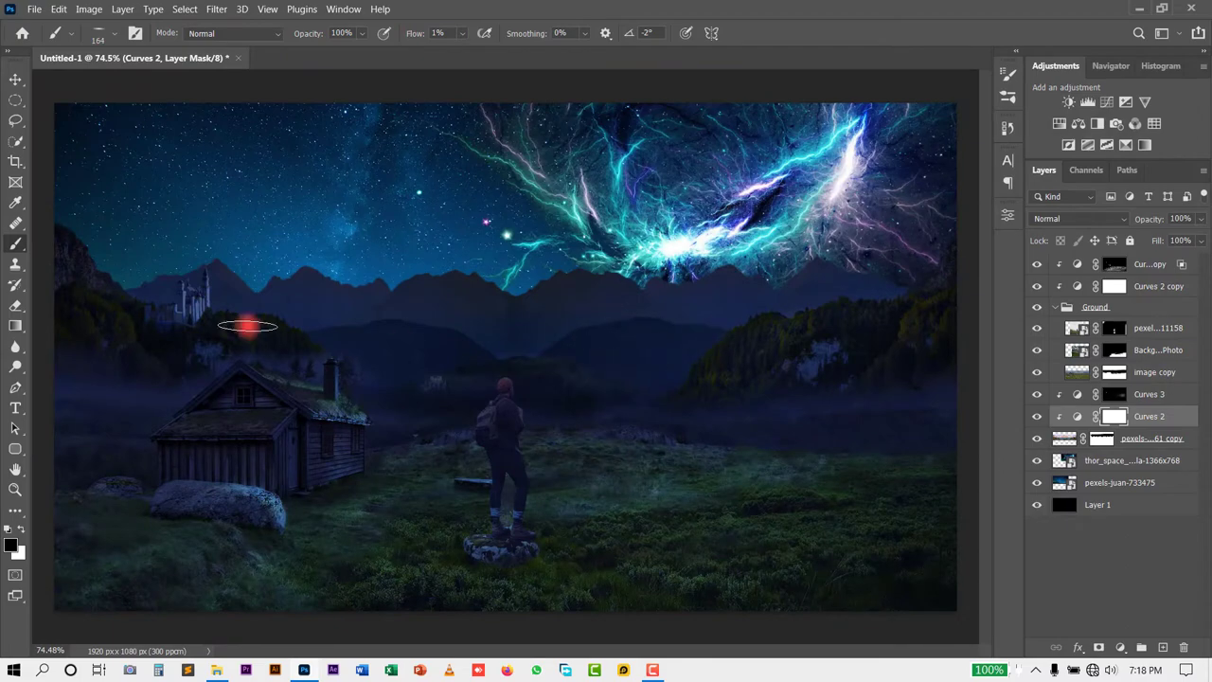
scroll(247, 326, "up", 5)
Add a Hue/Saturation layer with an inverted mask and paint the tint over the right hills
scroll(366, 243, "down", 5)
left_click(1059, 123)
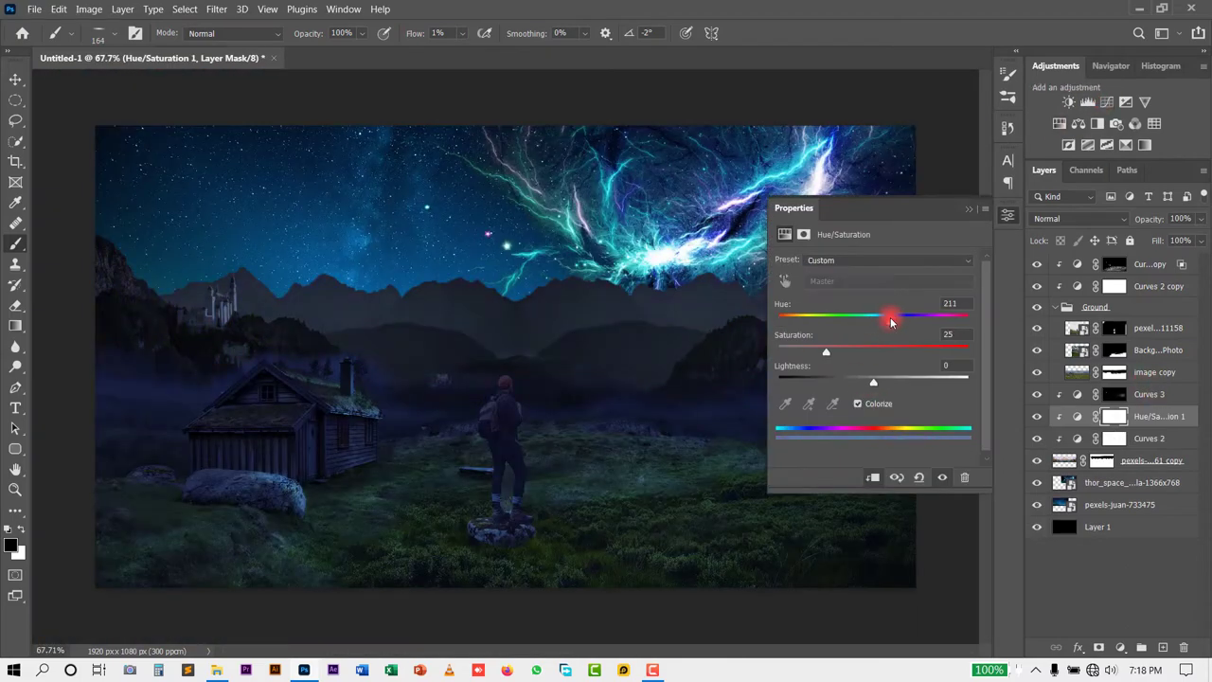
key("ctrl+i")
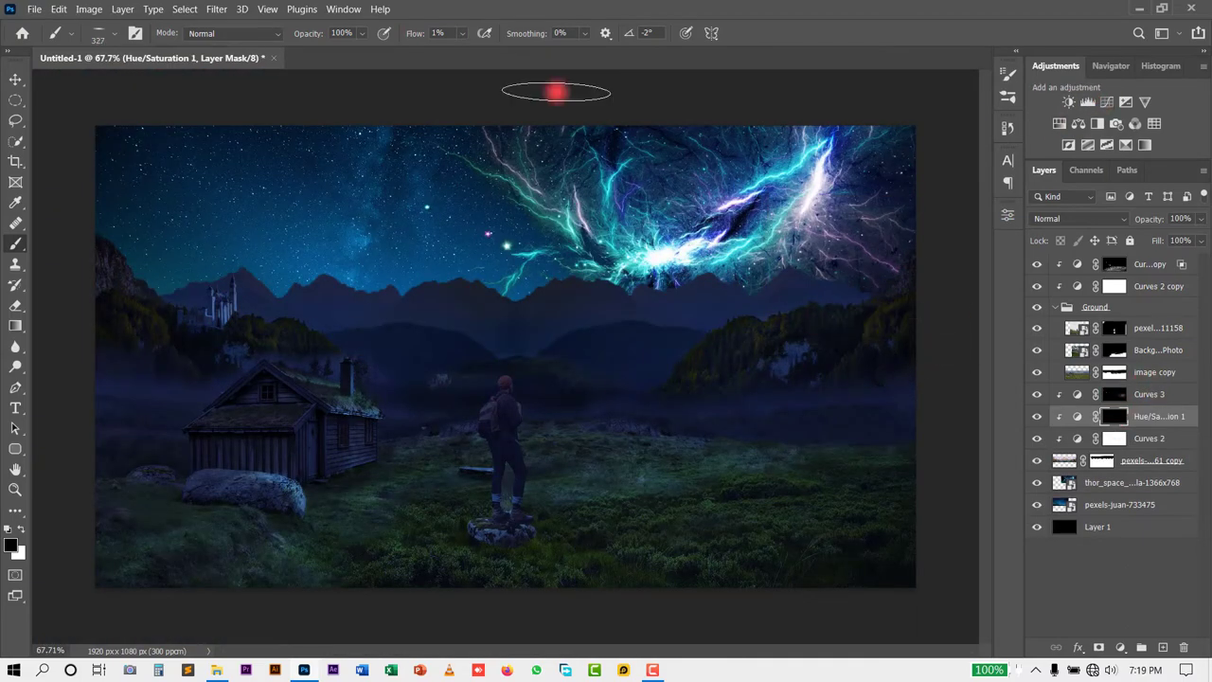
left_click_drag(707, 365, 704, 354)
scroll(704, 354, "up", 4)
right_click(691, 360)
double_click(709, 438)
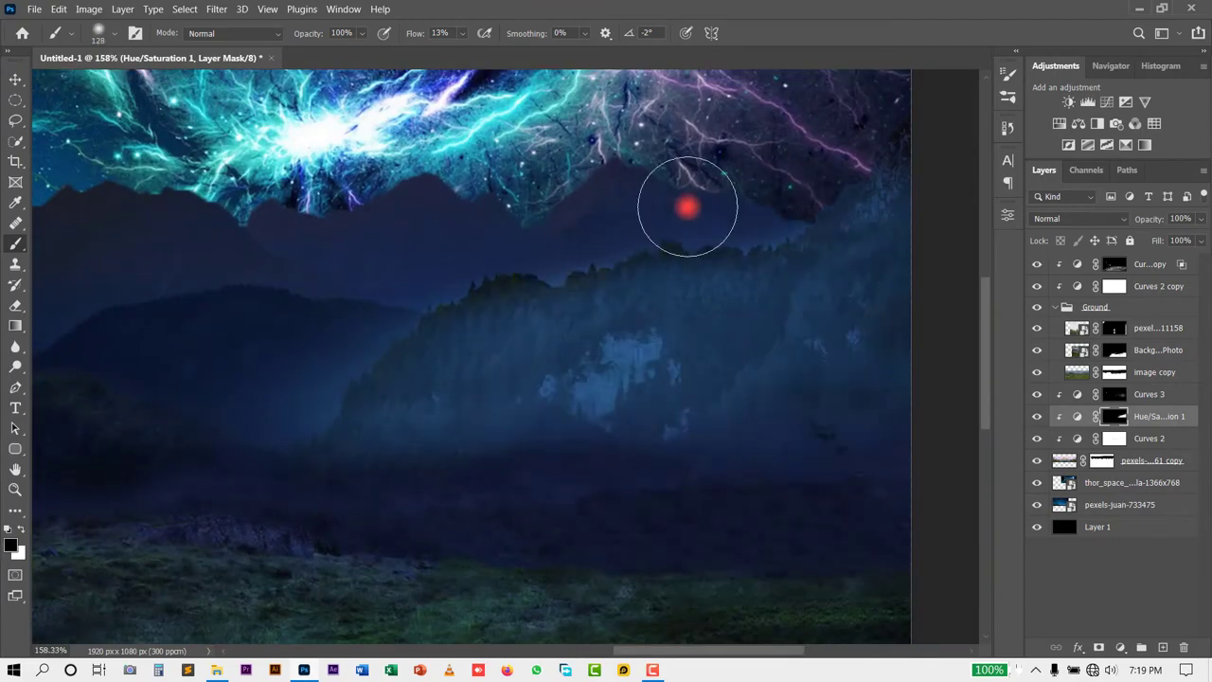
scroll(365, 445, "down", 4)
Discard the painted mask, lower the tint's Lightness, and add another colorized Hue/Saturation layer
right_click(1115, 415)
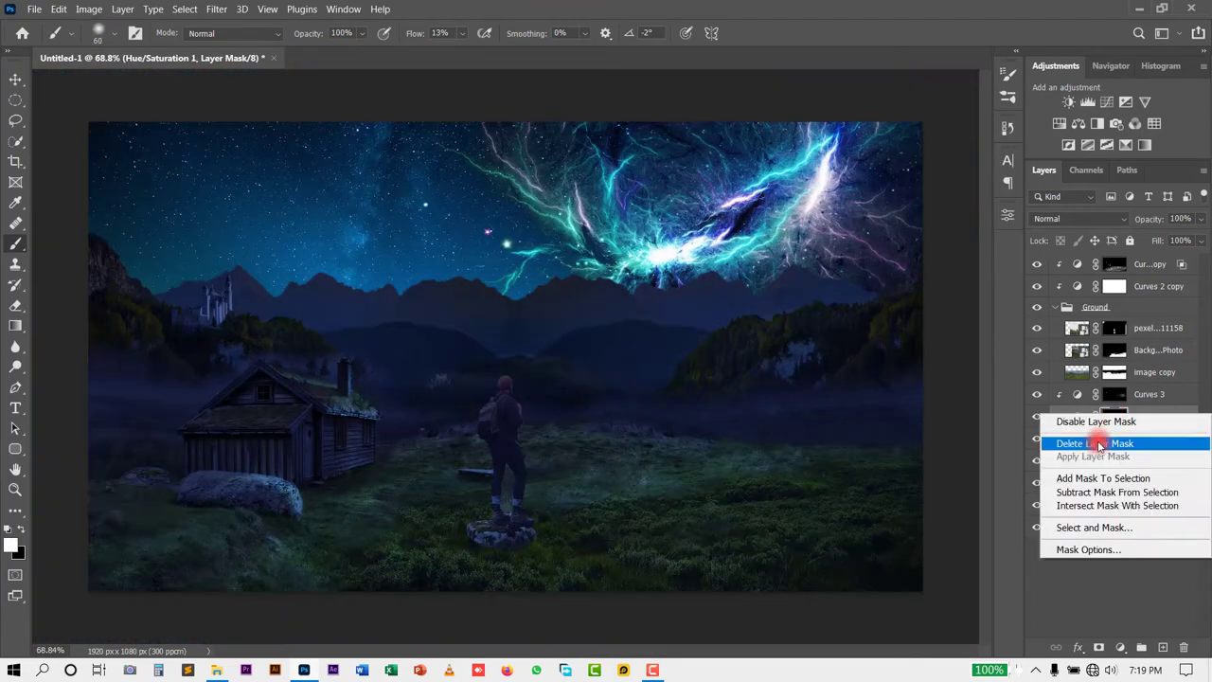
left_click(1061, 515)
left_click_drag(889, 381, 874, 377)
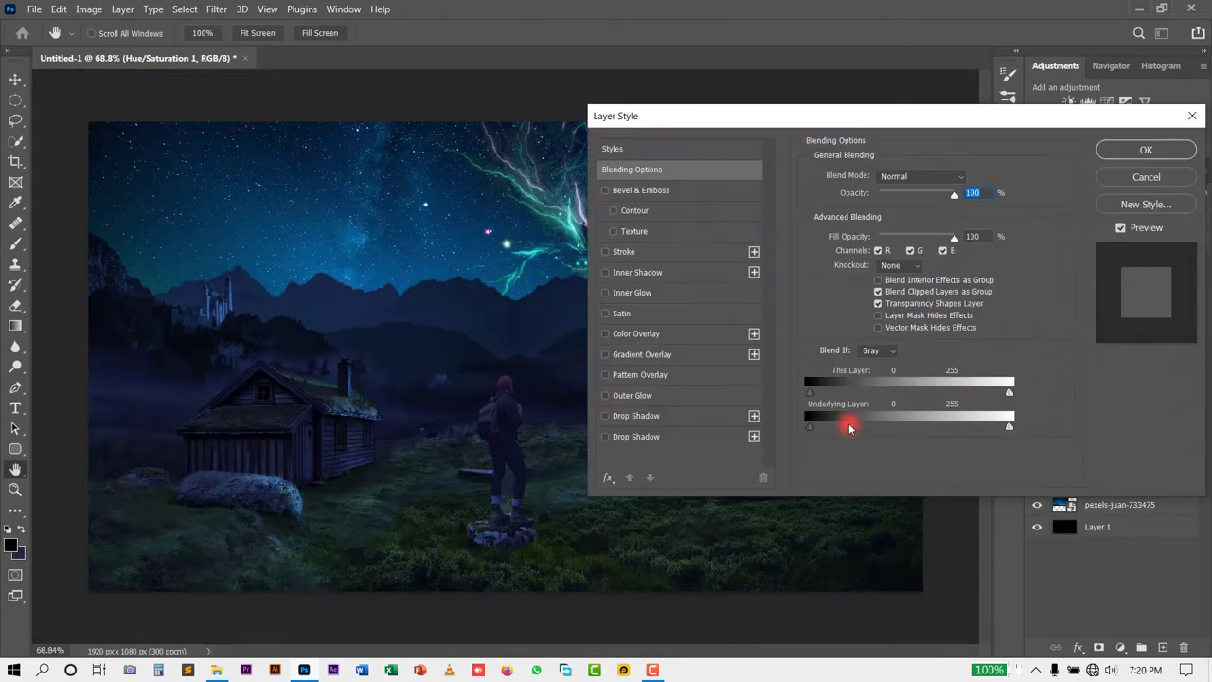
key("Return")
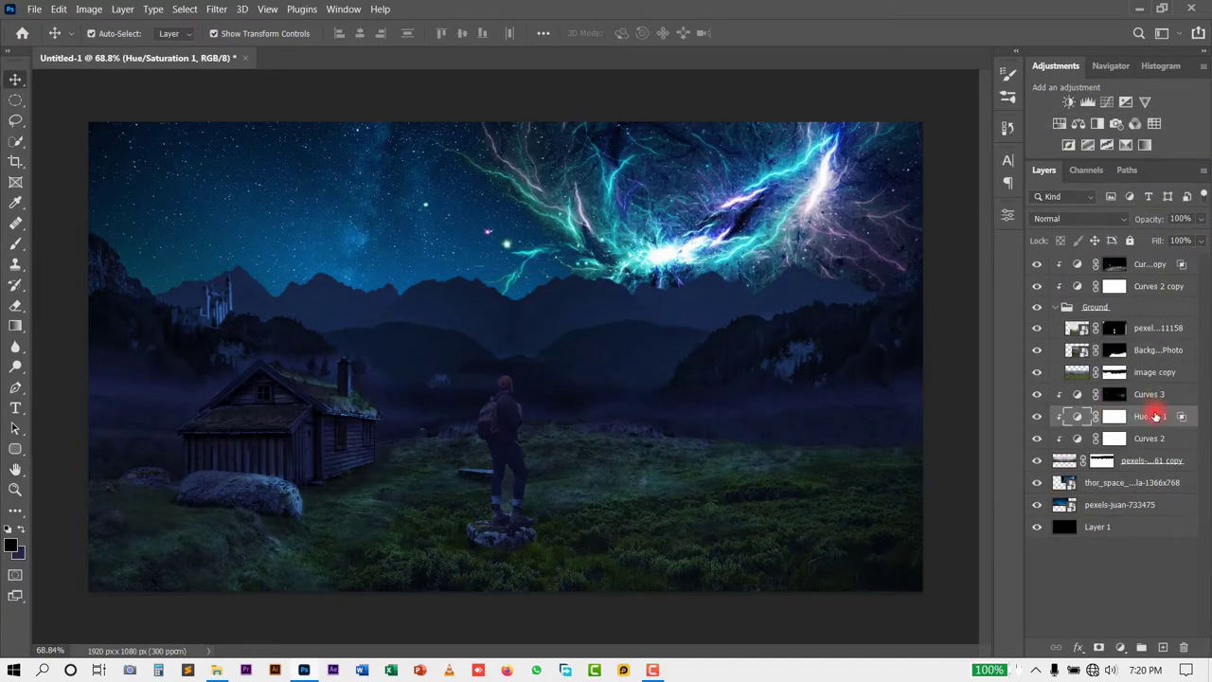
left_click(858, 404)
left_click(960, 315)
Set Blend If on Hue/Saturation 3 so darker underlying tones show through the tint
double_click(1086, 417)
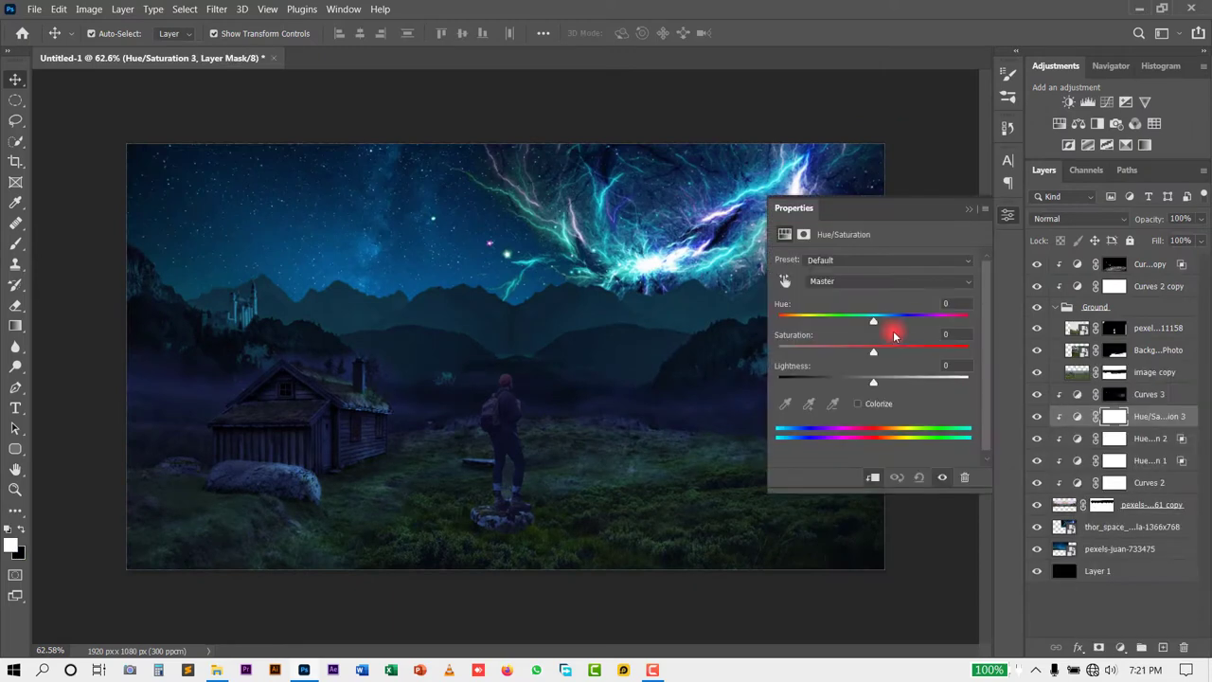
double_click(1164, 418)
left_click_drag(806, 426, 835, 427)
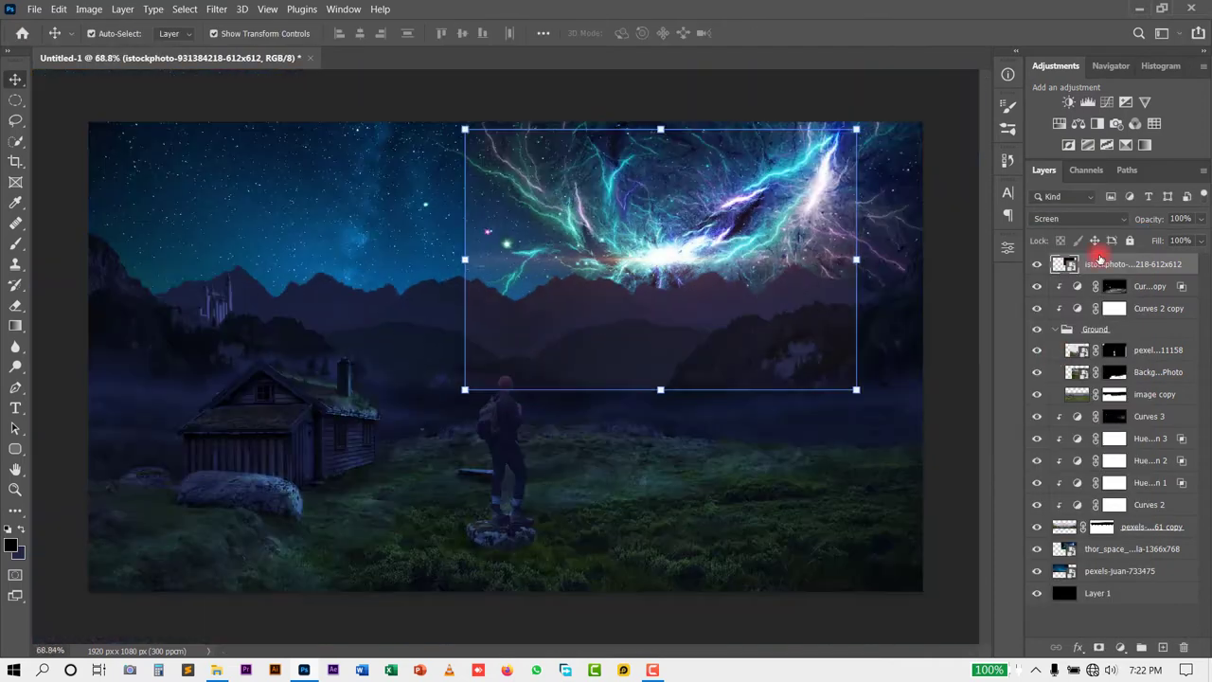
Bend Curves 4 upward to brighten the scene
key("b")
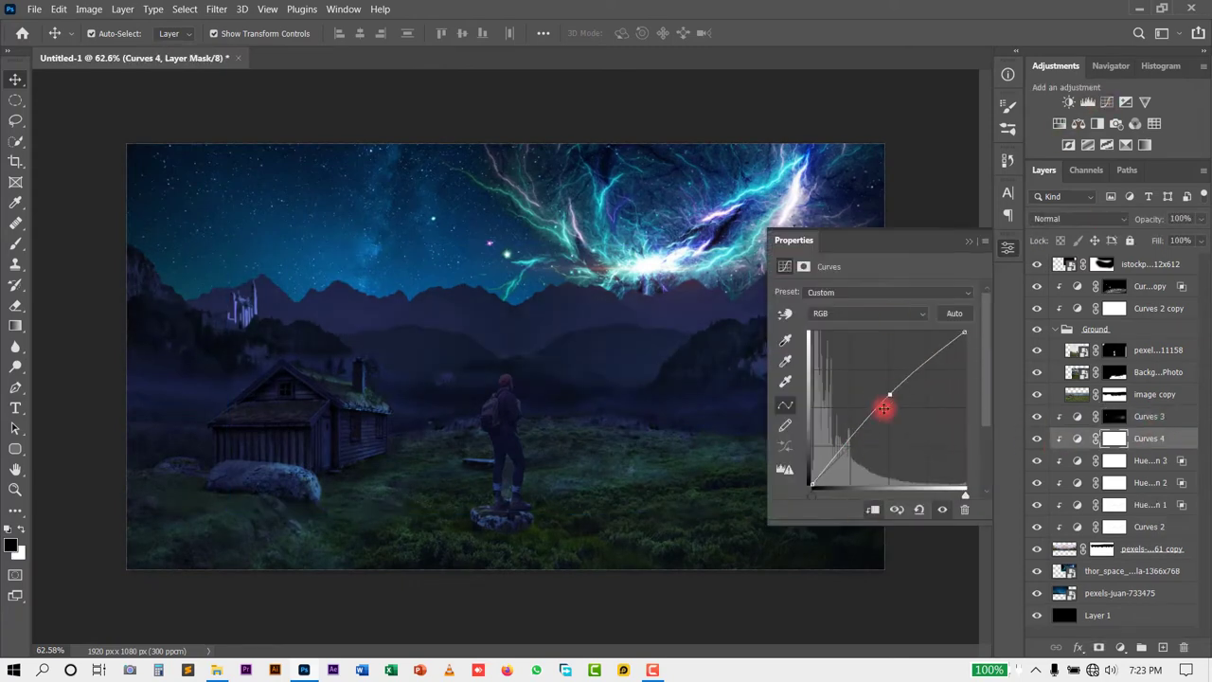
left_click_drag(900, 378, 879, 388)
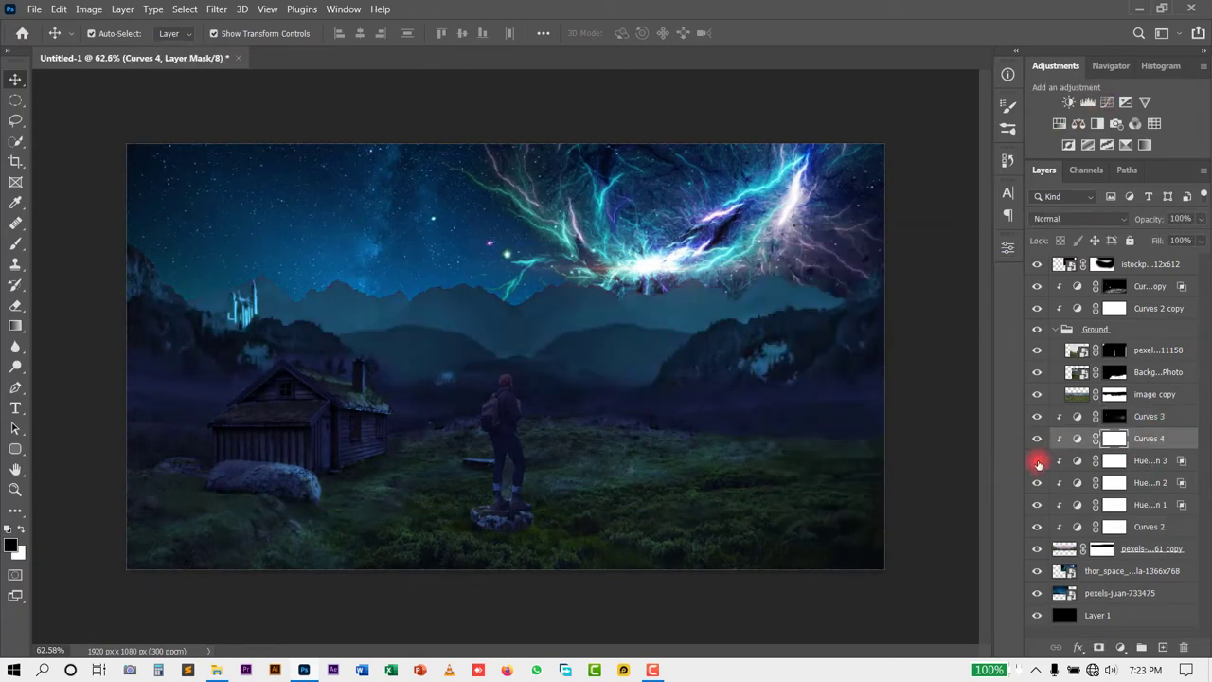
double_click(1184, 443)
left_click(1146, 178)
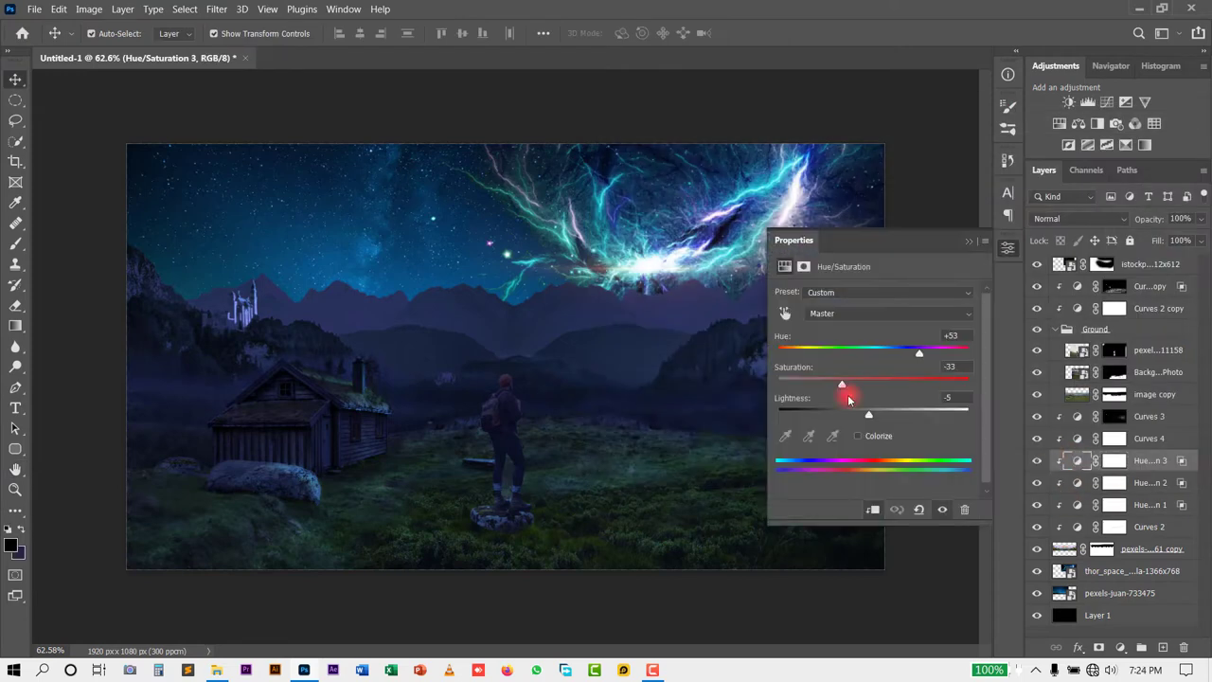
Add Curves 5 in Overlay blend mode at 64% opacity
left_click(1149, 438)
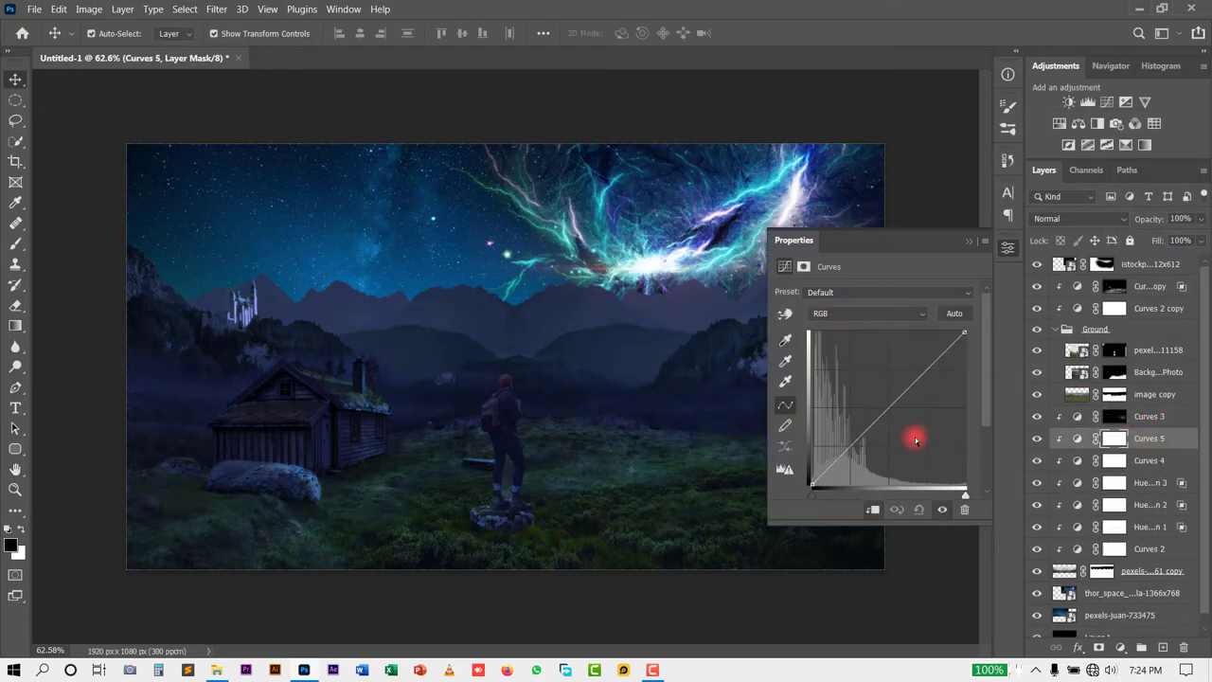
left_click(1080, 218)
left_click(1068, 408)
key("6")
key("4")
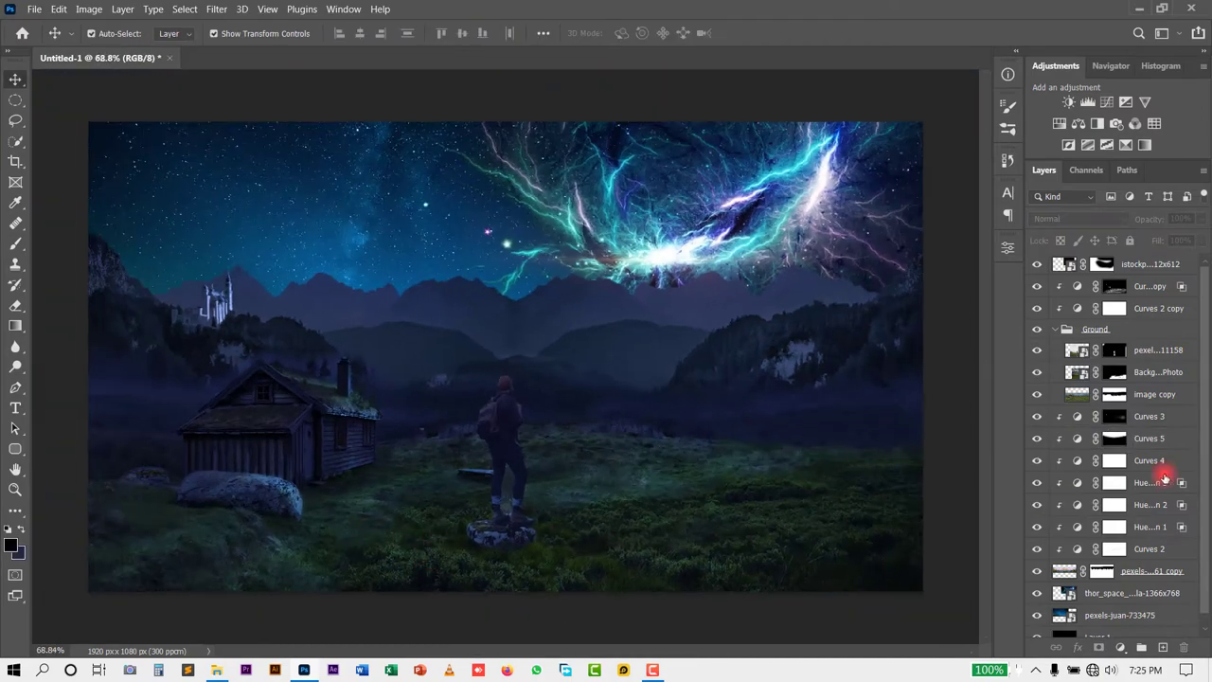
Select the Curves 3 copy mask and paint brightness onto the cabin wall
left_click(1115, 349)
scroll(451, 396, "up", 5)
scroll(370, 515, "down", 3)
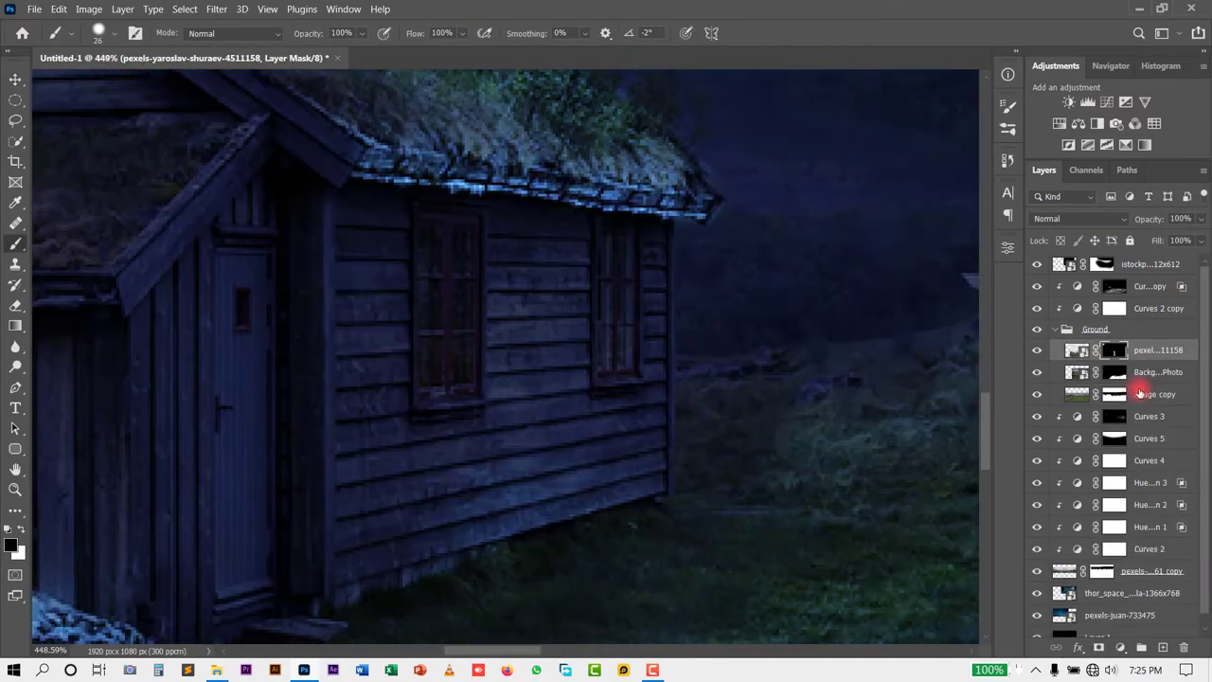
left_click(1115, 286)
mouse_move(368, 208)
left_mouse_down()
mouse_move(365, 460)
mouse_move(631, 249)
mouse_move(565, 282)
left_mouse_up()
scroll(373, 195, "up", 3)
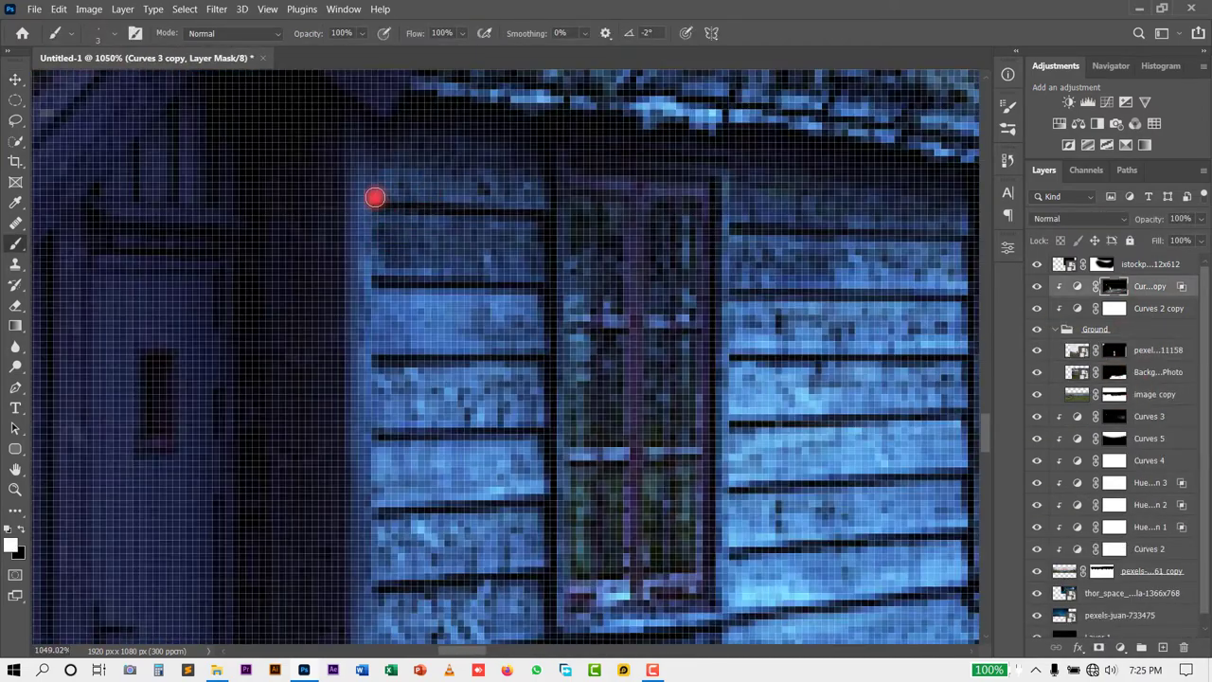
scroll(387, 527, "down", 2)
scroll(243, 357, "up", 2)
scroll(246, 409, "down", 3)
Switch to a soft round brush and paint over the cabin wall on the mask
right_click(343, 359)
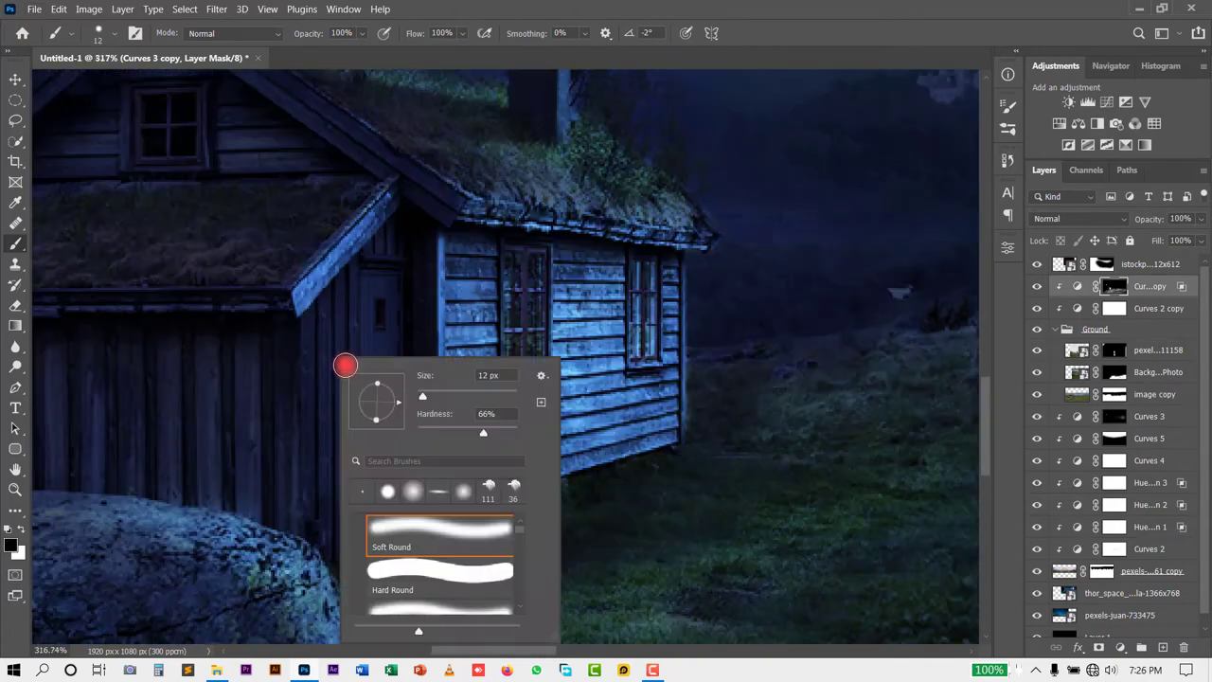
left_click(360, 275)
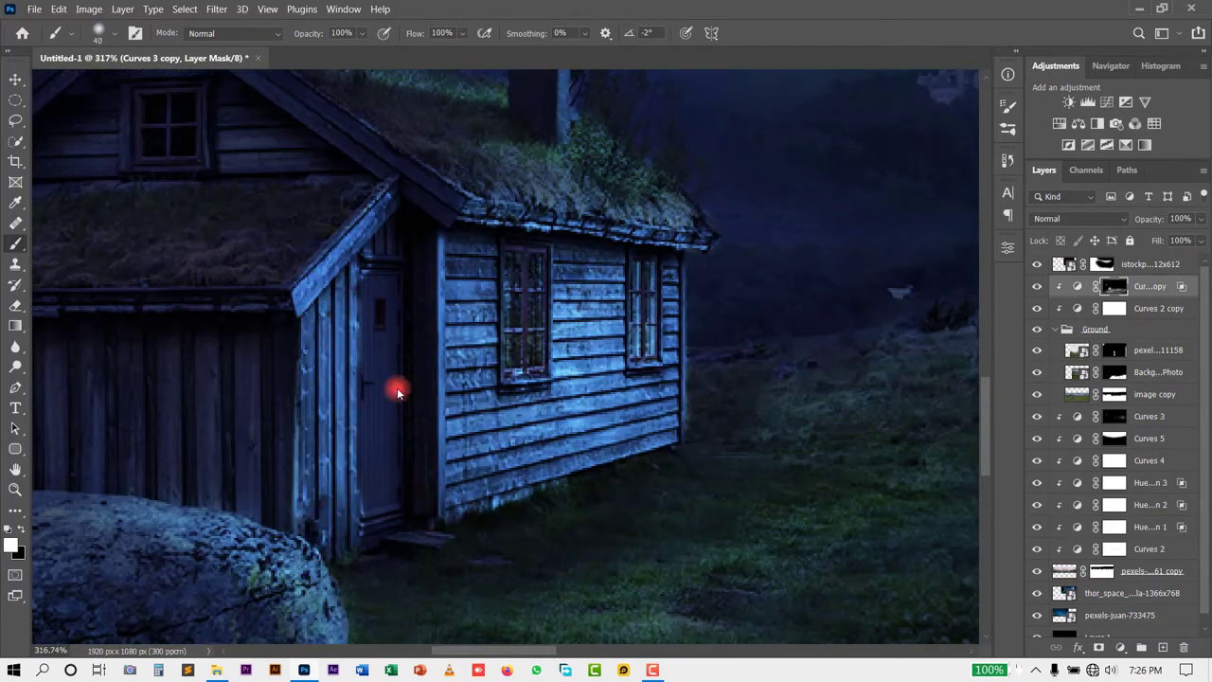
scroll(396, 392, "up", 3)
scroll(378, 465, "down", 4)
scroll(392, 482, "up", 1)
scroll(568, 550, "up", 1)
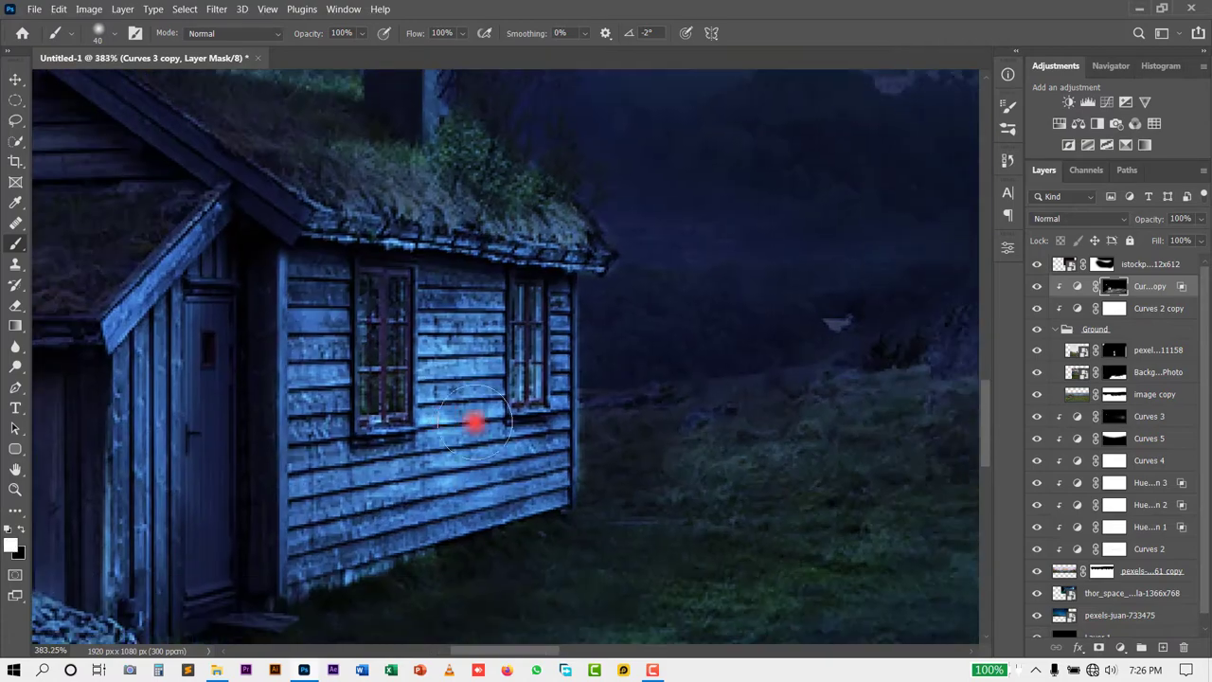
left_click_drag(320, 287, 334, 298)
mouse_move(495, 317)
left_mouse_down()
mouse_move(536, 400)
mouse_move(341, 487)
left_mouse_up()
Refine the cabin mask edges, alternating black and white with smaller brush sizes
key("bracketleft")
key("bracketleft")
key("bracketleft")
scroll(259, 130, "up", 2)
key("x")
scroll(303, 244, "up", 2)
scroll(347, 420, "down", 3)
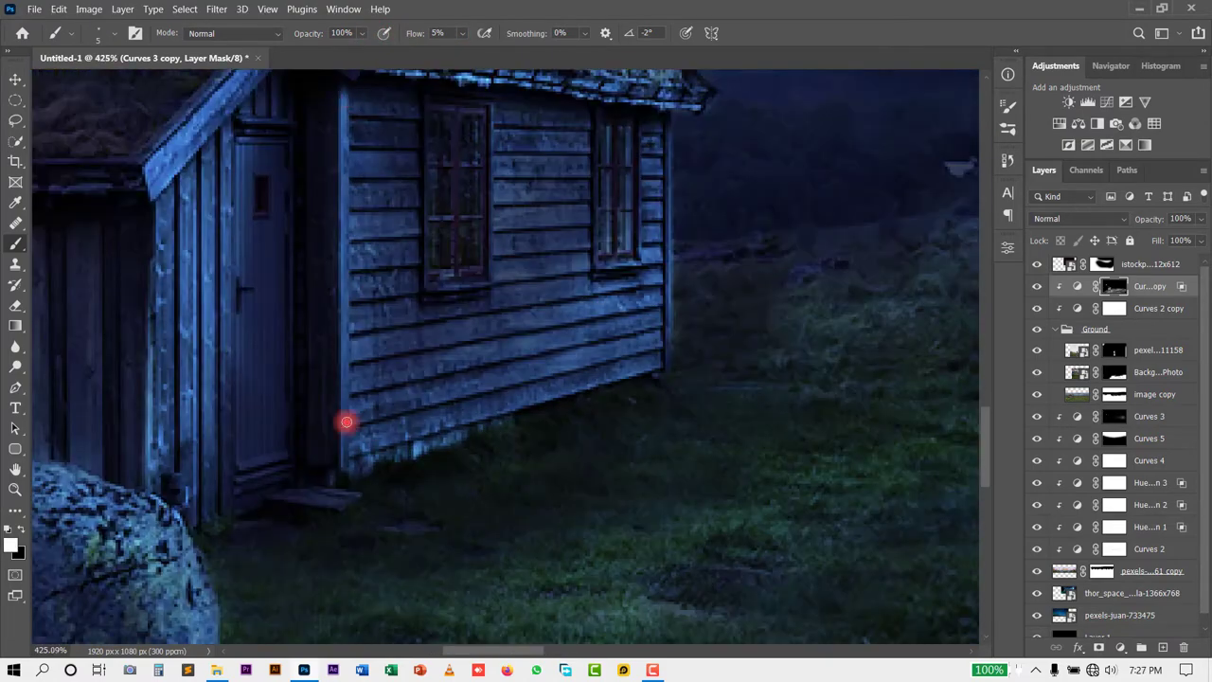
scroll(293, 398, "up", 1)
key("bracketright")
key("bracketright")
key("bracketright")
key("x")
scroll(374, 217, "up", 2)
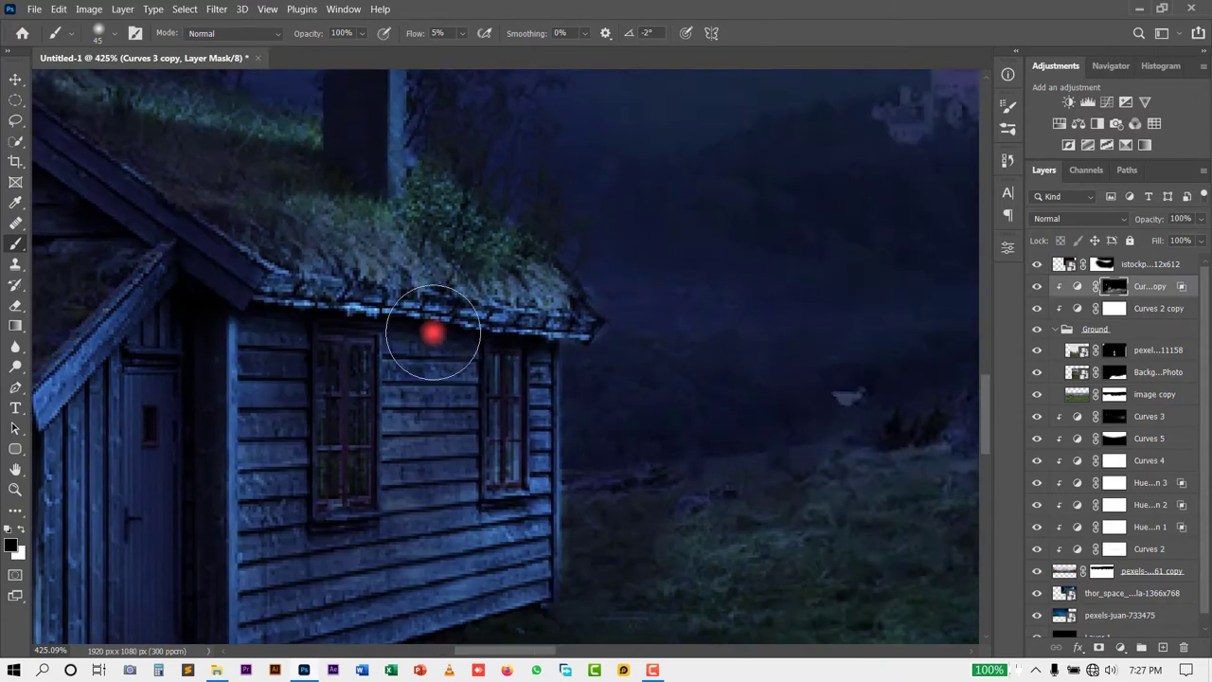
scroll(427, 330, "up", 3)
key("bracketleft")
key("bracketleft")
key("bracketleft")
key("x")
key("ctrl+0")
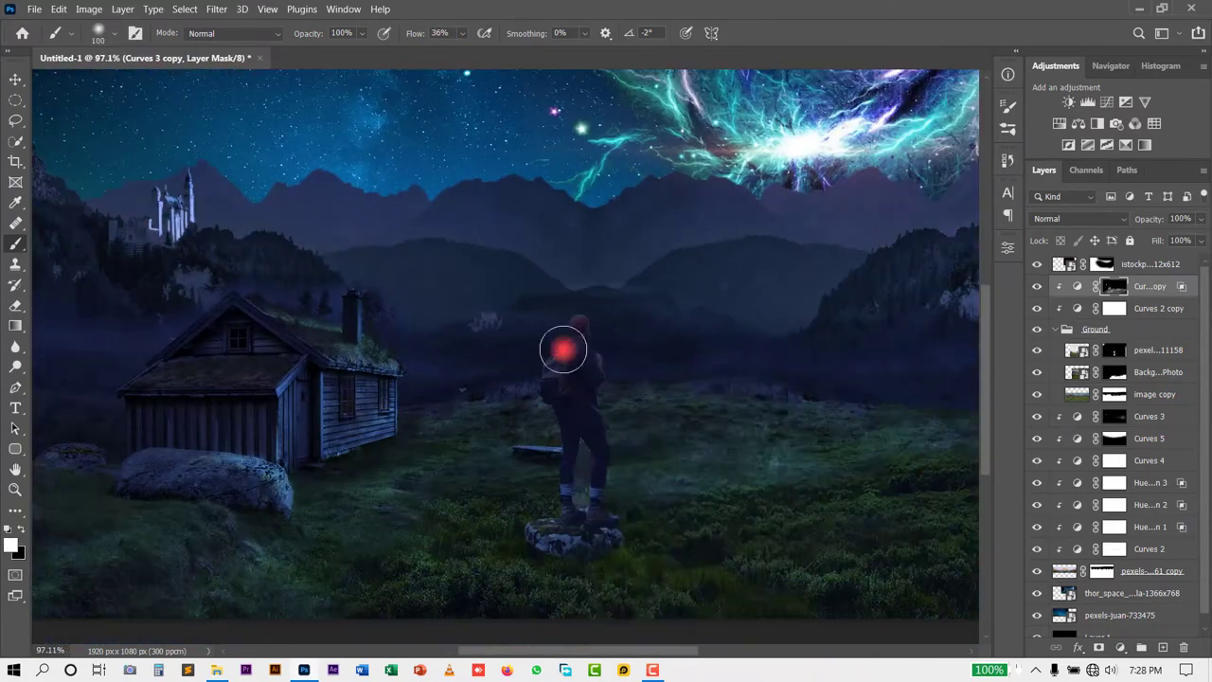
Lower the brush flow and keep painting the cabin walls and roof edge on the mask
right_click(558, 477)
key("Escape")
scroll(504, 483, "up", 1)
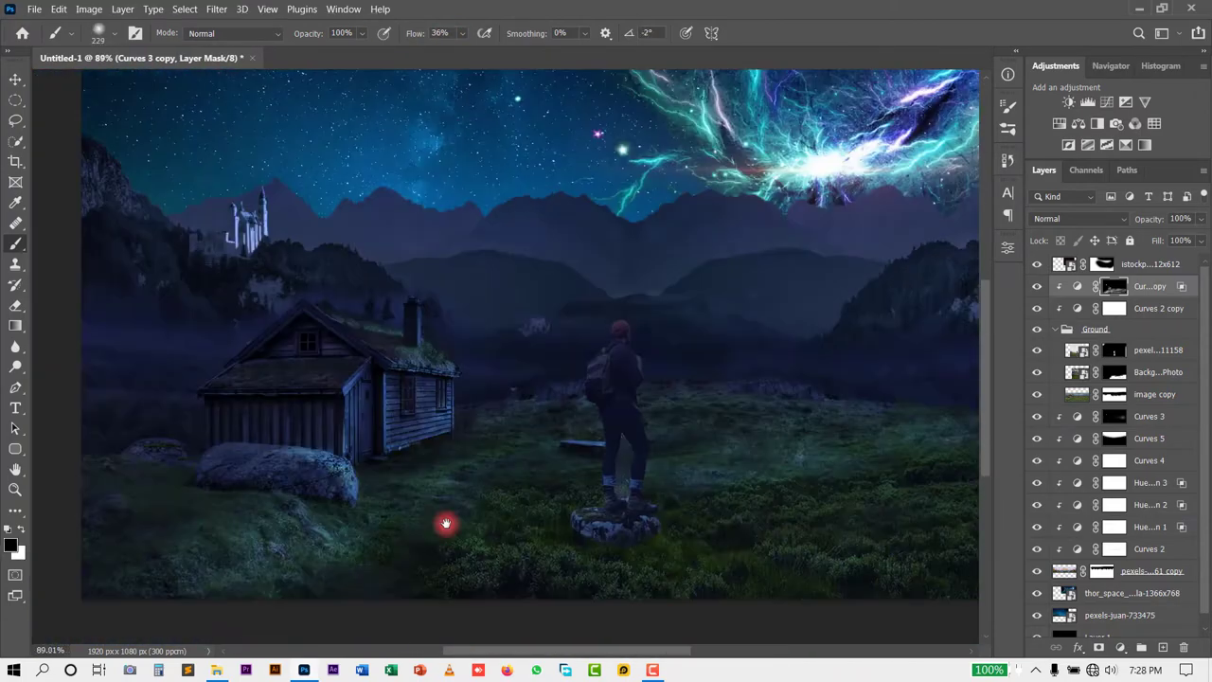
scroll(446, 519, "up", 2)
key("shift+1")
key("shift+1")
key("x")
key("bracketright")
scroll(483, 471, "up", 1)
key("x")
scroll(483, 470, "down", 2)
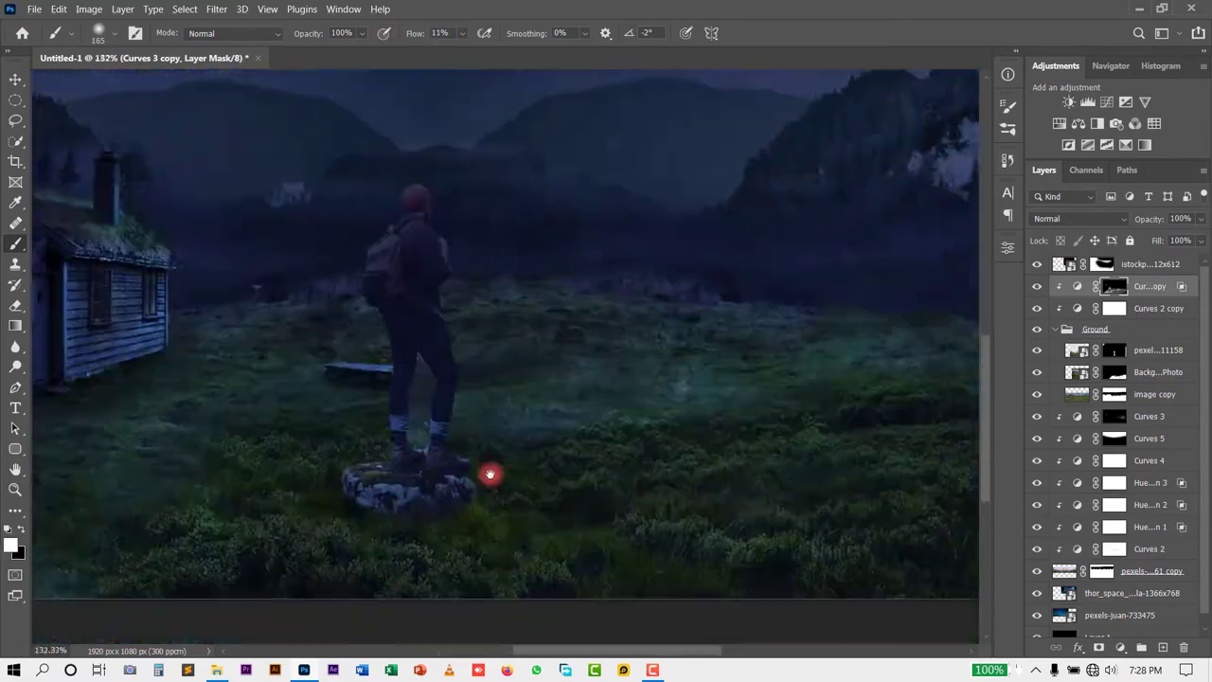
scroll(615, 525, "down", 1)
scroll(853, 474, "down", 1)
Add a Brightness/Contrast adjustment with Contrast raised to 43
key("v")
left_click_drag(1147, 298, 1115, 415)
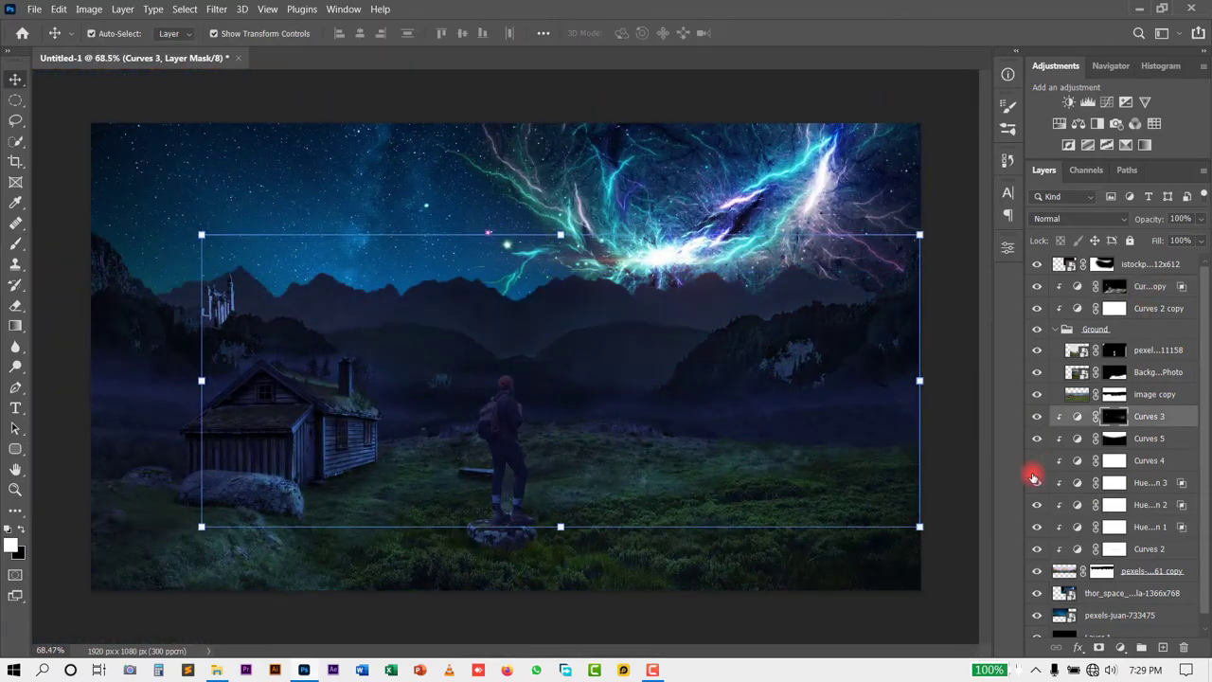
left_click(1114, 460)
key("b")
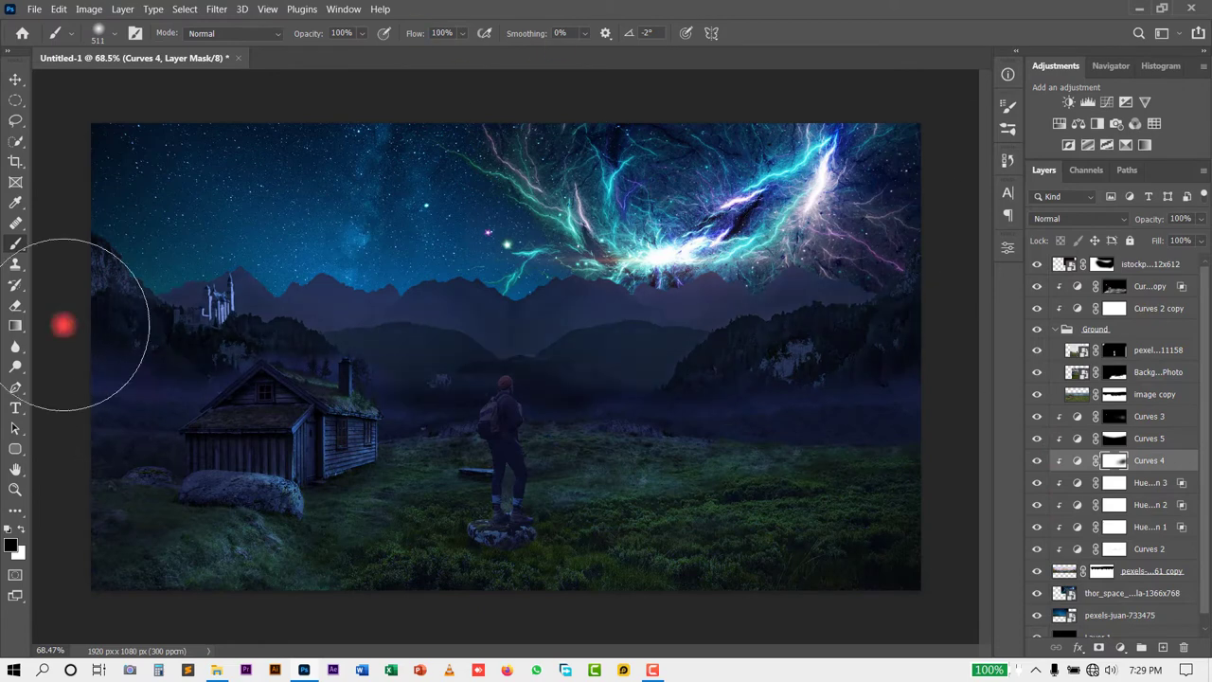
left_click_drag(1149, 463, 1130, 477)
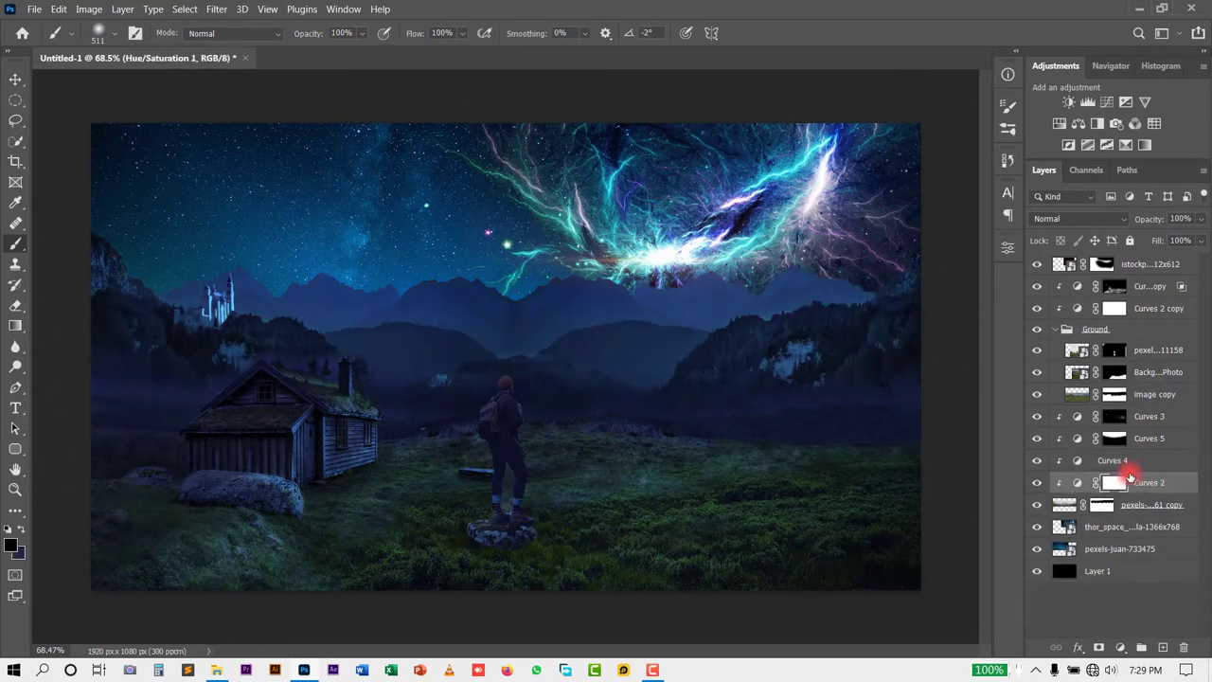
double_click(1077, 482)
left_click(1068, 102)
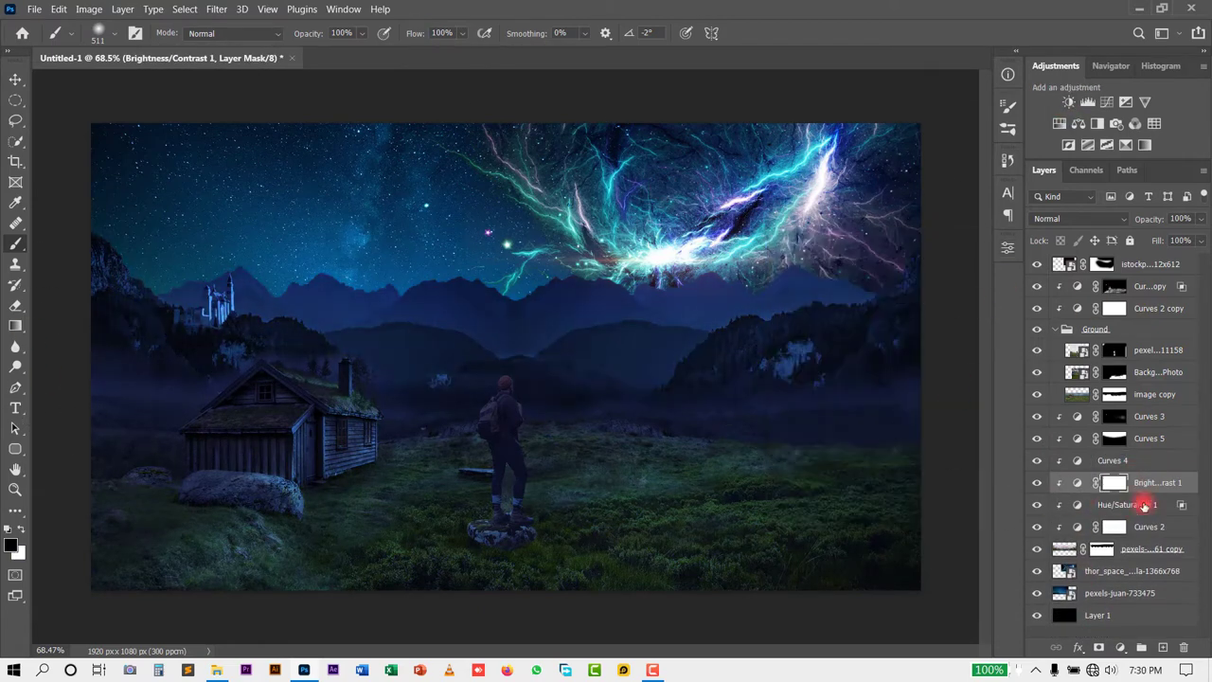
double_click(1077, 504)
left_click(672, 386)
double_click(1077, 482)
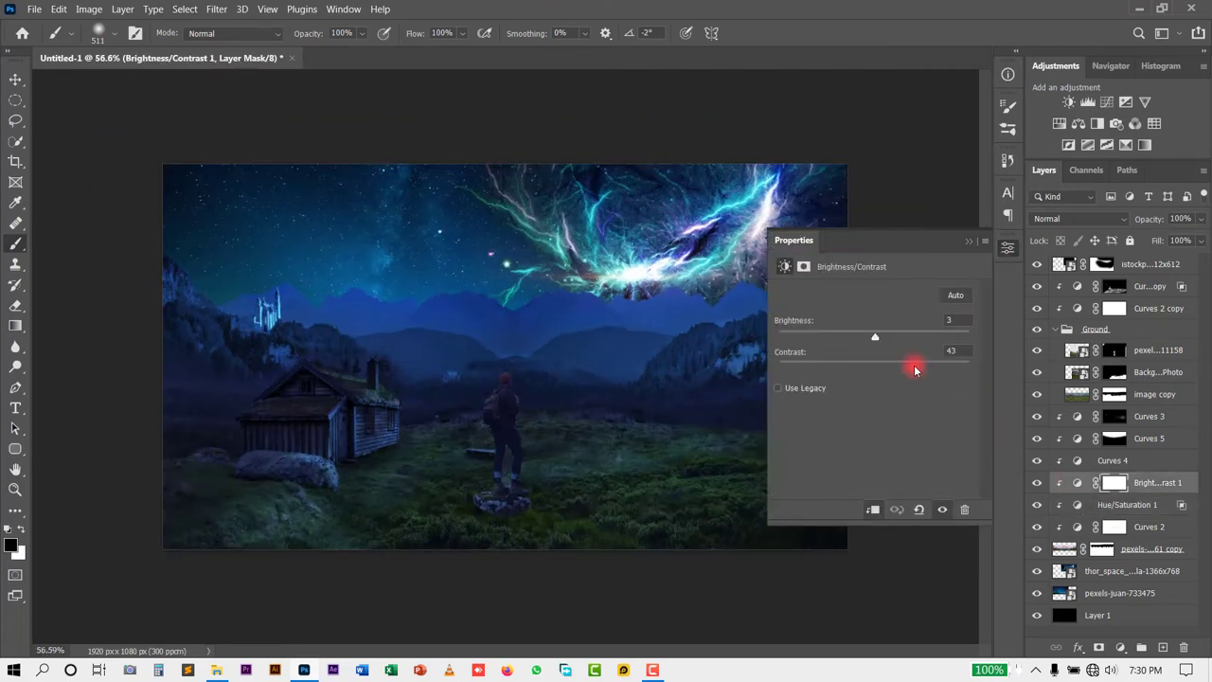
Paint the Hue/Saturation 1 mask over the right-hand mountain ridge
left_click(1114, 504)
left_click_drag(501, 316, 670, 274)
scroll(670, 274, "down", 1)
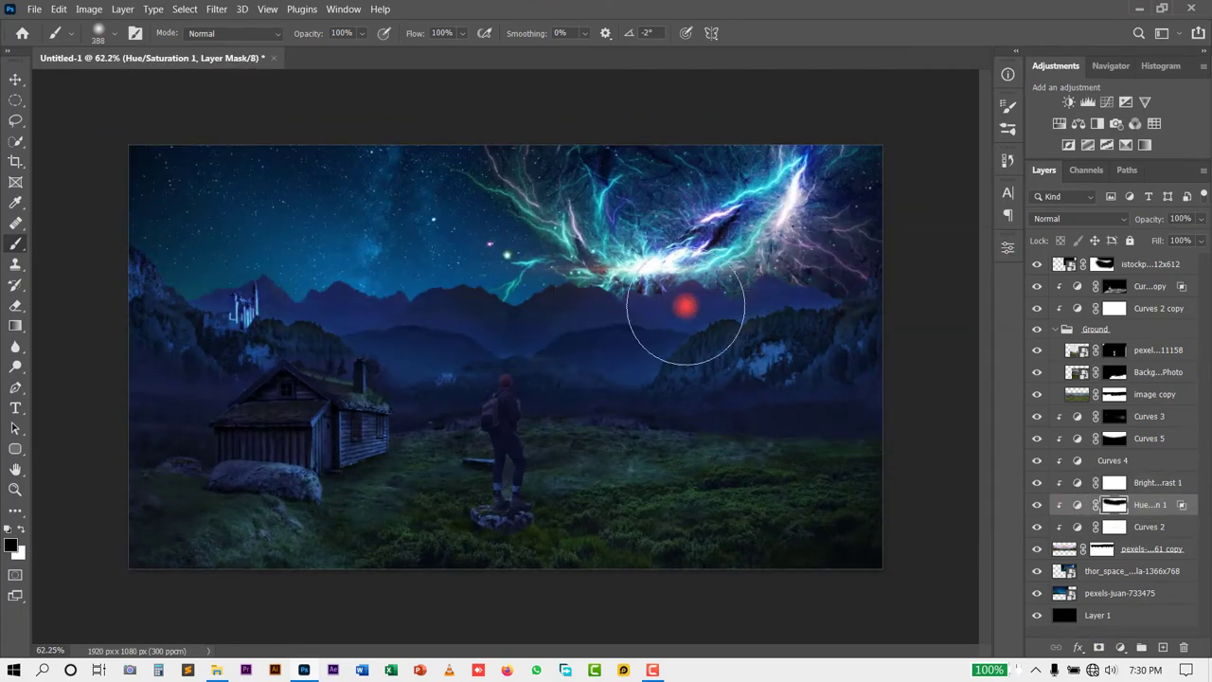
scroll(606, 308, "down", 1)
scroll(758, 296, "up", 3)
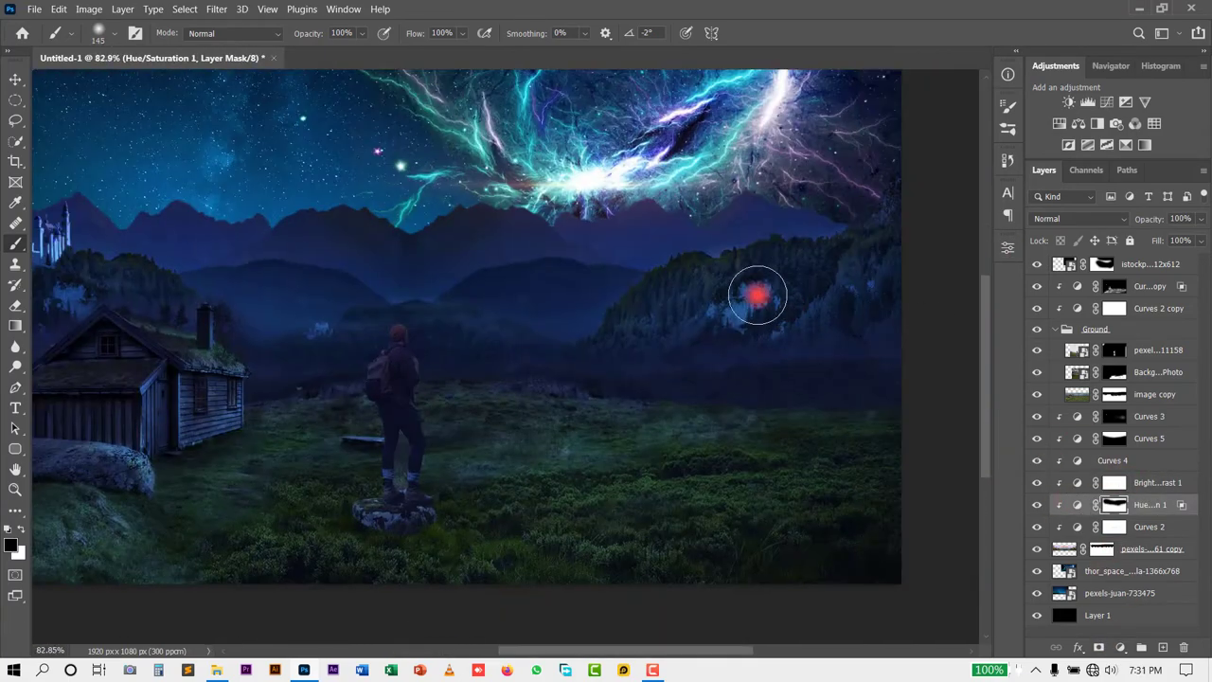
scroll(729, 281, "up", 8)
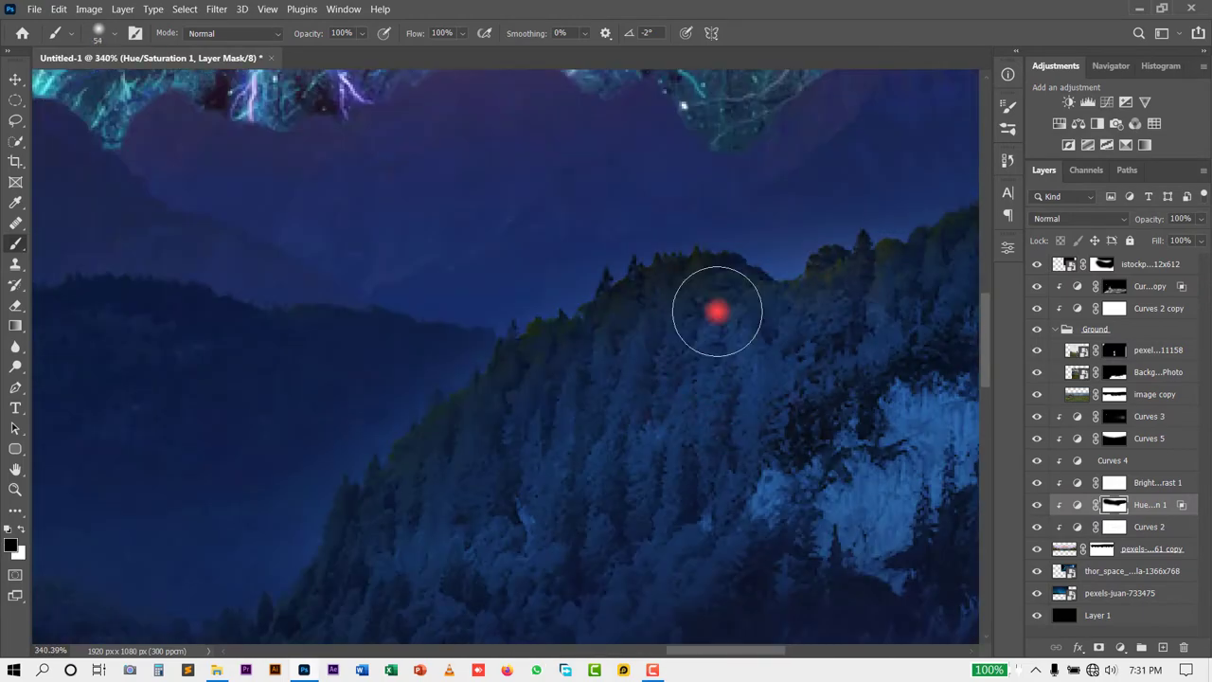
key("x")
scroll(806, 281, "up", 3)
scroll(193, 429, "down", 8)
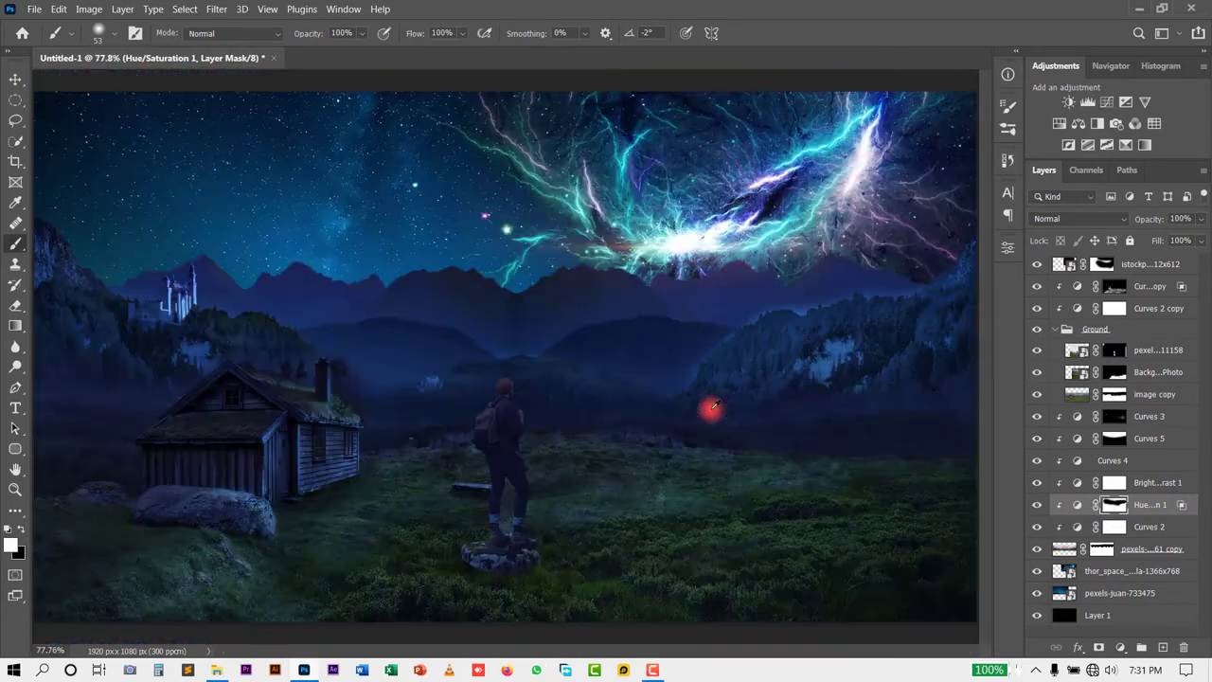
left_click_drag(277, 483, 301, 485)
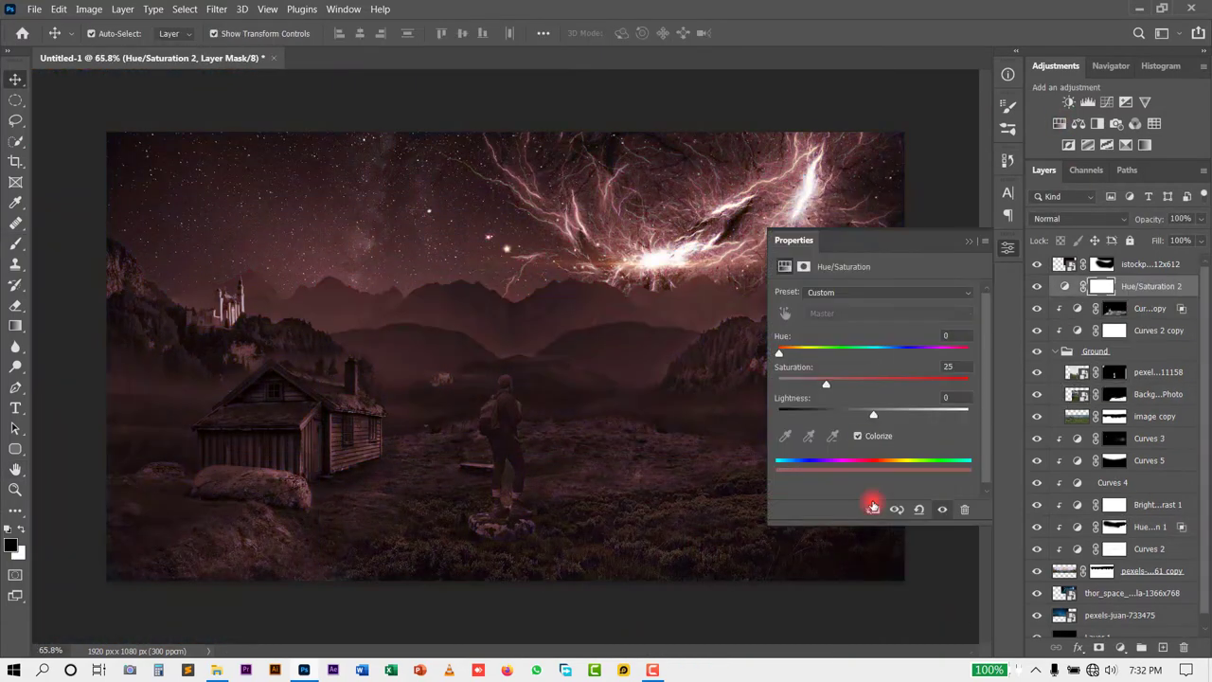
Finish the teal tint hue and add a colorized Hue/Saturation 3 shifted toward blue
left_click_drag(786, 353, 864, 363)
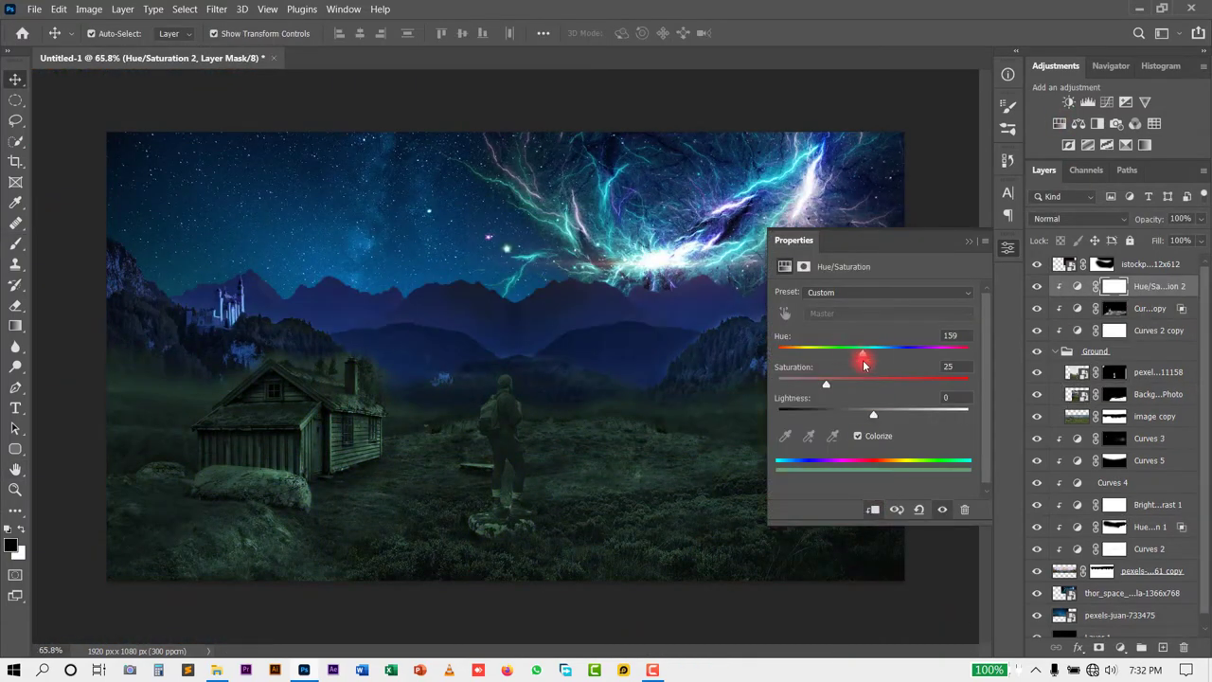
left_click(999, 273)
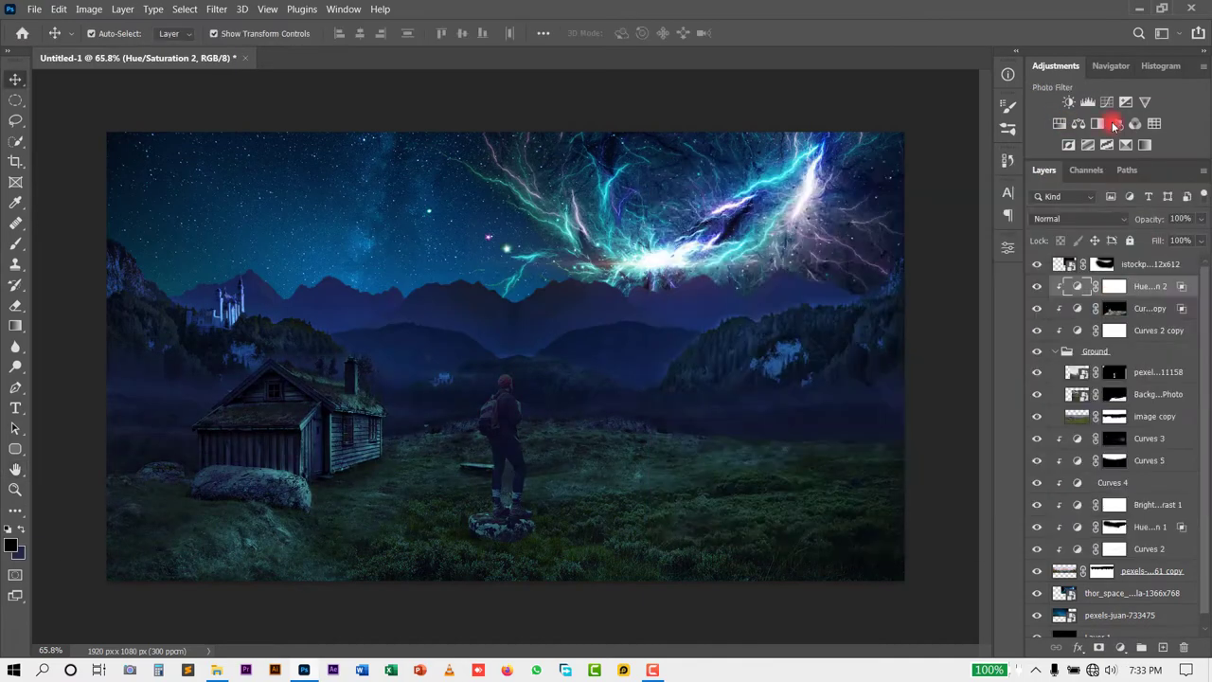
left_click(1109, 122)
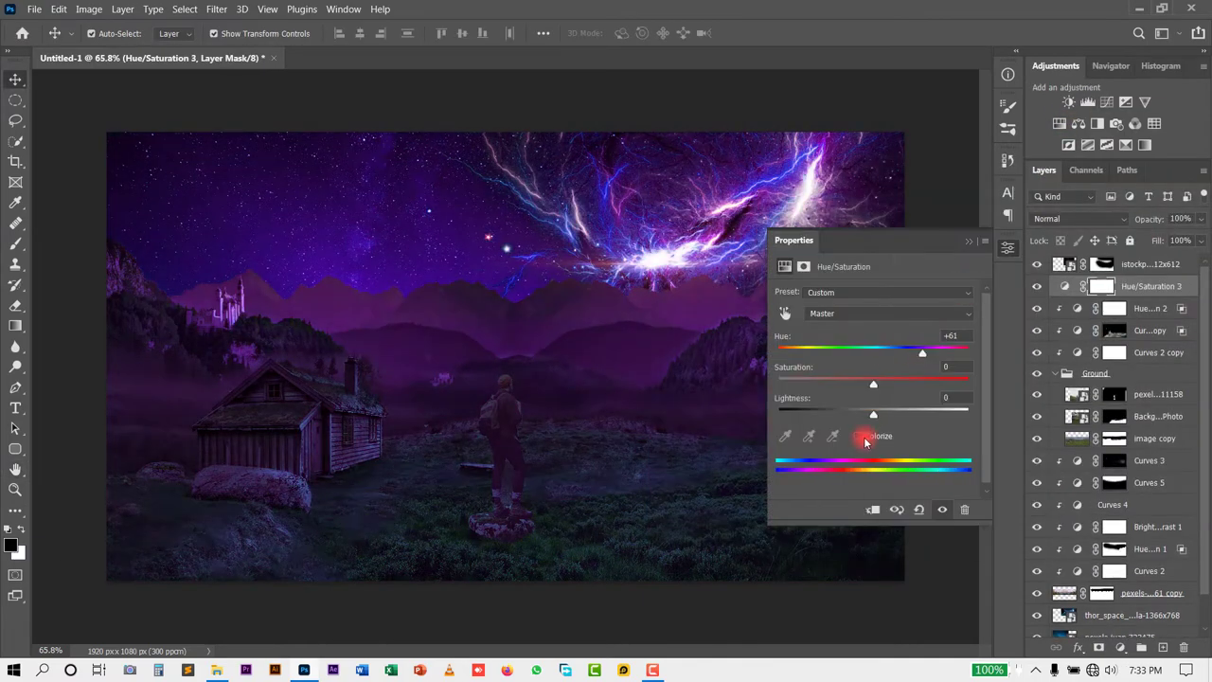
left_click(858, 436)
left_click_drag(925, 349, 869, 356)
Set Hue/Saturation 3's Blend If Underlying Layer black to 56, limiting it to brighter tones
double_click(1183, 286)
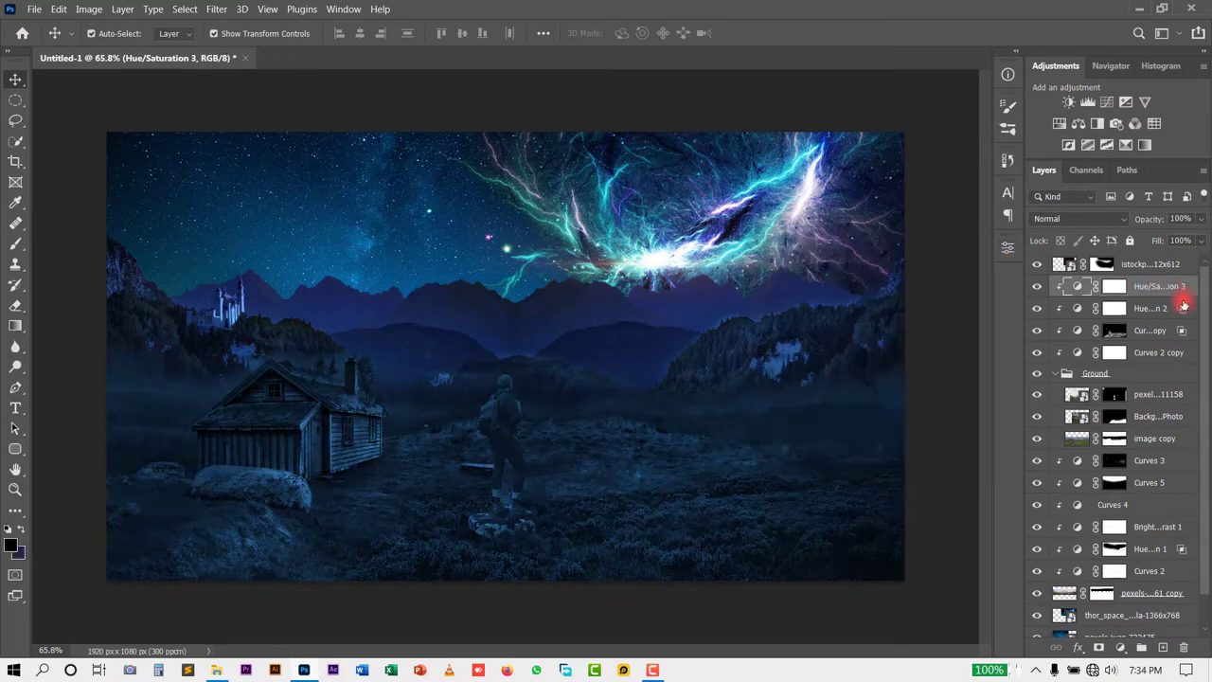
left_click_drag(806, 472, 859, 483)
left_click(1146, 206)
key("v")
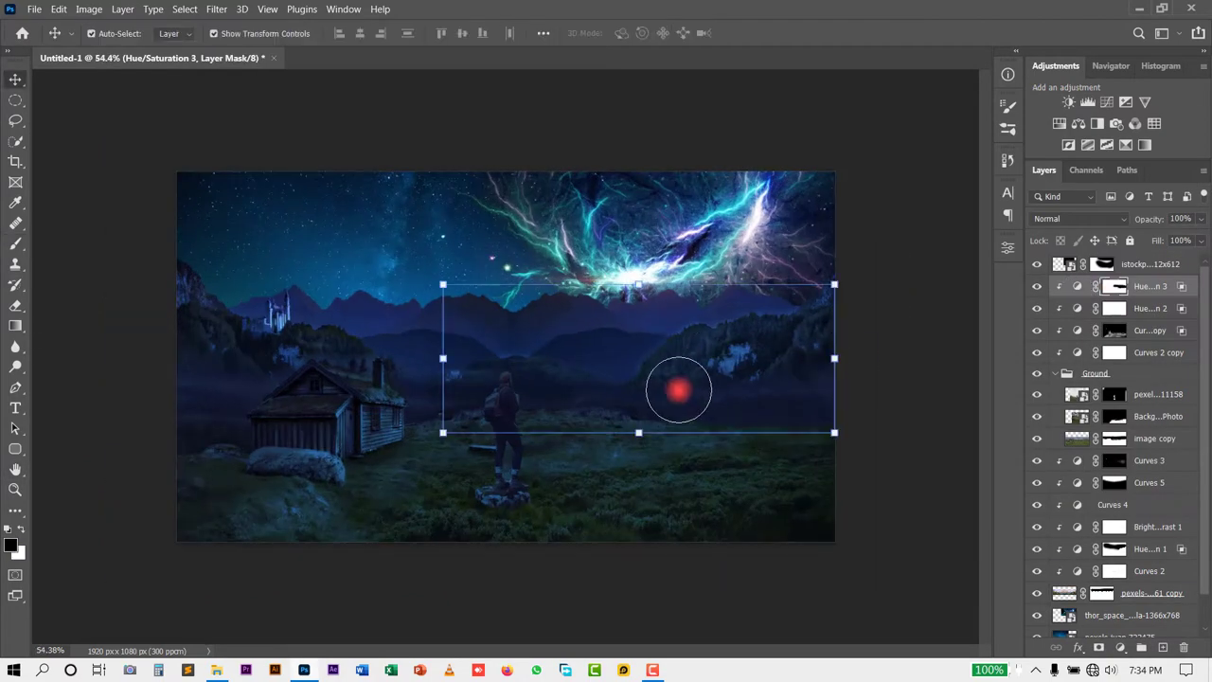
scroll(671, 392, "up", 3)
Add a clipped Blue-channel Curves 6 with Blend If restricted to brighter underlying tones
left_click(1106, 101)
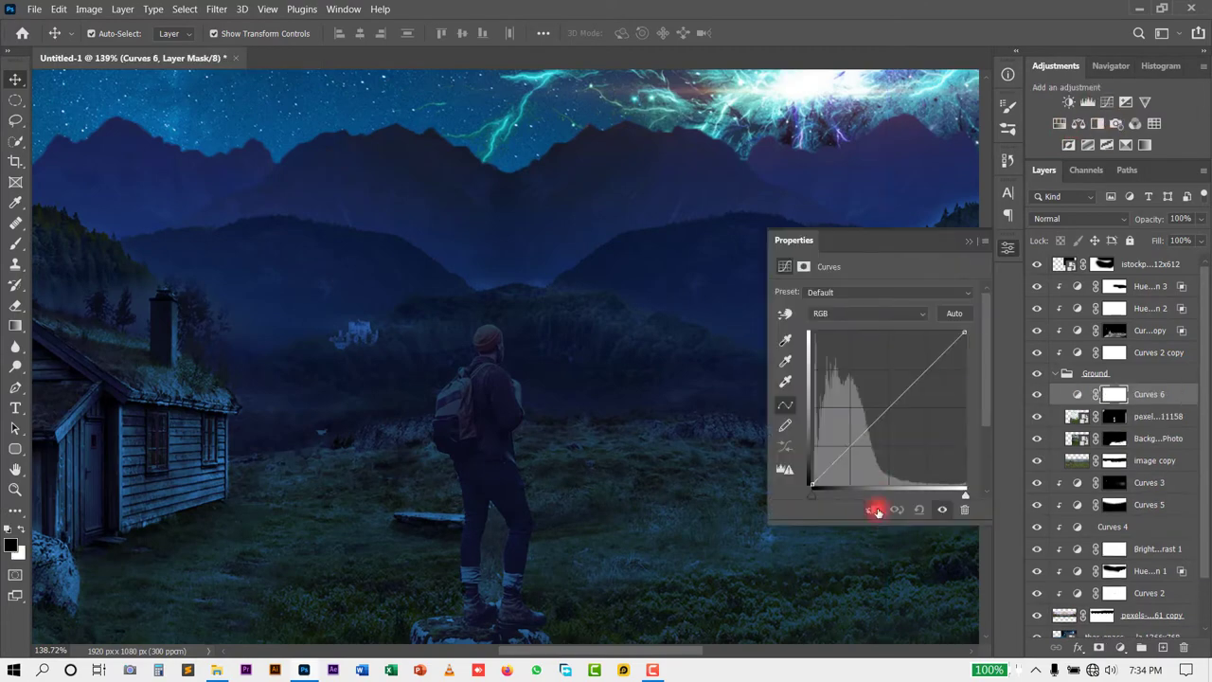
left_click(873, 510)
left_click(867, 314)
left_click(857, 354)
double_click(1183, 394)
left_click_drag(806, 471, 827, 483)
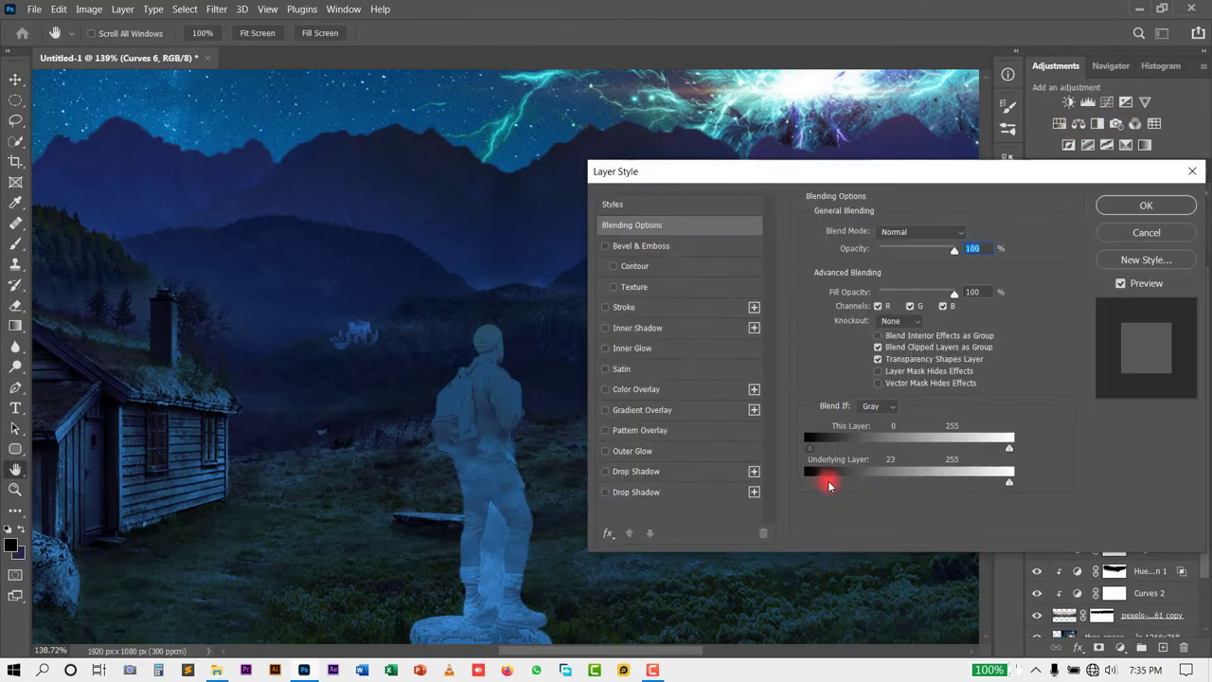
key("Return")
Paint the Curves 6 mask along the hiker's legs with a smaller brush
scroll(467, 585, "up", 3)
scroll(752, 474, "up", 2)
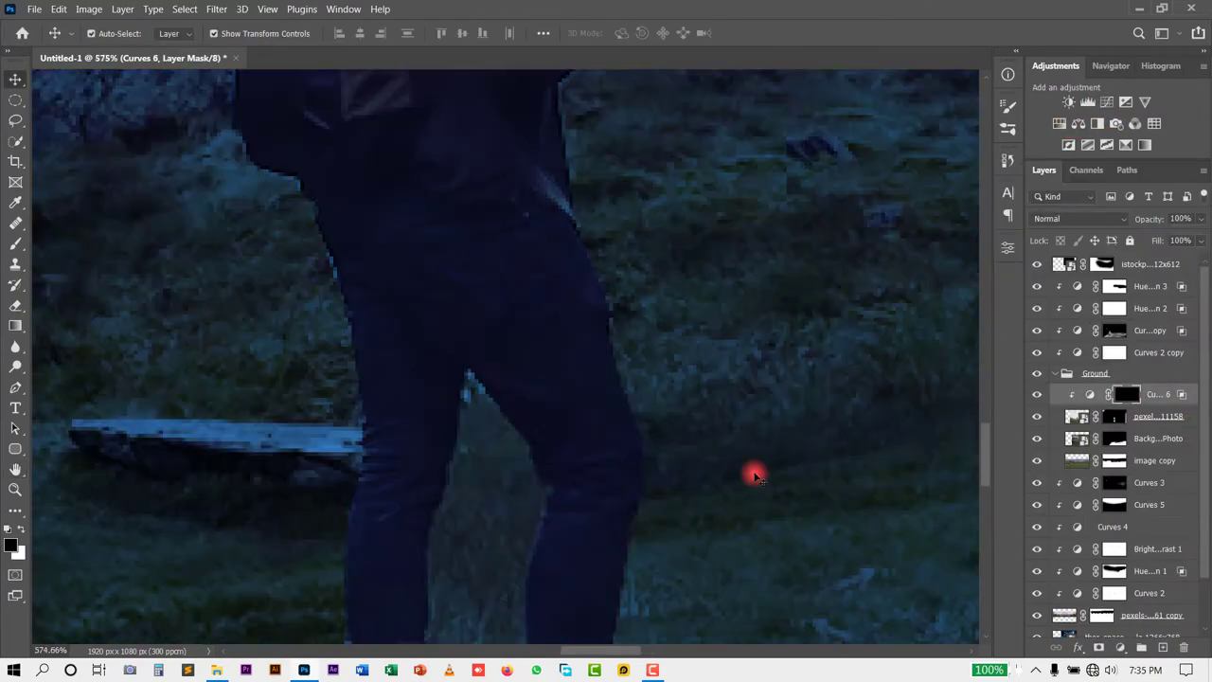
key("b")
scroll(668, 593, "up", 2)
scroll(669, 594, "up", 4)
scroll(698, 344, "down", 1)
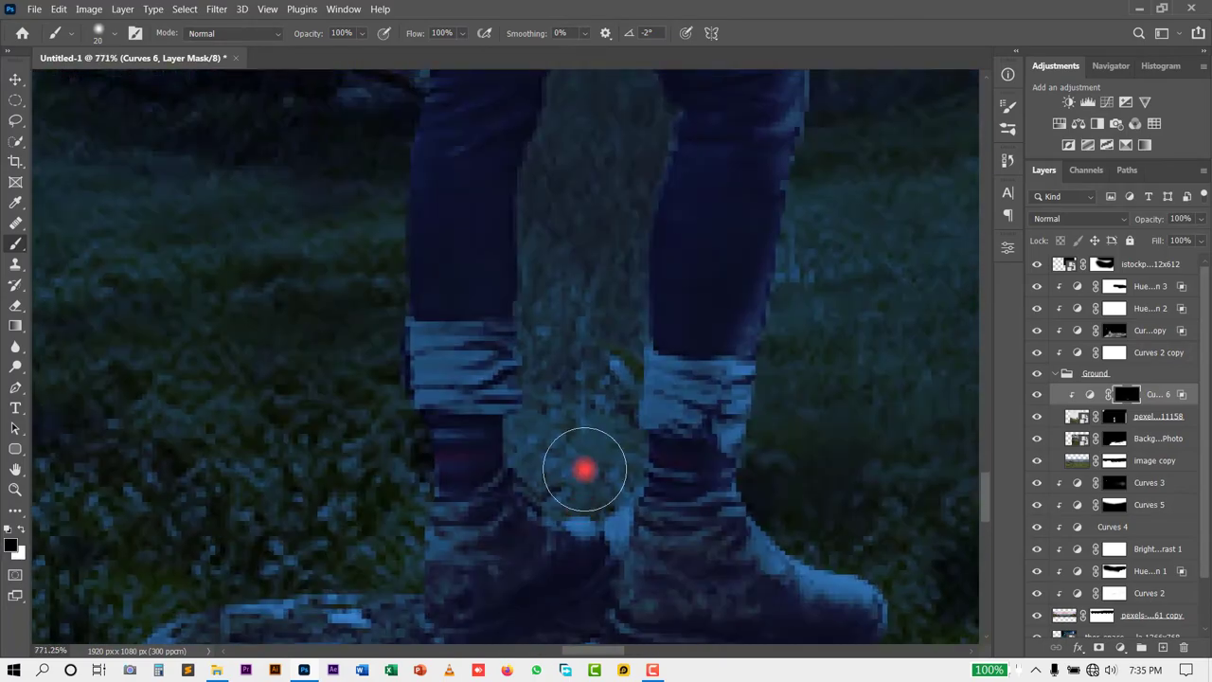
scroll(599, 481, "up", 2)
scroll(508, 444, "up", 1)
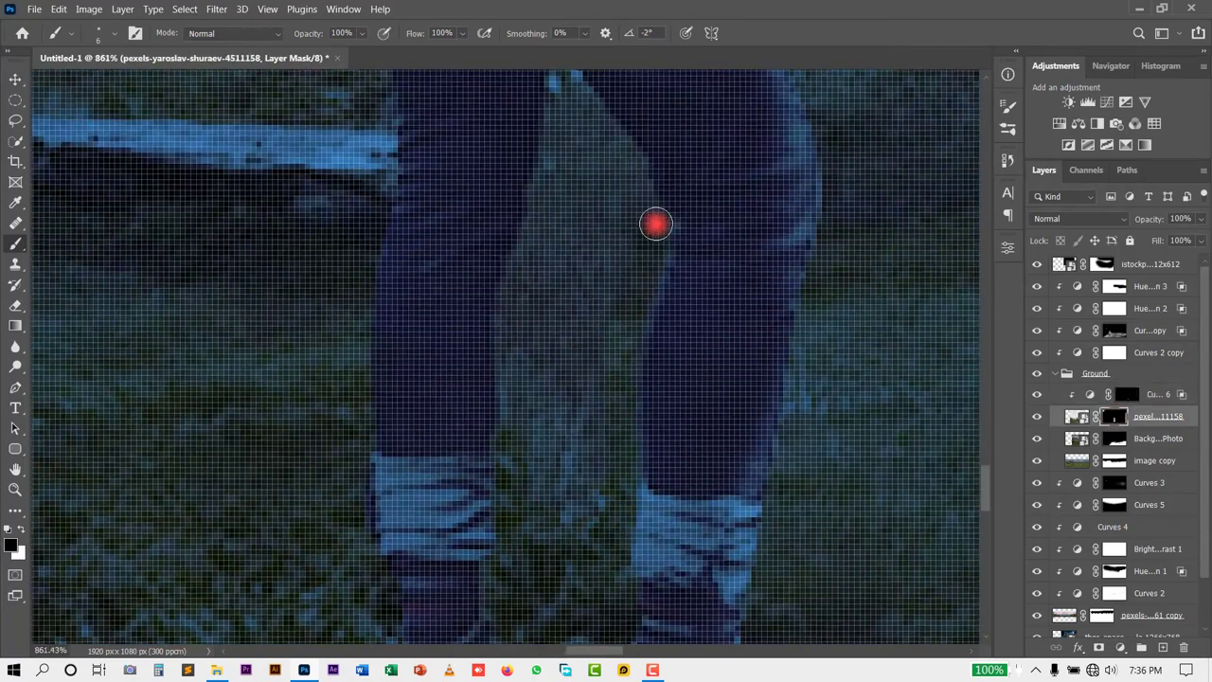
scroll(555, 563, "up", 2)
key("bracketleft")
key("bracketleft")
key("bracketleft")
scroll(455, 384, "up", 1)
scroll(522, 224, "up", 2)
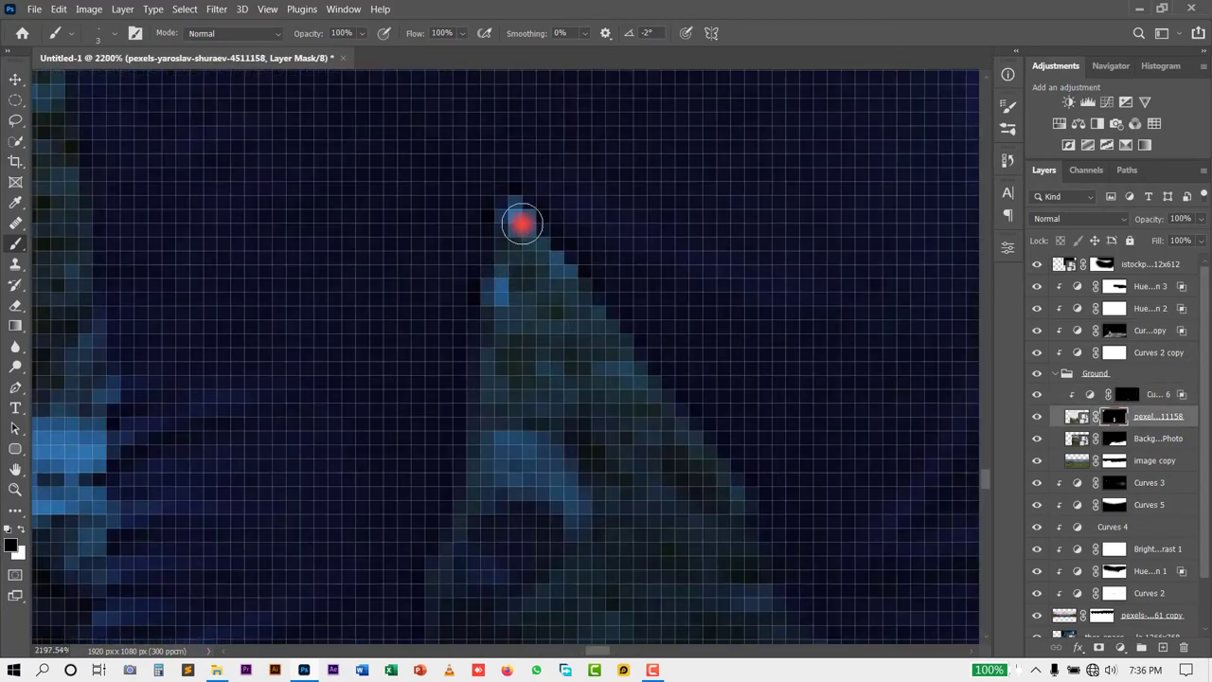
scroll(502, 597, "down", 3)
scroll(616, 397, "down", 2)
scroll(616, 397, "up", 2)
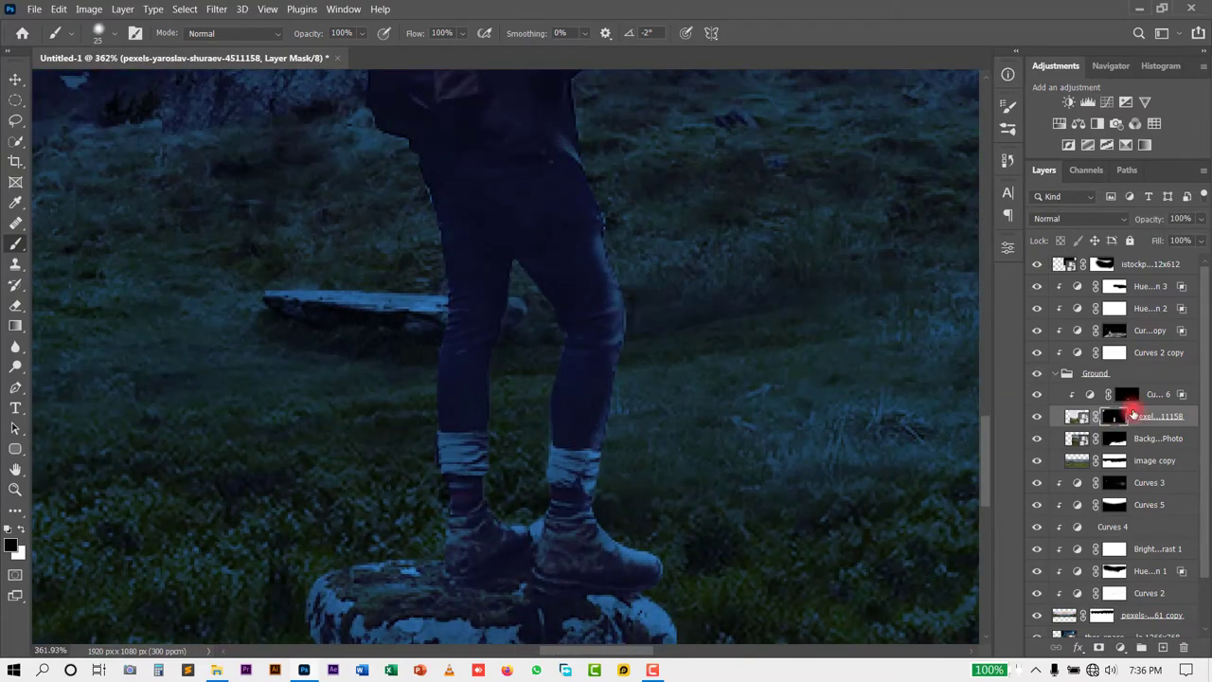
View the hiker mask on its own, then return to the Curves 6 mask
left_click(1123, 394)
scroll(459, 382, "up", 2)
key("alt+bracketleft")
key("alt+backslash")
scroll(471, 532, "down", 2)
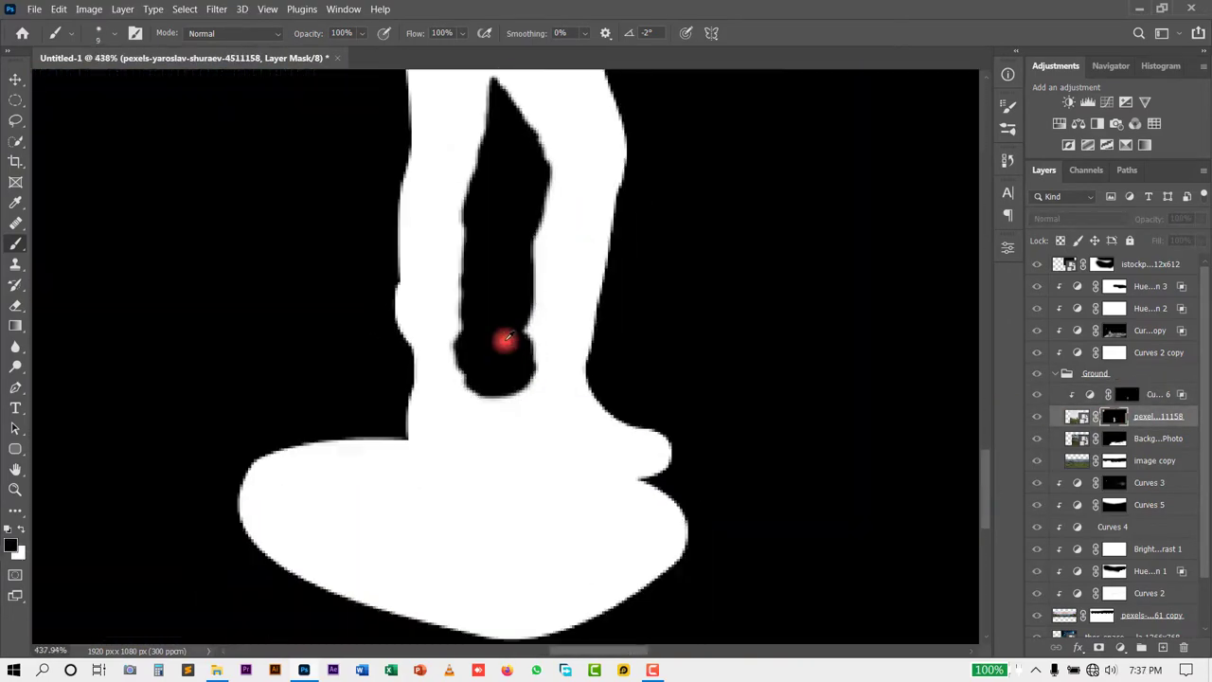
scroll(579, 388, "up", 1)
key("alt+bracketright")
key("alt+backslash")
scroll(528, 333, "up", 2)
scroll(517, 416, "down", 1)
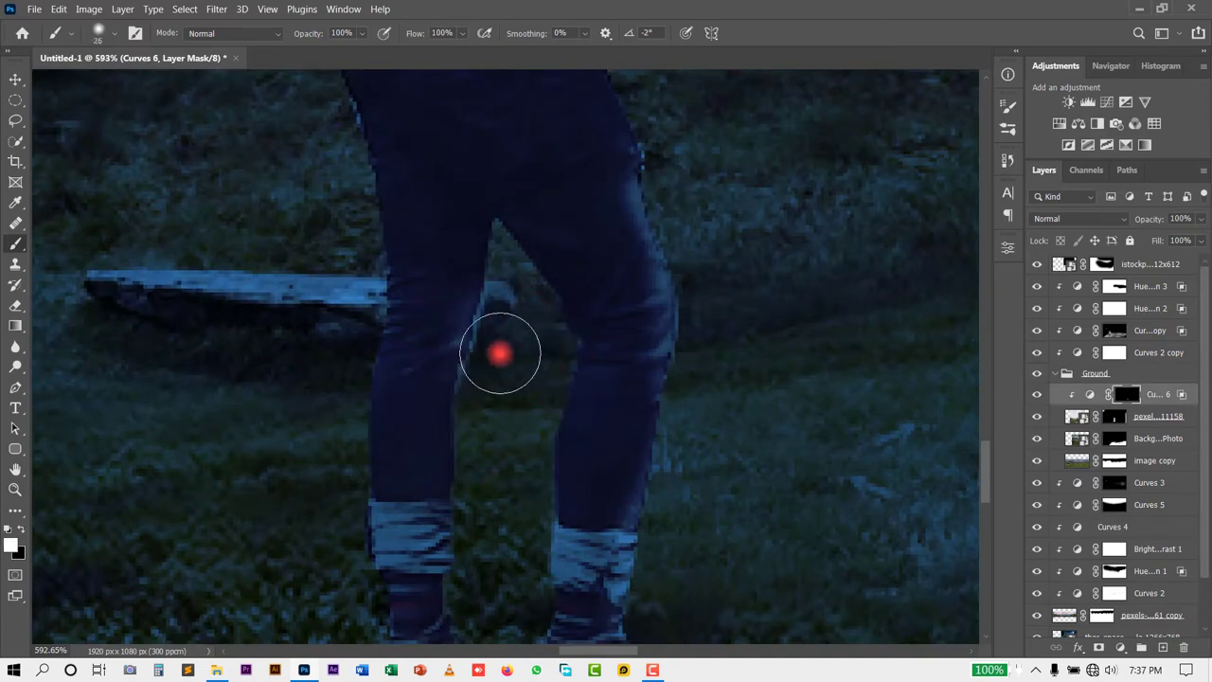
scroll(493, 403, "down", 2)
scroll(506, 441, "up", 1)
scroll(553, 471, "down", 2)
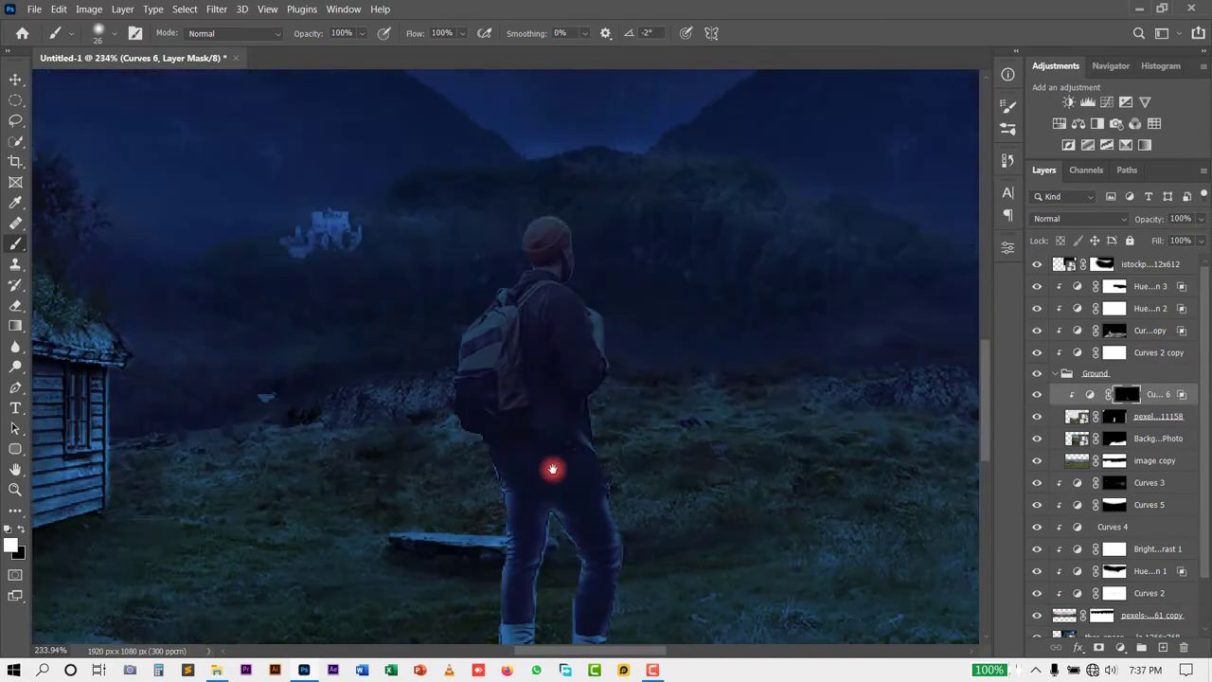
scroll(404, 224, "up", 3)
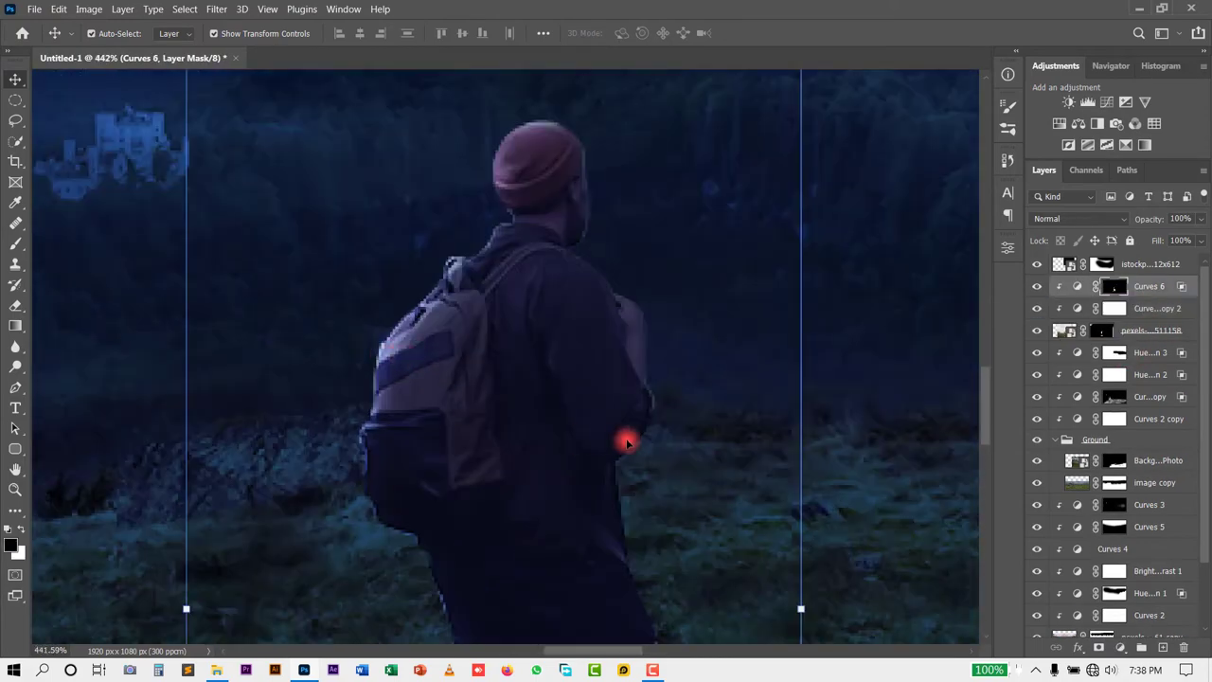
Paint light back onto the hiker's sleeve edge on the Curves 6 mask
scroll(422, 387, "down", 1)
scroll(514, 325, "up", 2)
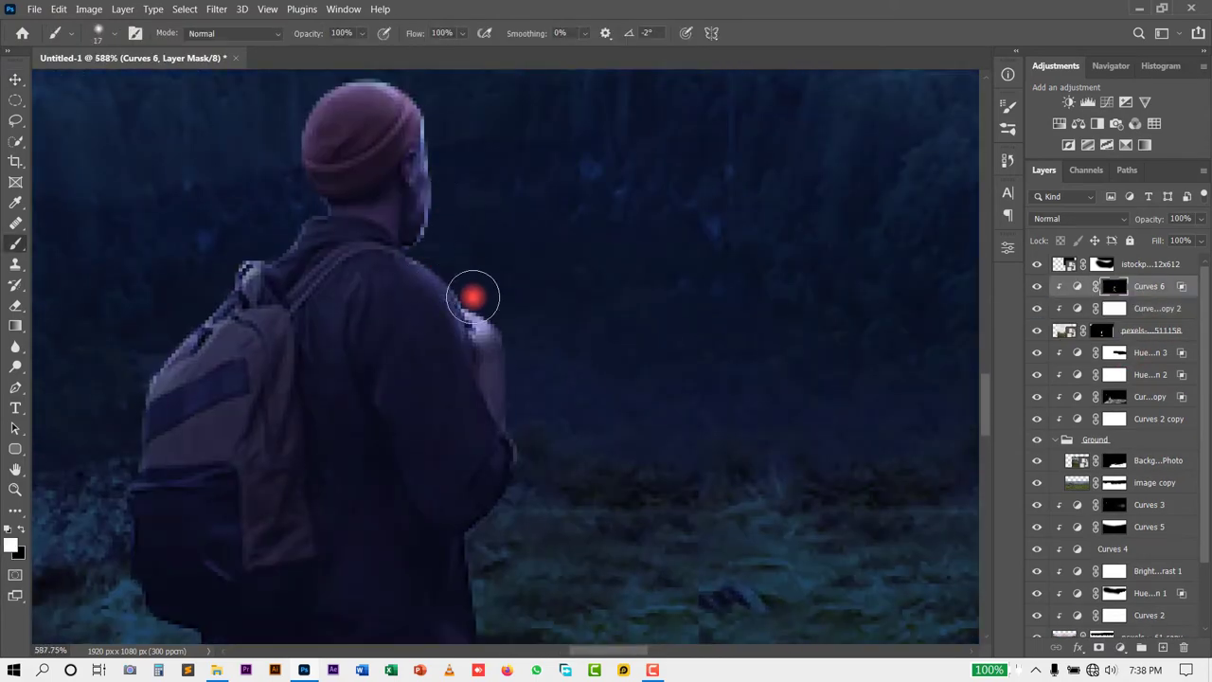
left_click_drag(472, 297, 512, 409)
scroll(468, 273, "down", 3)
scroll(479, 317, "down", 2)
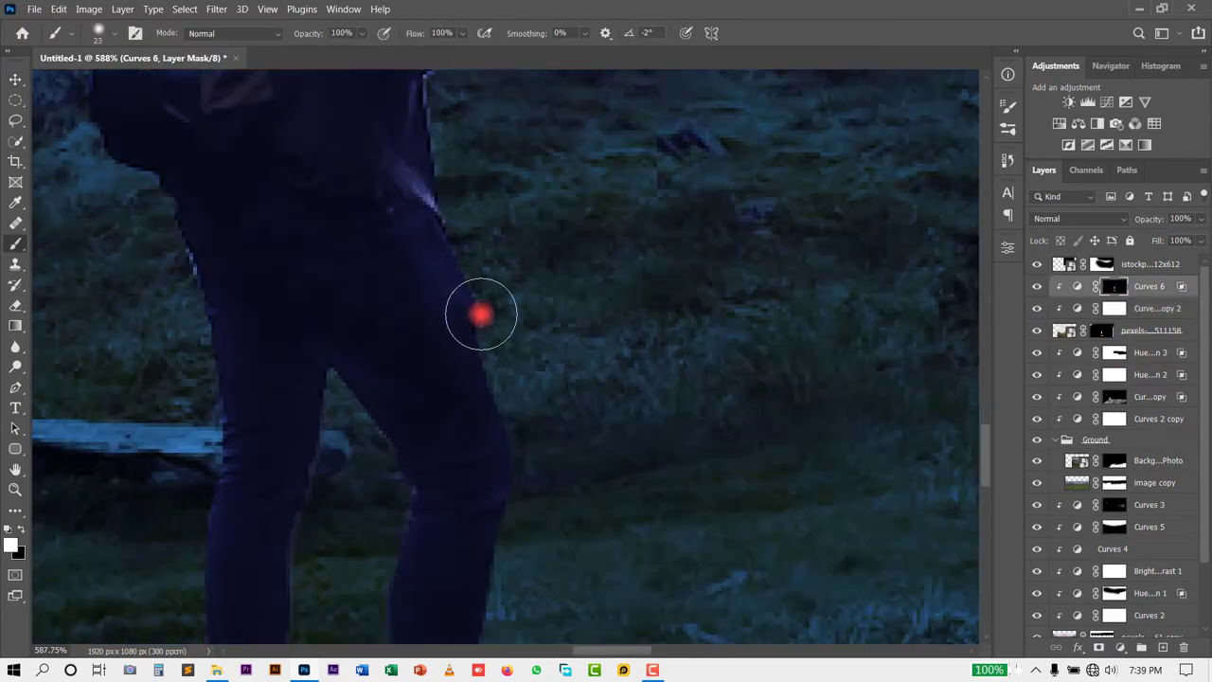
Reopen the Curves 6 settings and check the copied curves layer's mask
double_click(1078, 286)
scroll(975, 336, "down", 5)
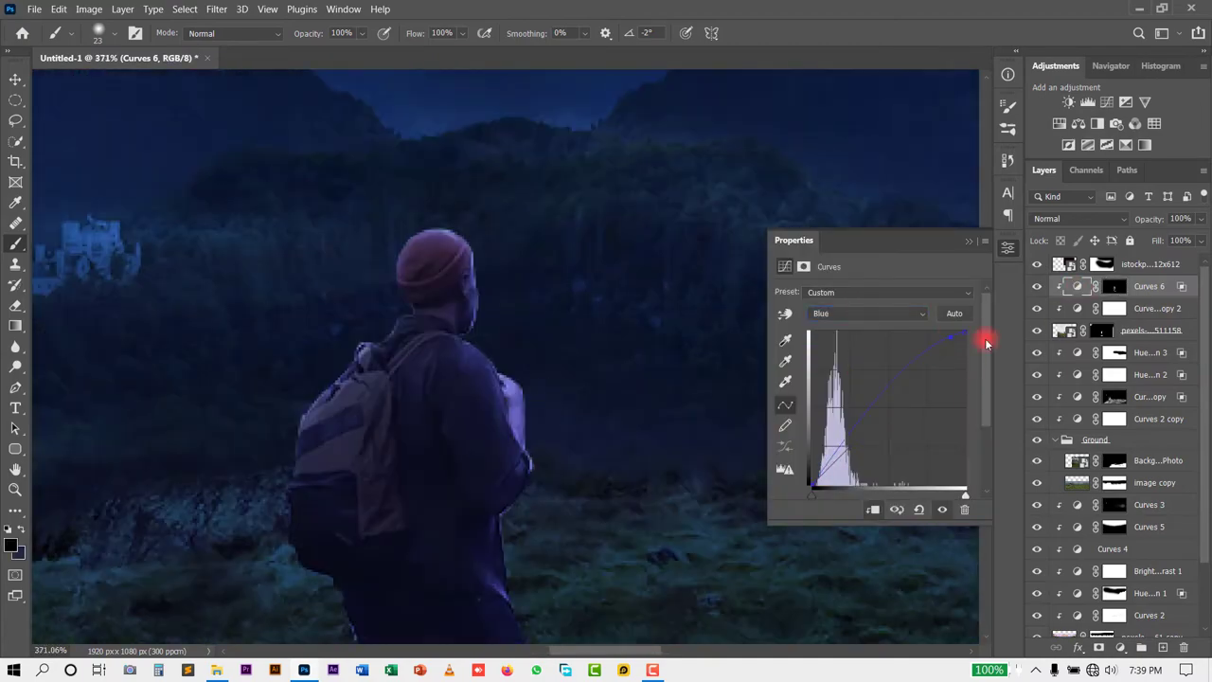
left_click(1076, 313)
double_click(1077, 286)
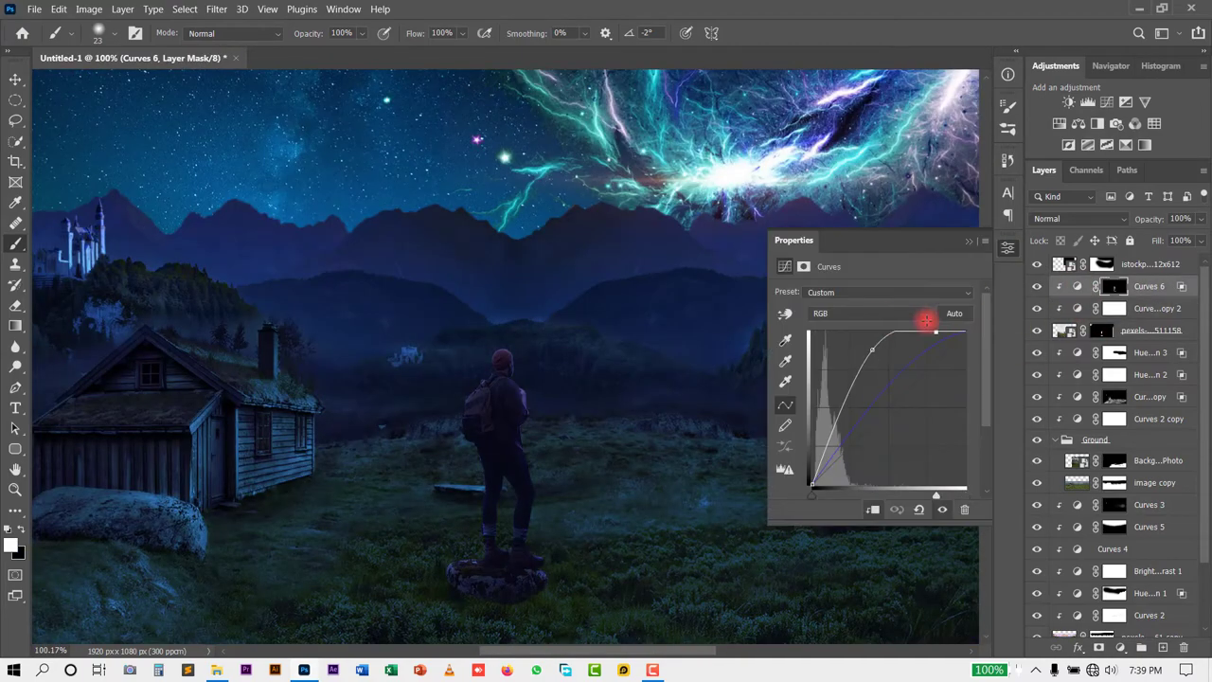
double_click(1066, 471)
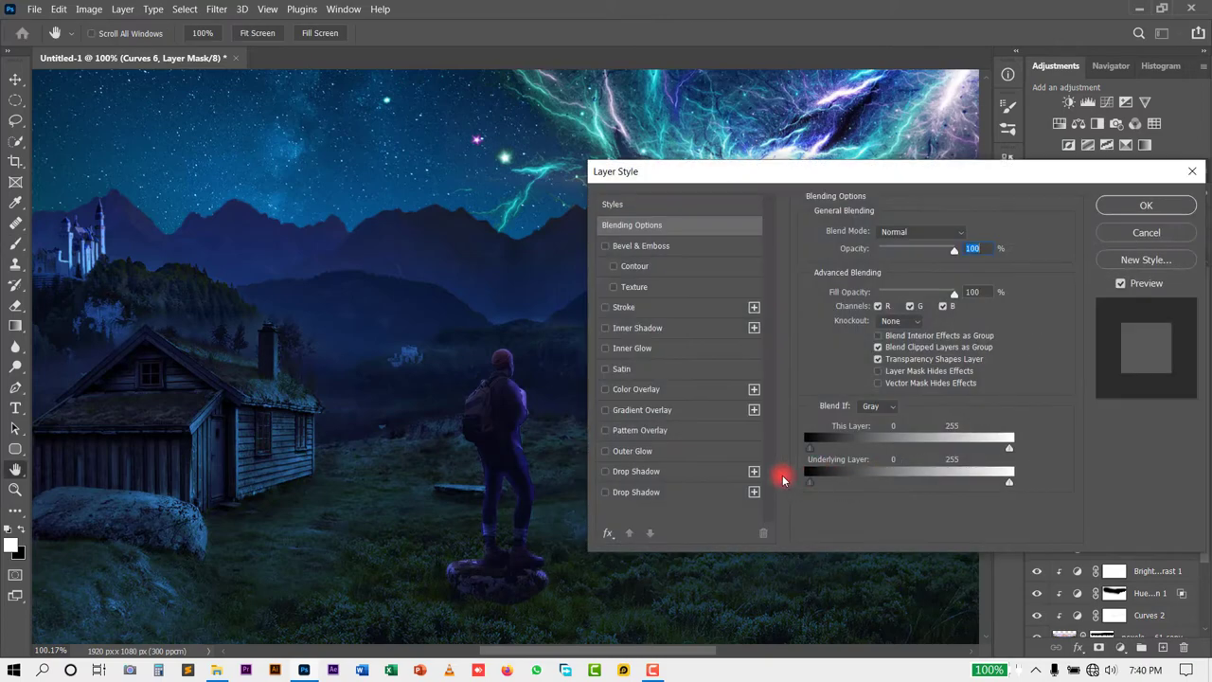
key("Escape")
scroll(532, 422, "up", 5)
scroll(424, 464, "down", 5)
Switch to a smaller white brush and delete the hiker's extra Curves adjustments
key("bracketleft")
scroll(625, 406, "down", 3)
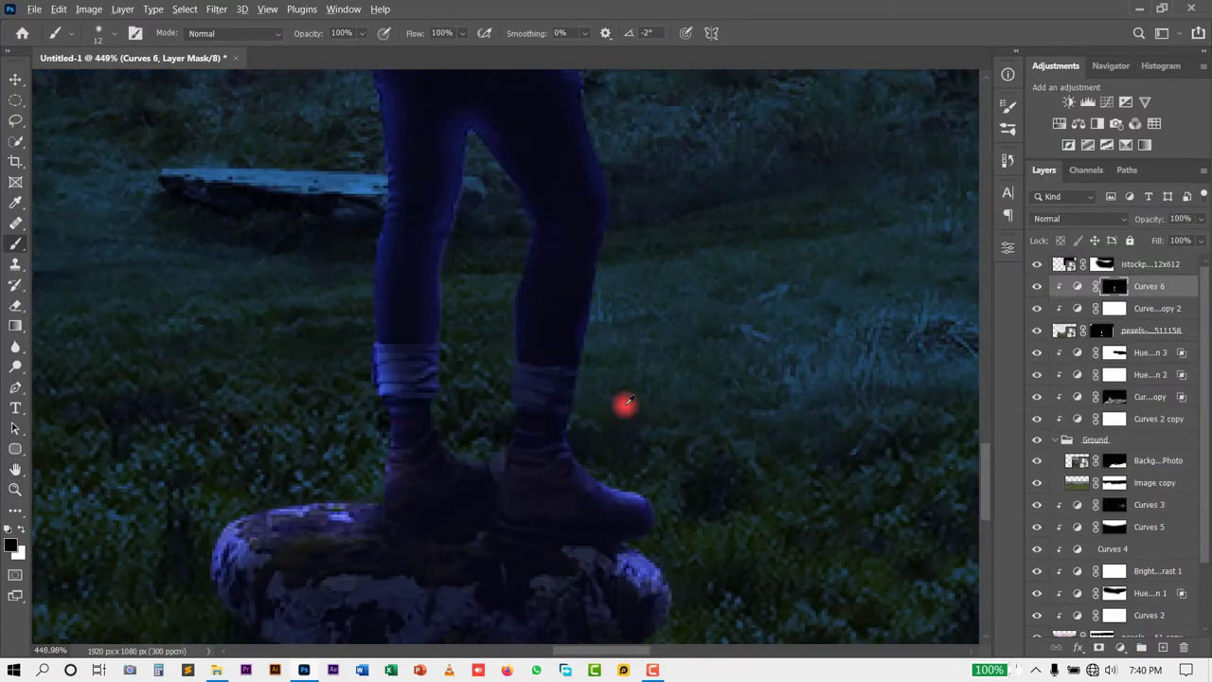
scroll(366, 498, "up", 2)
key("x")
scroll(575, 427, "down", 3)
scroll(484, 427, "up", 5)
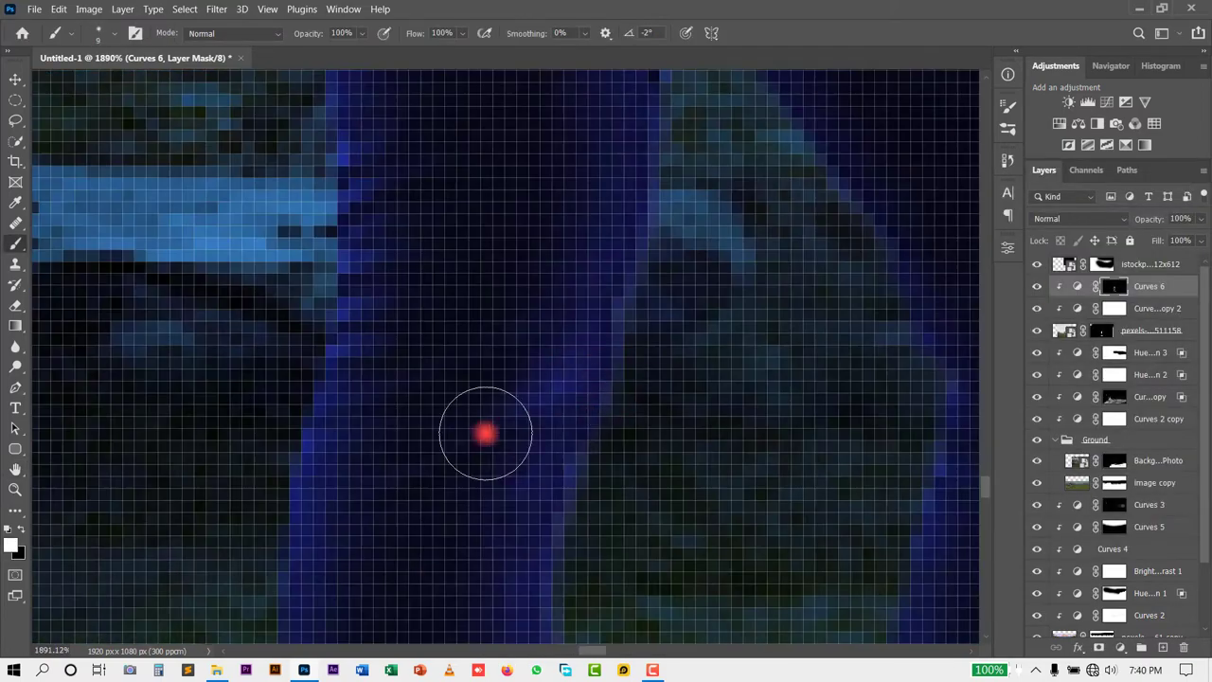
key("ctrl+0")
left_click(1135, 330)
Add a new Curves adjustment for the hiker and switch it to the Green channel
left_click(1106, 101)
left_click(867, 313)
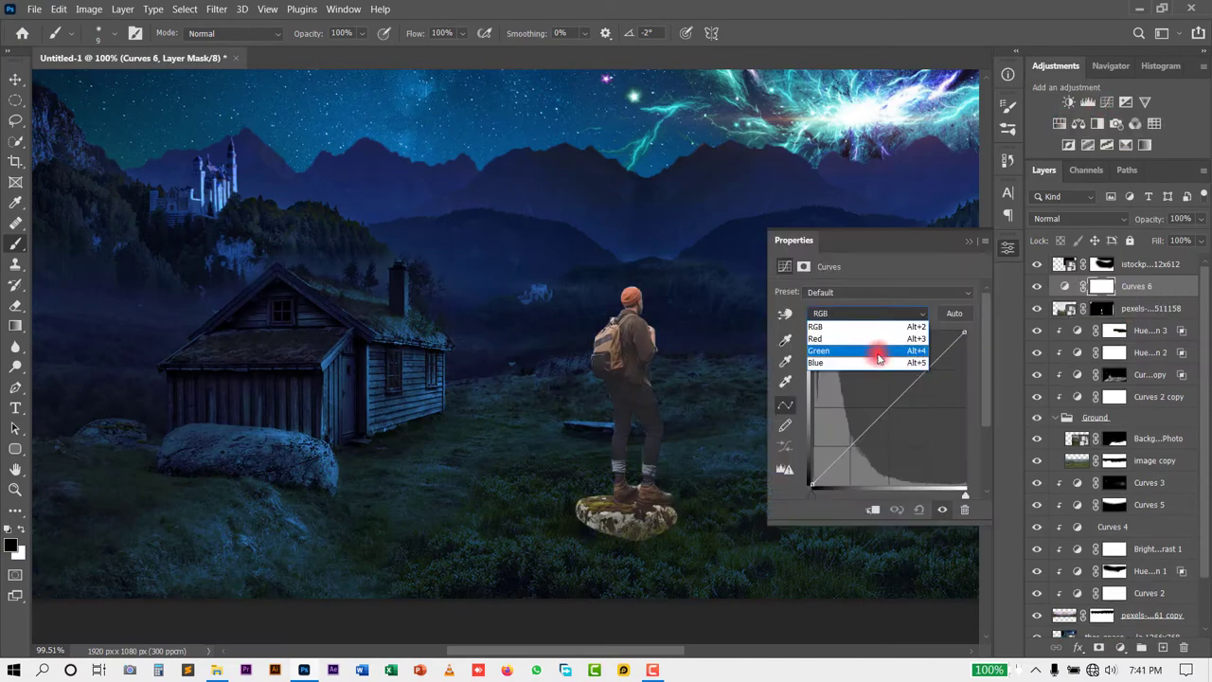
left_click(880, 346)
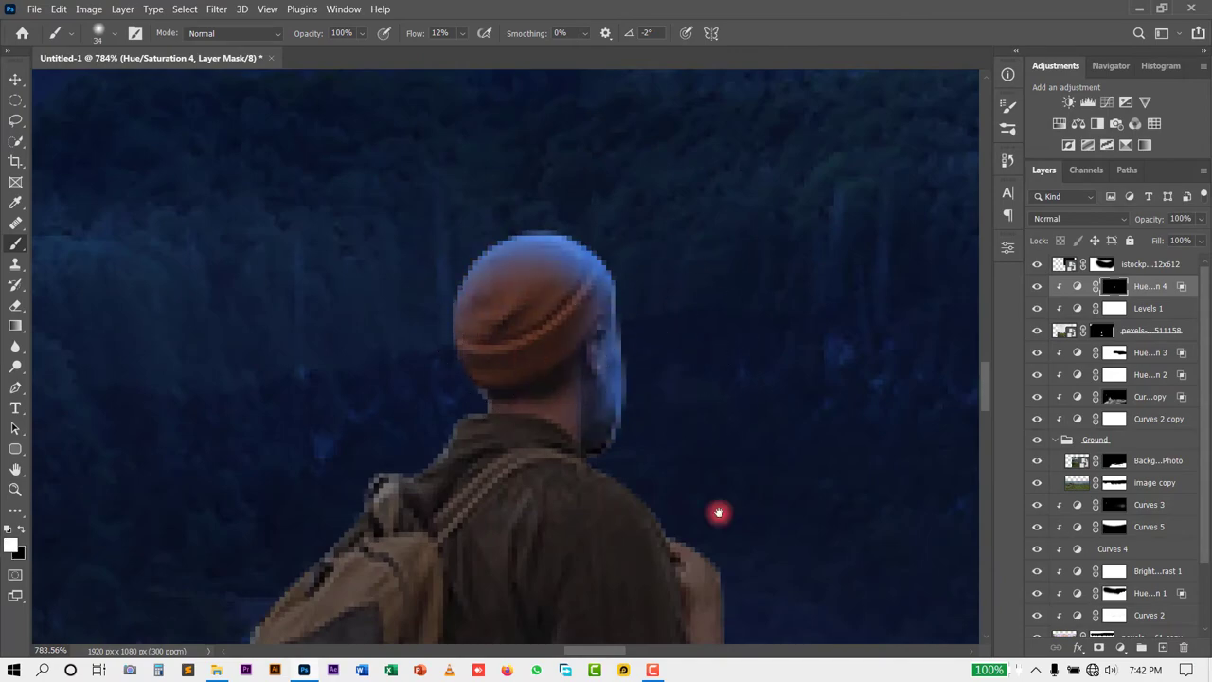
scroll(719, 512, "down", 5)
scroll(600, 257, "down", 5)
scroll(555, 224, "down", 5)
scroll(631, 501, "down", 3)
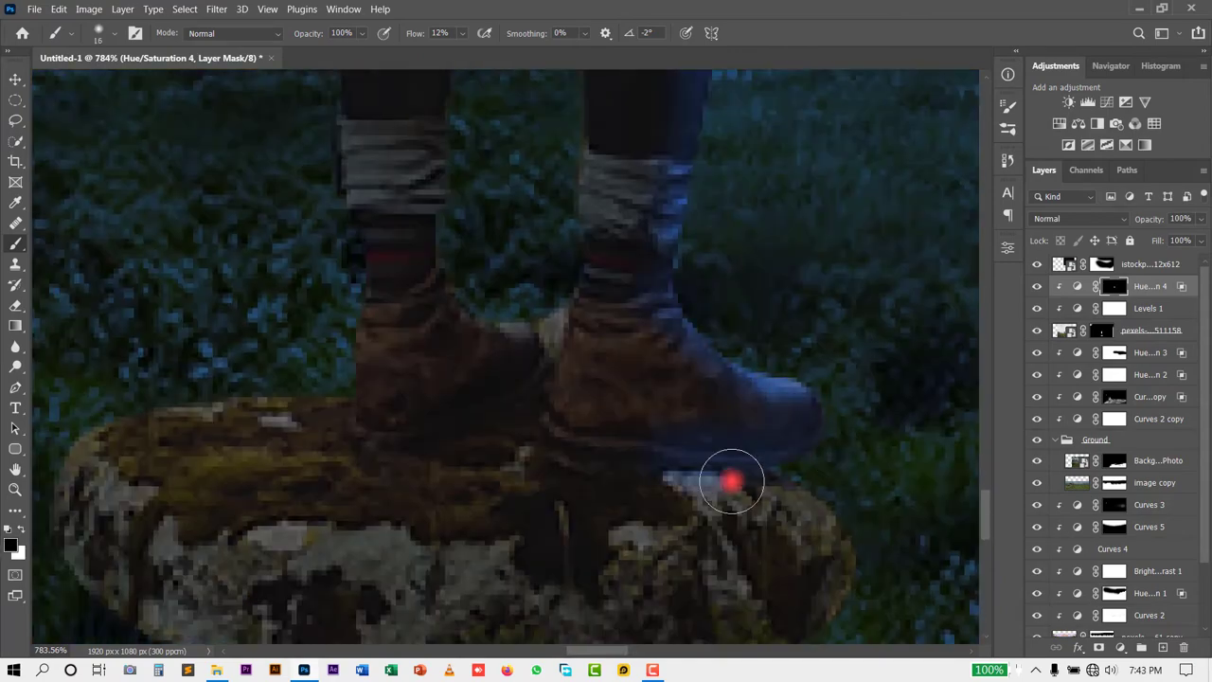
Paint white on the Hue/Saturation 4 mask to add blue rim light to the hiker
key("x")
scroll(549, 227, "up", 5)
scroll(531, 181, "up", 5)
scroll(616, 193, "up", 5)
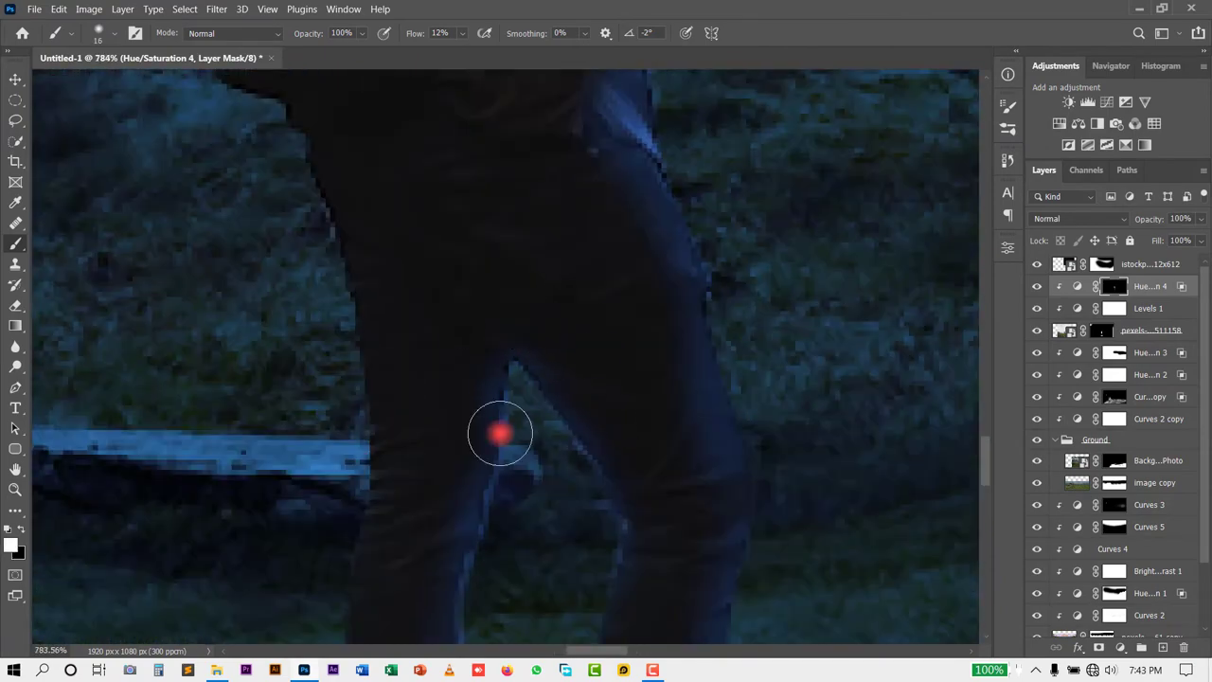
scroll(500, 434, "down", 3)
scroll(392, 243, "down", 2)
scroll(392, 243, "down", 2)
scroll(433, 581, "up", 3)
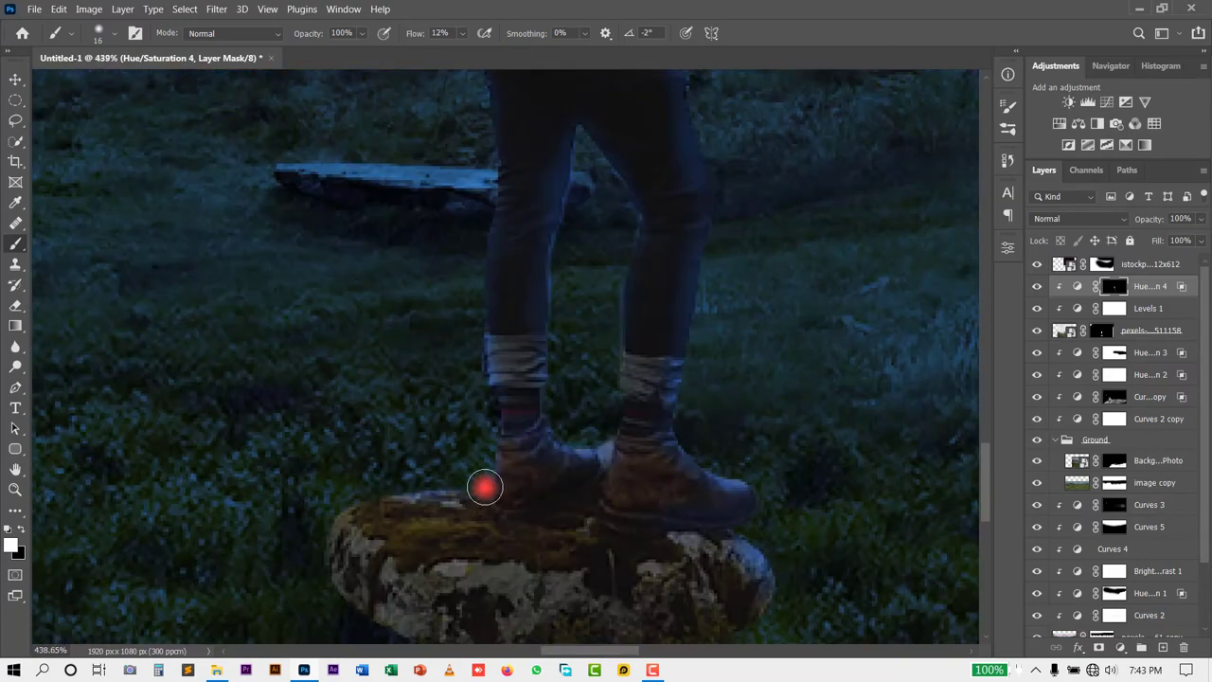
scroll(568, 502, "down", 4)
Try a clipped Hue/Saturation tint shifting the hiker toward darker blue, then delete it
key("ctrl+u")
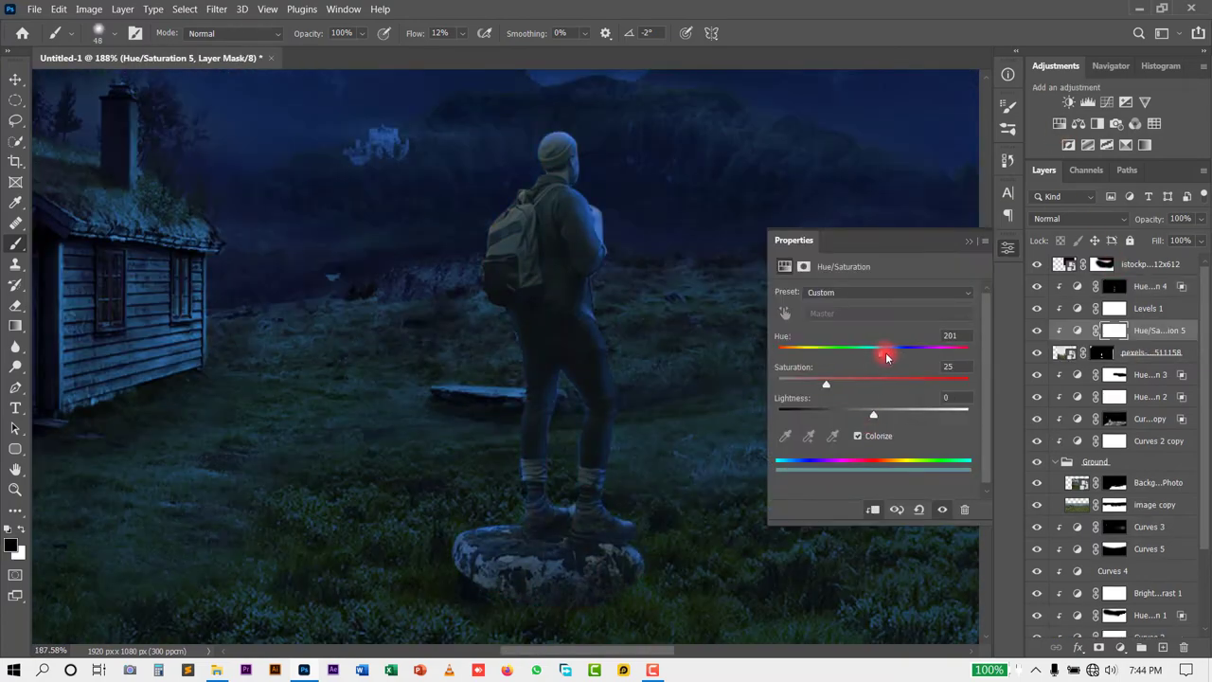
left_click_drag(886, 357, 889, 352)
left_click_drag(873, 414, 862, 414)
key("Delete")
Add a Curves adjustment clipped to the hiker, lowering blue highlights and green midtones
key("ctrl+m")
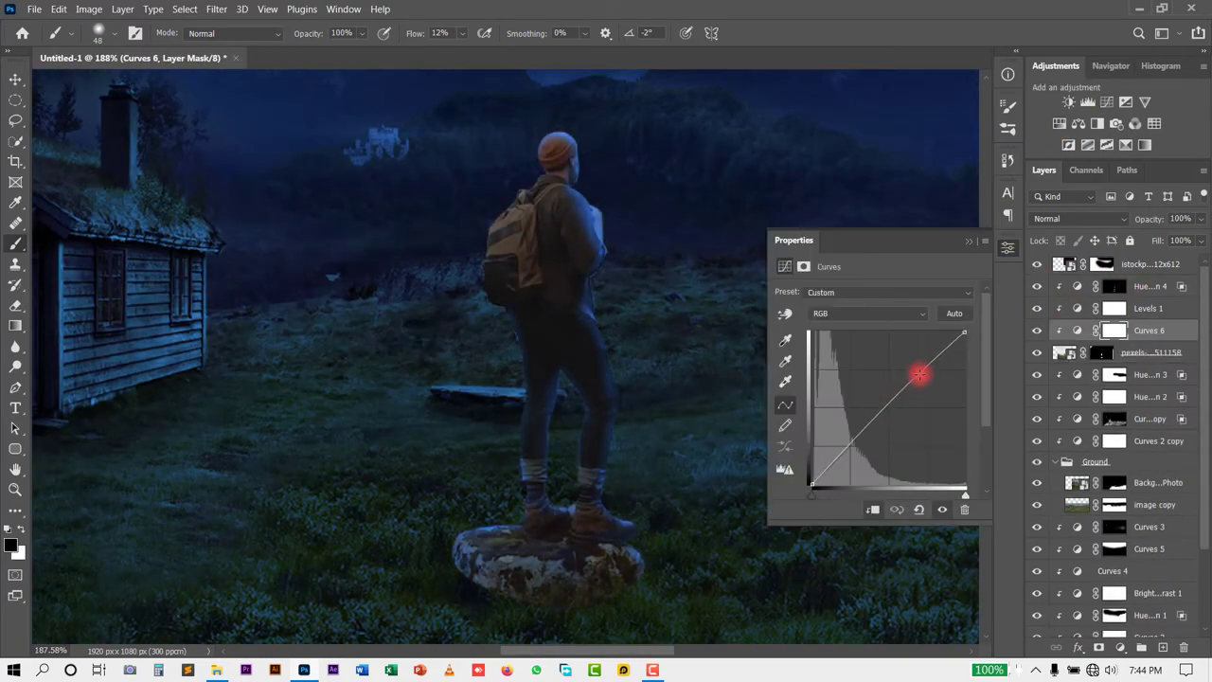
key("alt+4")
key("alt+5")
mouse_move(965, 331)
left_mouse_down()
mouse_move(987, 390)
mouse_move(929, 381)
left_mouse_up()
key("alt+4")
left_click(850, 442)
left_click(968, 241)
Select the pexels hiker photo's layer mask for blending the rock
scroll(557, 412, "up", 5)
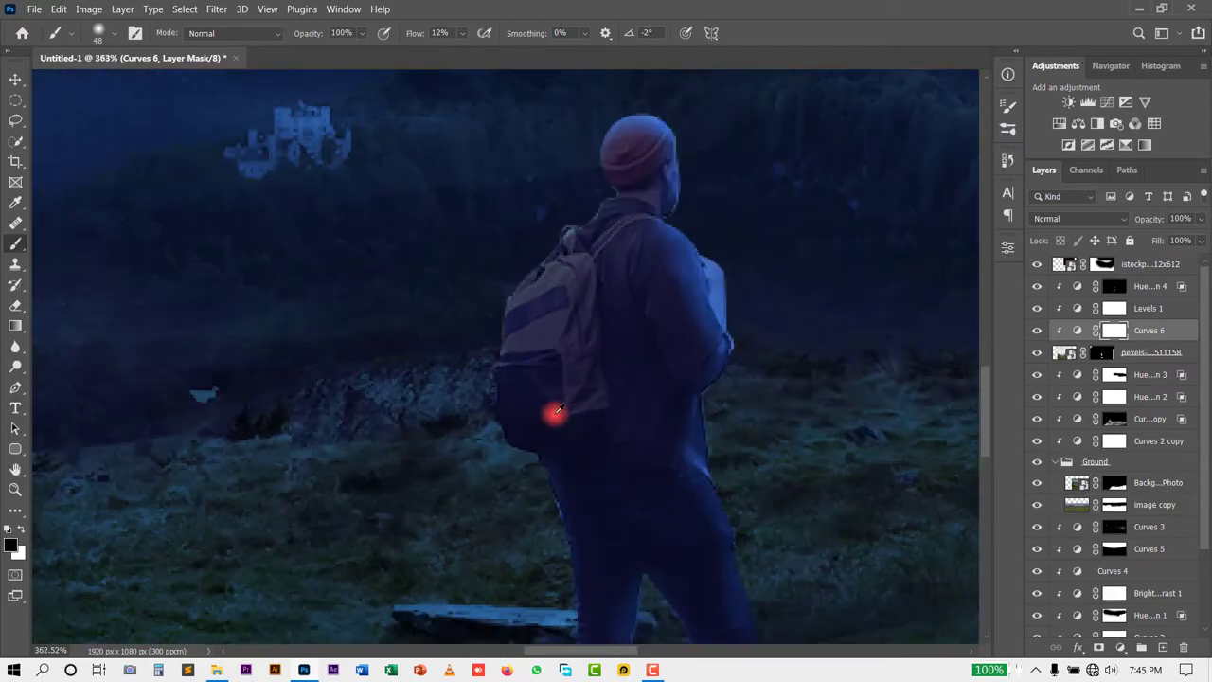
scroll(504, 241, "down", 5)
scroll(479, 401, "up", 3)
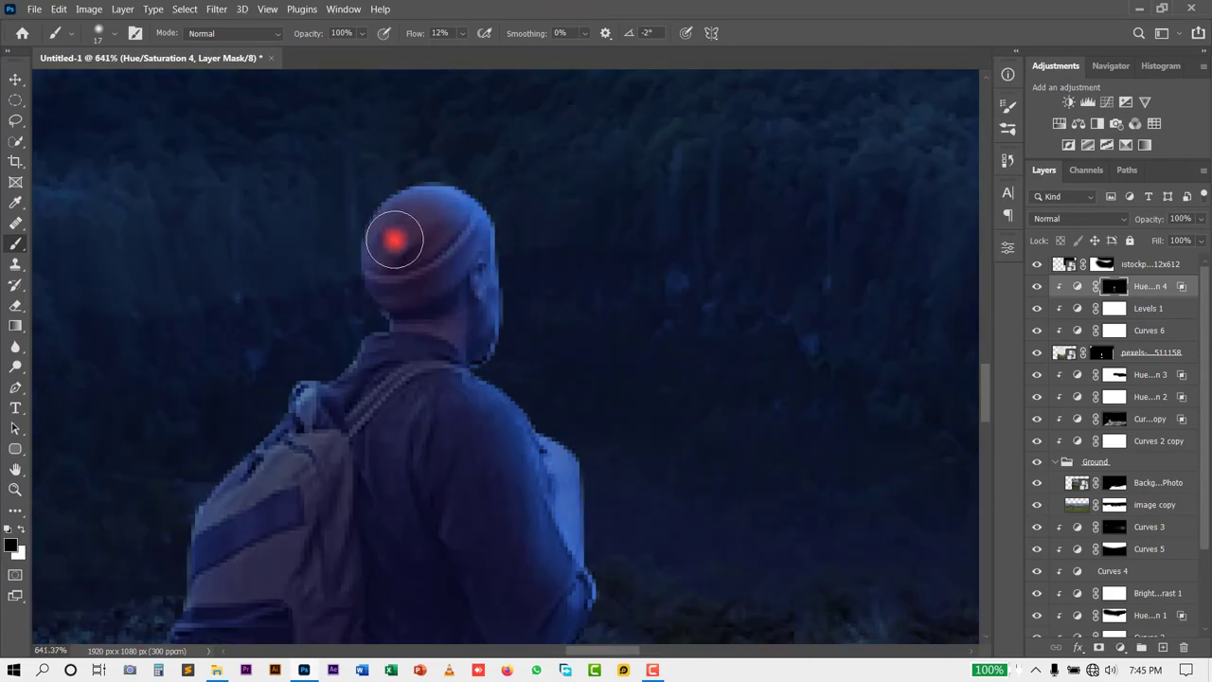
scroll(616, 436, "down", 5)
left_click(1101, 353)
scroll(502, 483, "up", 5)
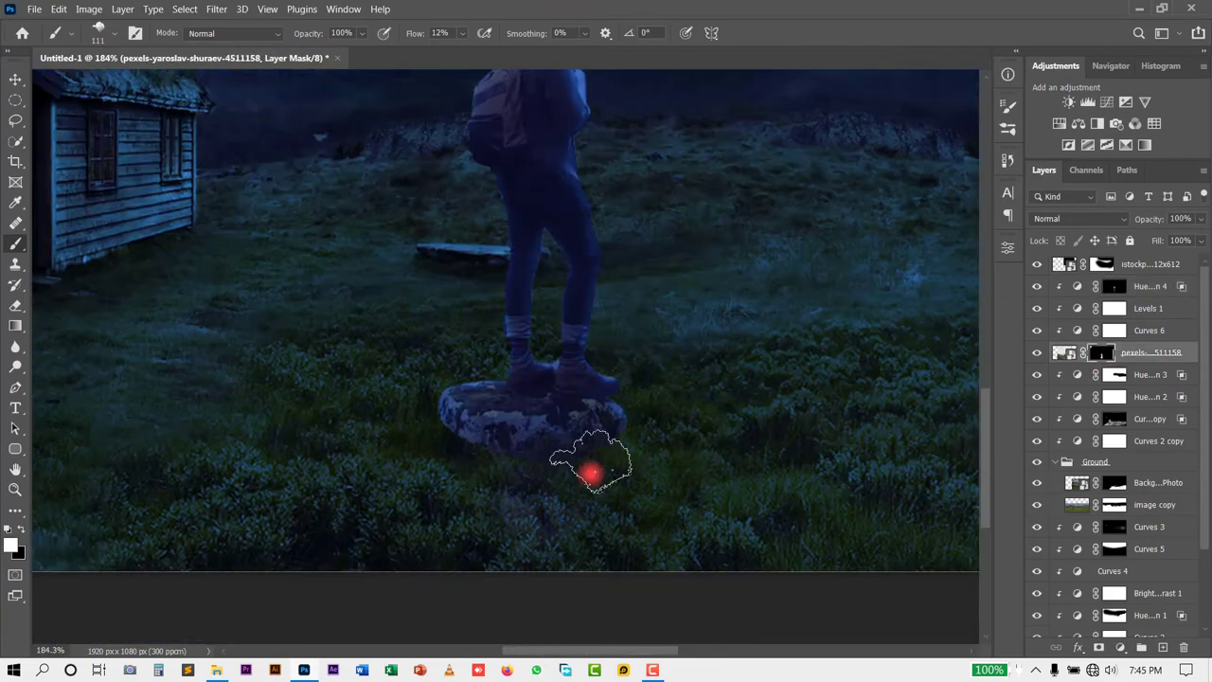
scroll(573, 472, "down", 3)
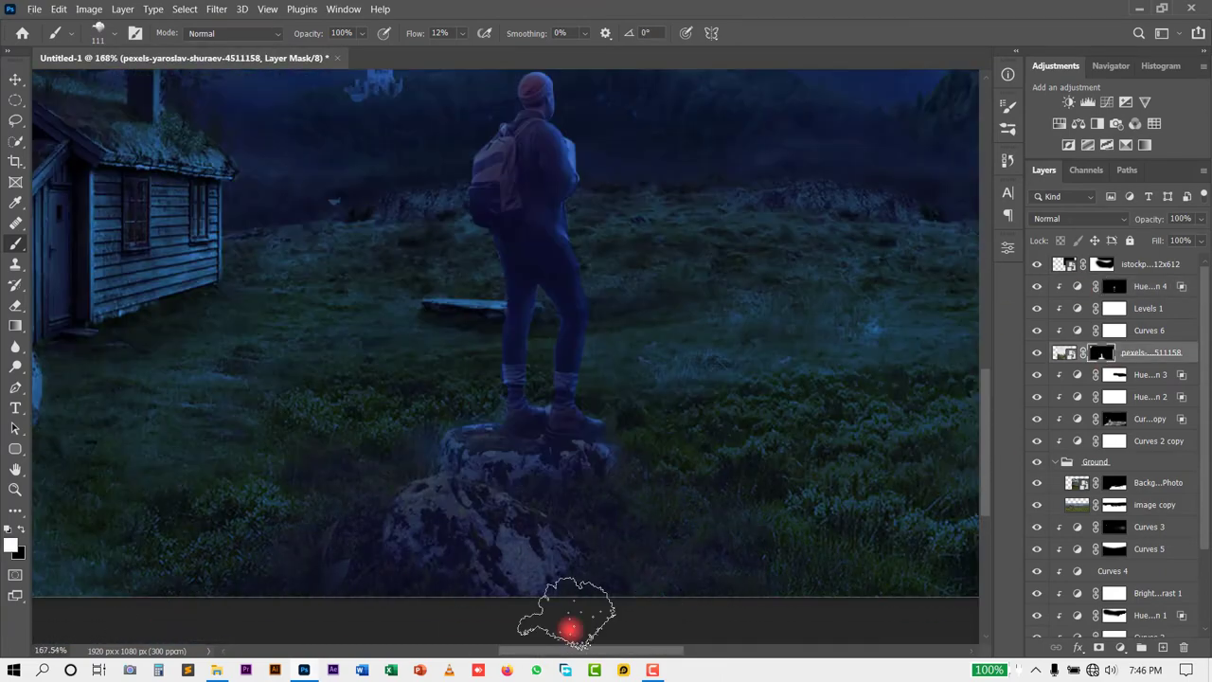
Paint white on the pexels layer mask around the rock to blend it into the grass
scroll(588, 427, "up", 3)
scroll(725, 505, "down", 3)
scroll(293, 503, "down", 2)
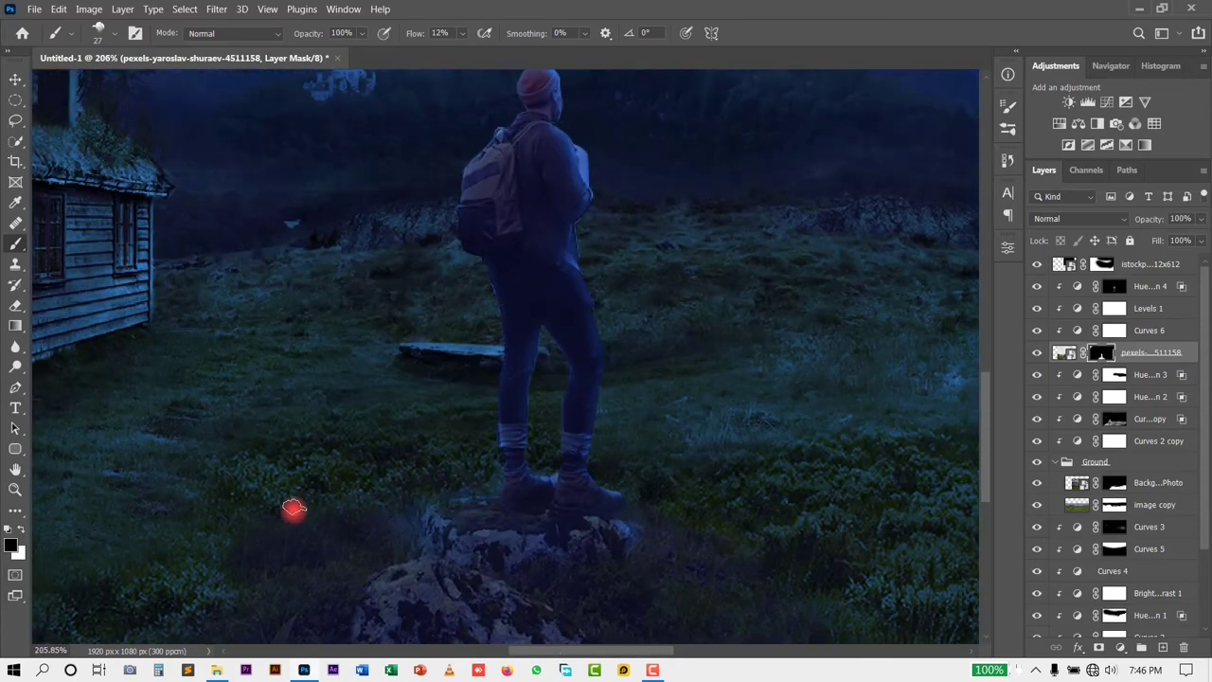
scroll(587, 485, "up", 5)
key("x")
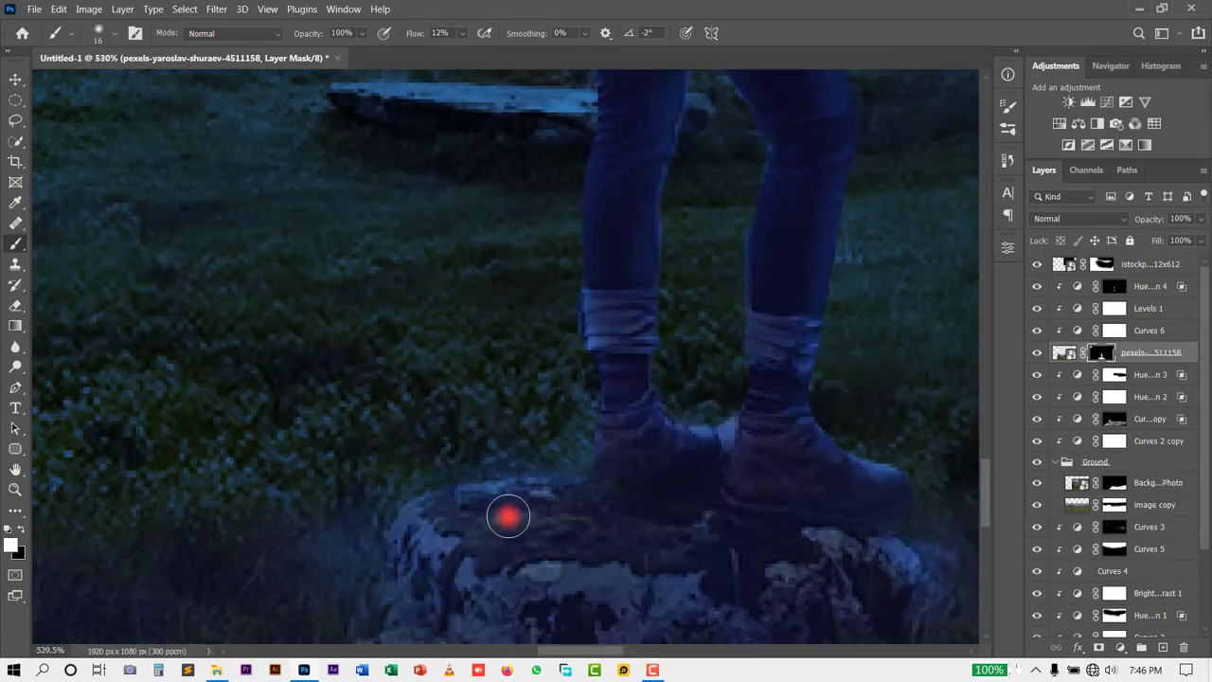
scroll(508, 516, "down", 5)
left_click(530, 587, "ctrl")
scroll(569, 601, "up", 3)
scroll(460, 563, "down", 4)
In Curves 6, pull the green highlights down and reshape the blue curve
key("v")
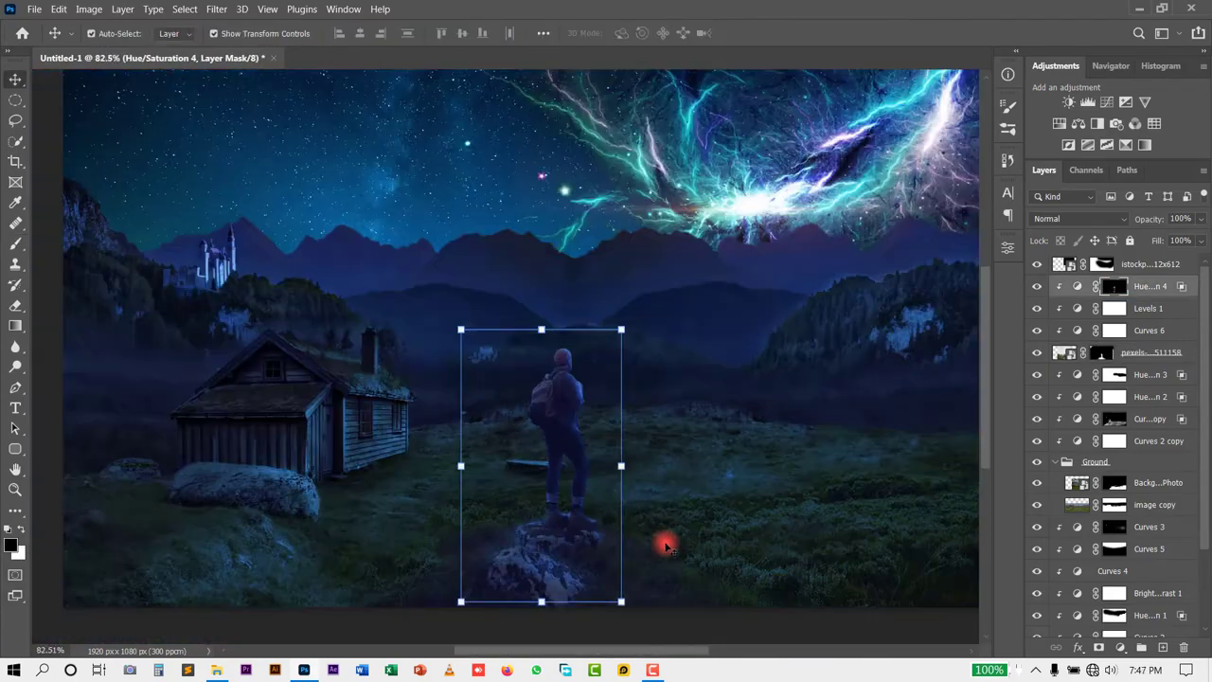
double_click(1115, 329)
left_click(864, 351)
left_click_drag(964, 332, 949, 331)
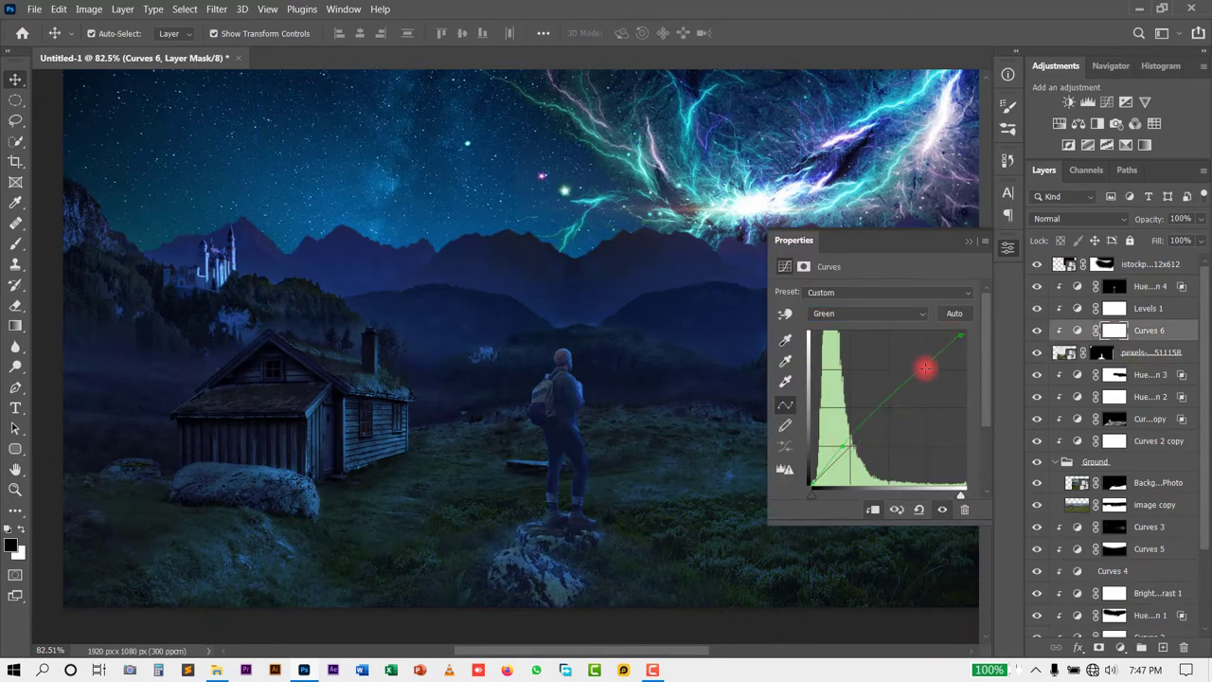
left_click(876, 362)
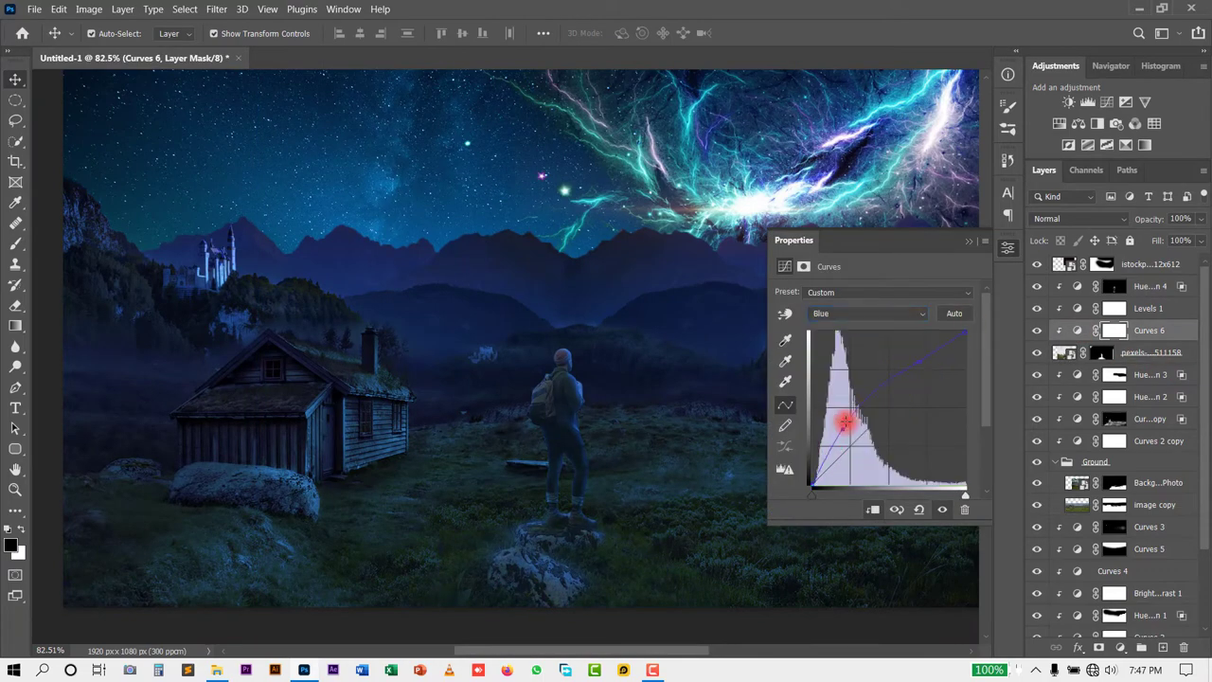
left_click_drag(900, 385, 966, 347)
Duplicate Curves 3 higher up and raise the top point of its green curve
left_click(263, 568)
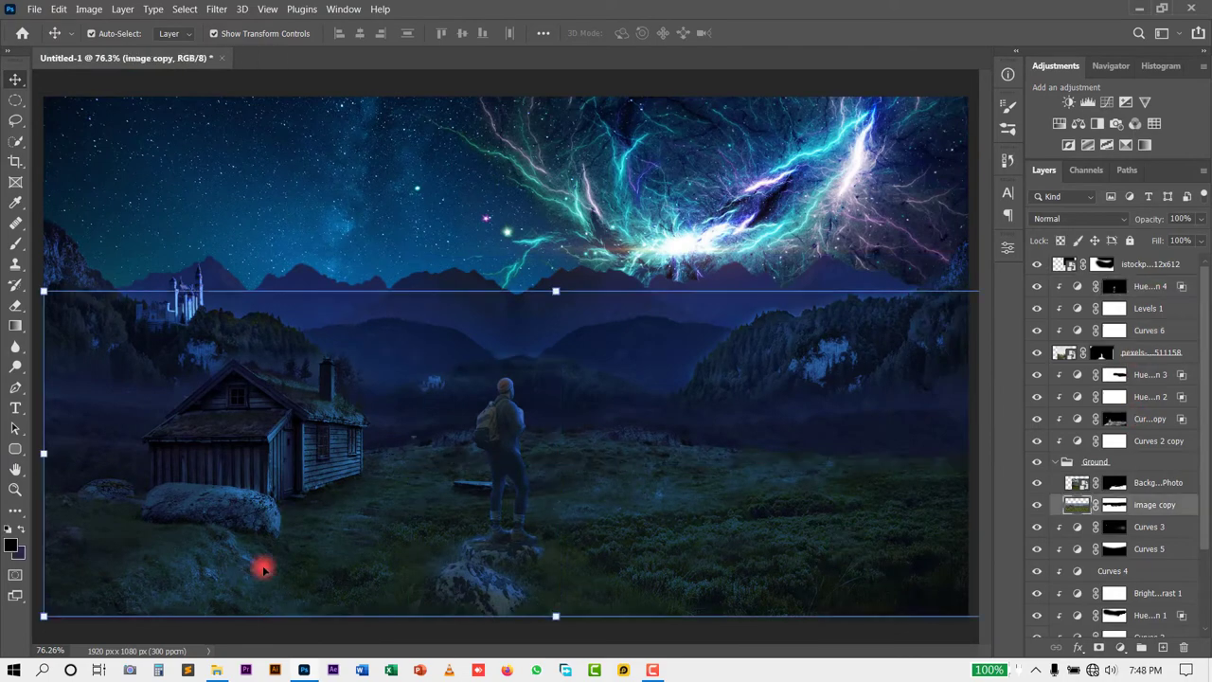
mouse_move(1144, 419)
left_mouse_down()
mouse_move(1142, 279)
mouse_move(1136, 312)
left_mouse_up()
key("b")
scroll(777, 338, "up", 3)
double_click(1113, 308)
left_click_drag(901, 328, 960, 350)
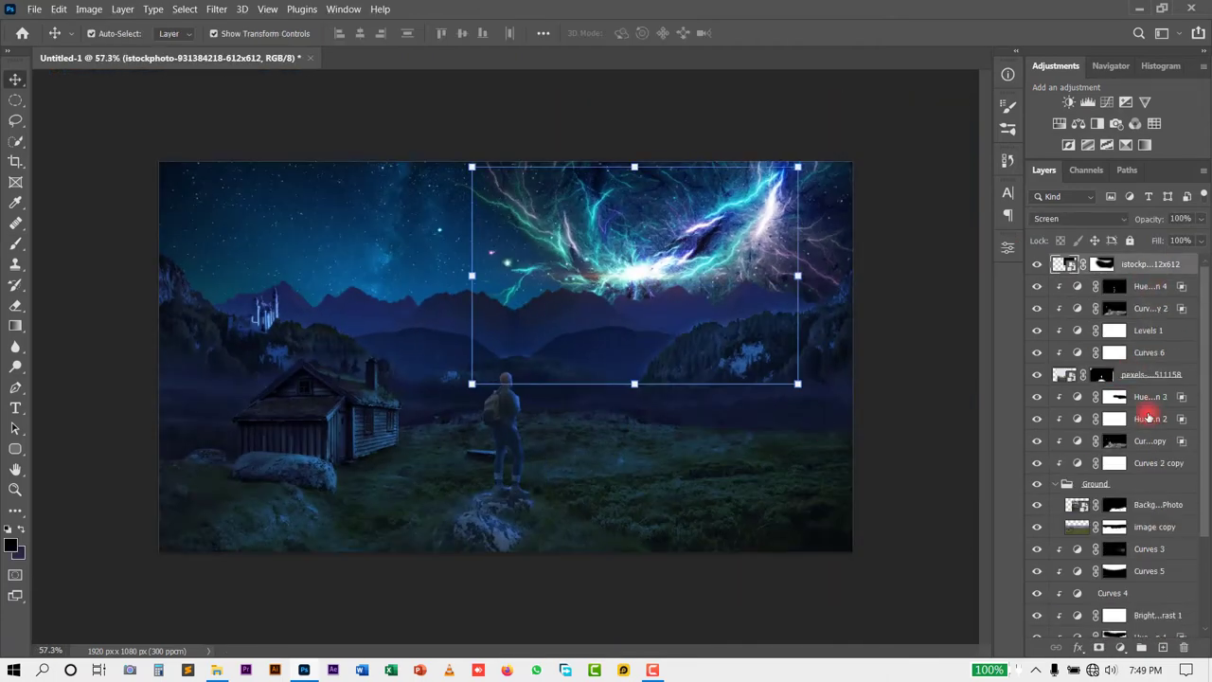
Create Layer 2 and paint soft white light beside the boulder near the cabin
key("ctrl+shift+alt+n")
key("b")
scroll(487, 528, "up", 2)
scroll(527, 468, "up", 5)
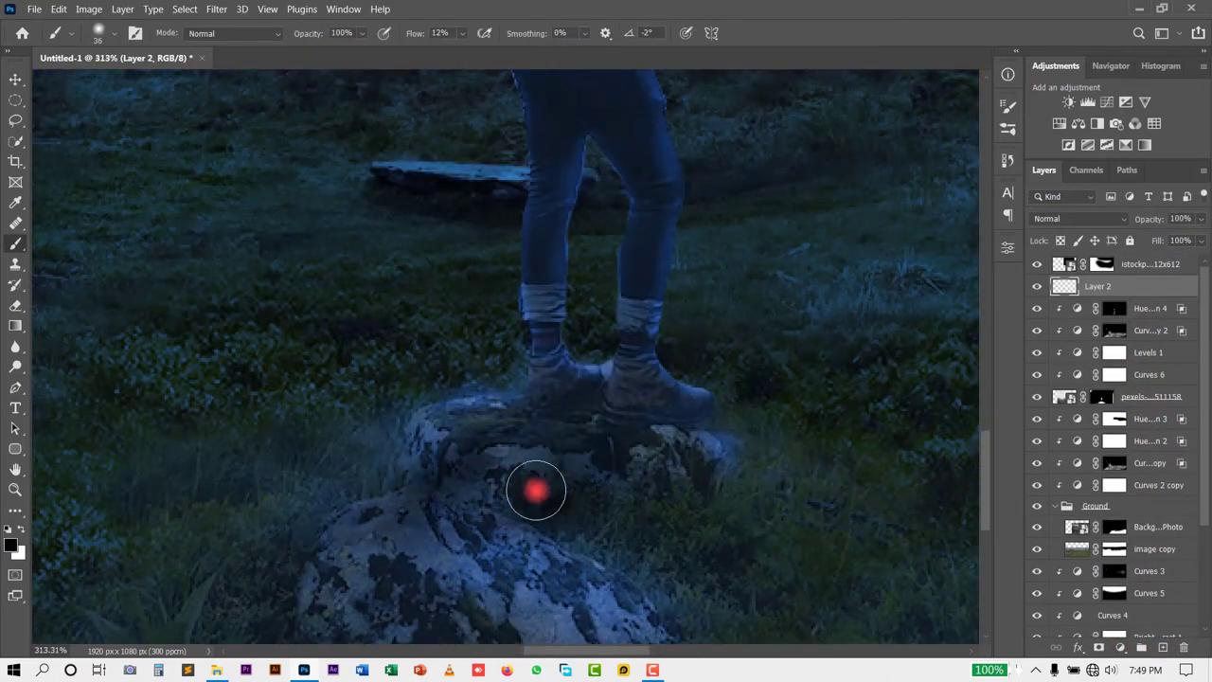
scroll(536, 489, "down", 3)
key("x")
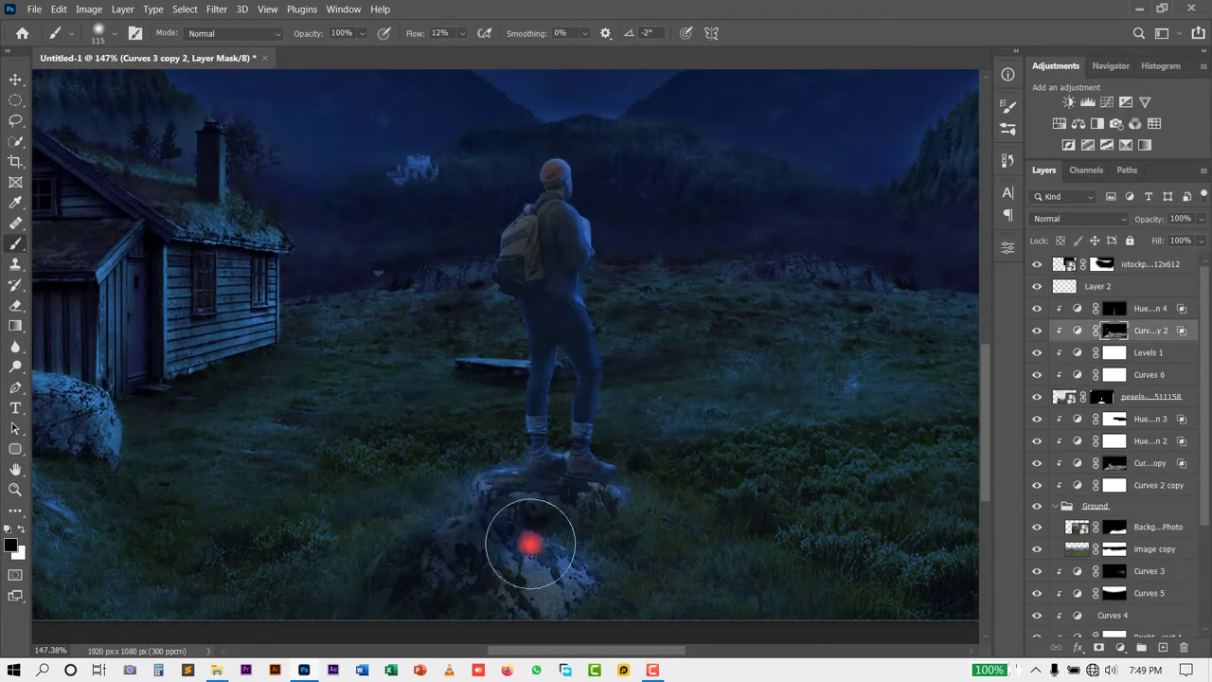
scroll(813, 484, "up", 2)
left_click(1098, 286)
left_click_drag(411, 514, 489, 590)
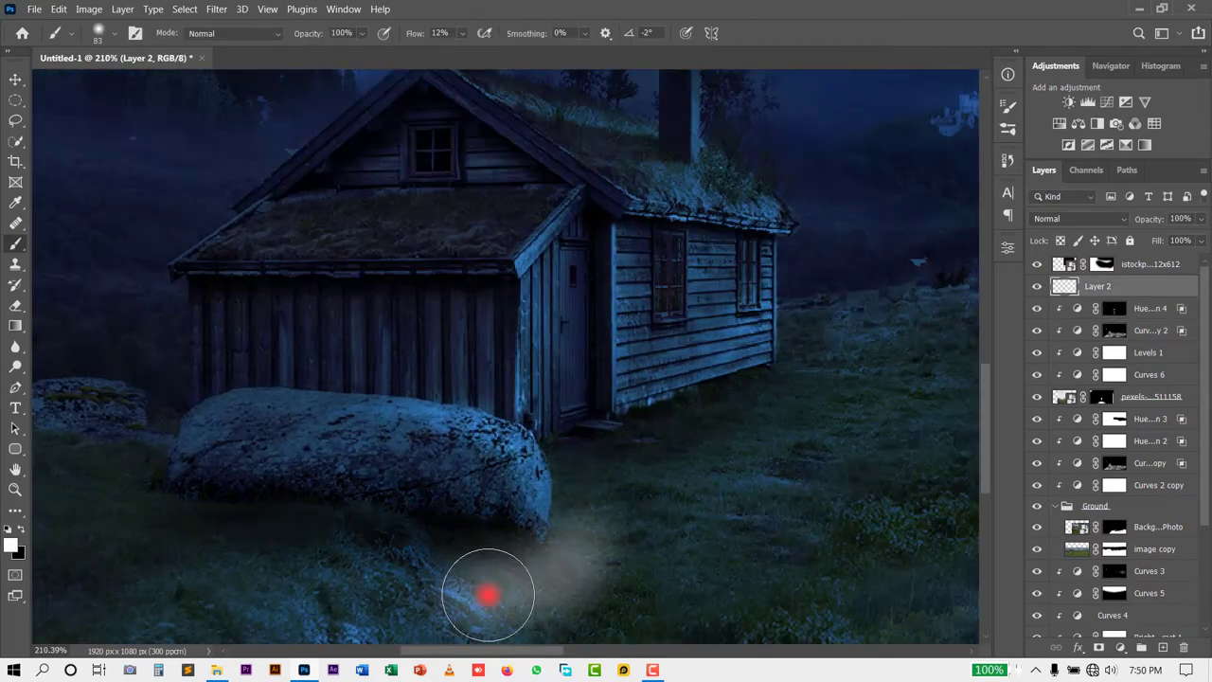
Refine the Curves 3 copy mask with the brush and review the whole composite
key("e")
scroll(66, 592, "down", 2)
left_click(1114, 462)
key("b")
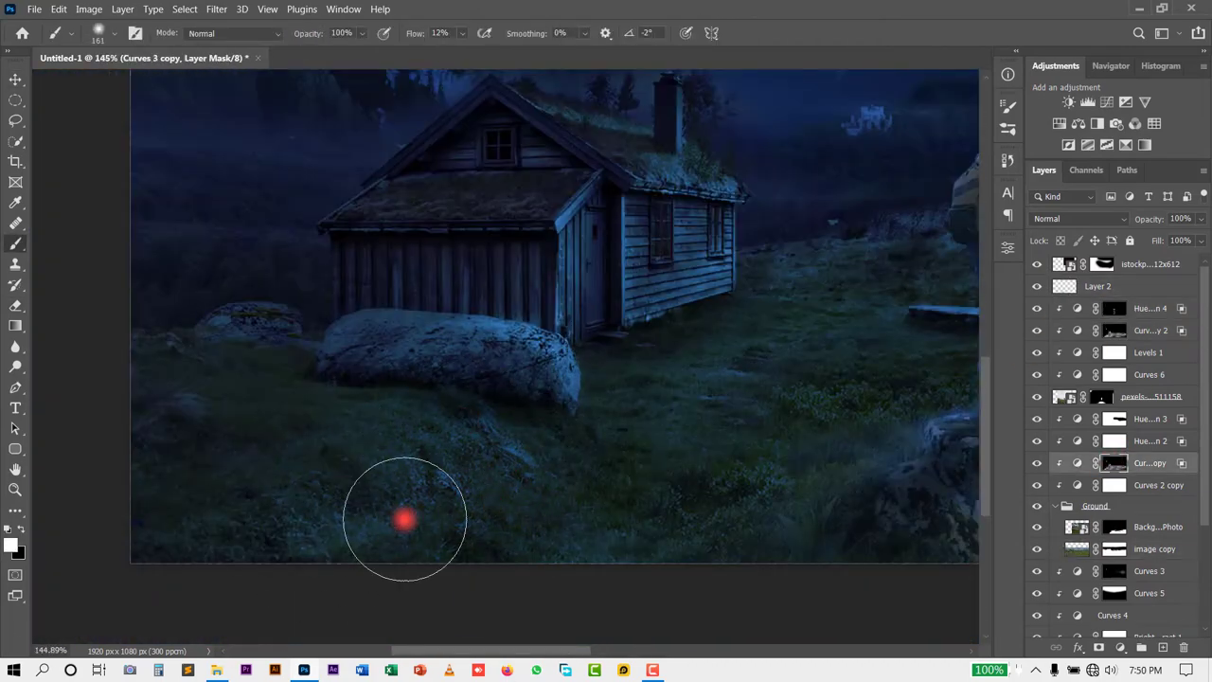
scroll(560, 474, "down", 3)
scroll(401, 401, "up", 5)
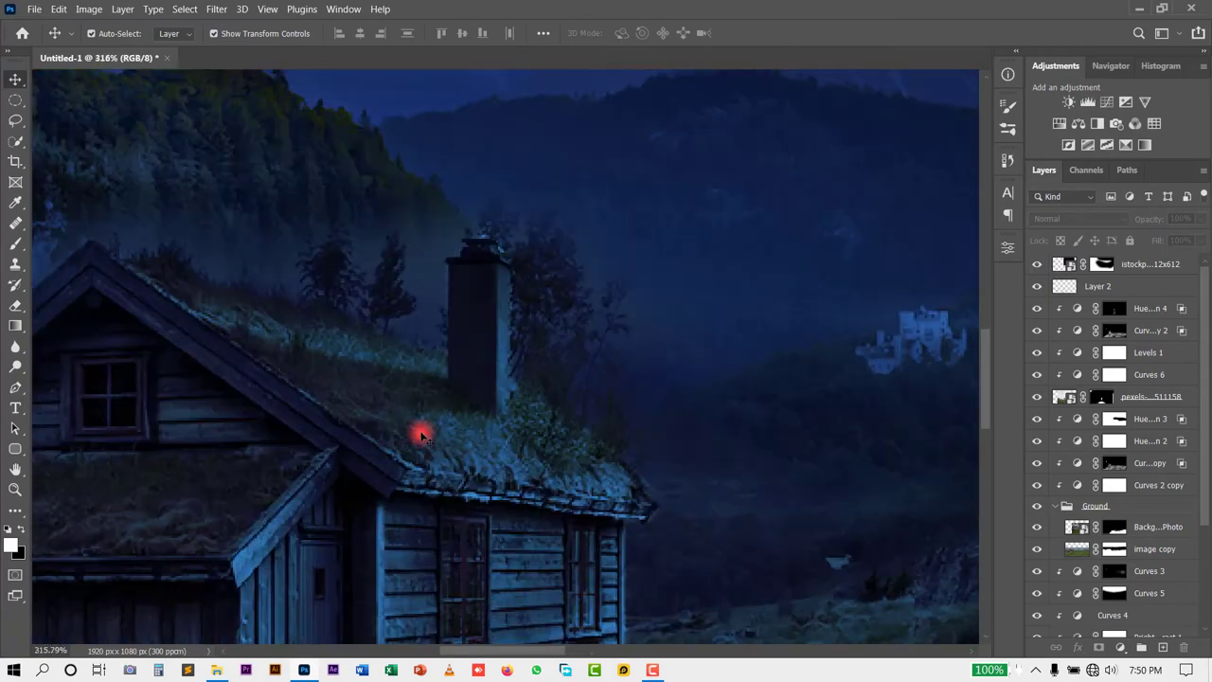
key("Escape")
scroll(991, 366, "down", 3)
scroll(555, 465, "down", 3)
key("v")
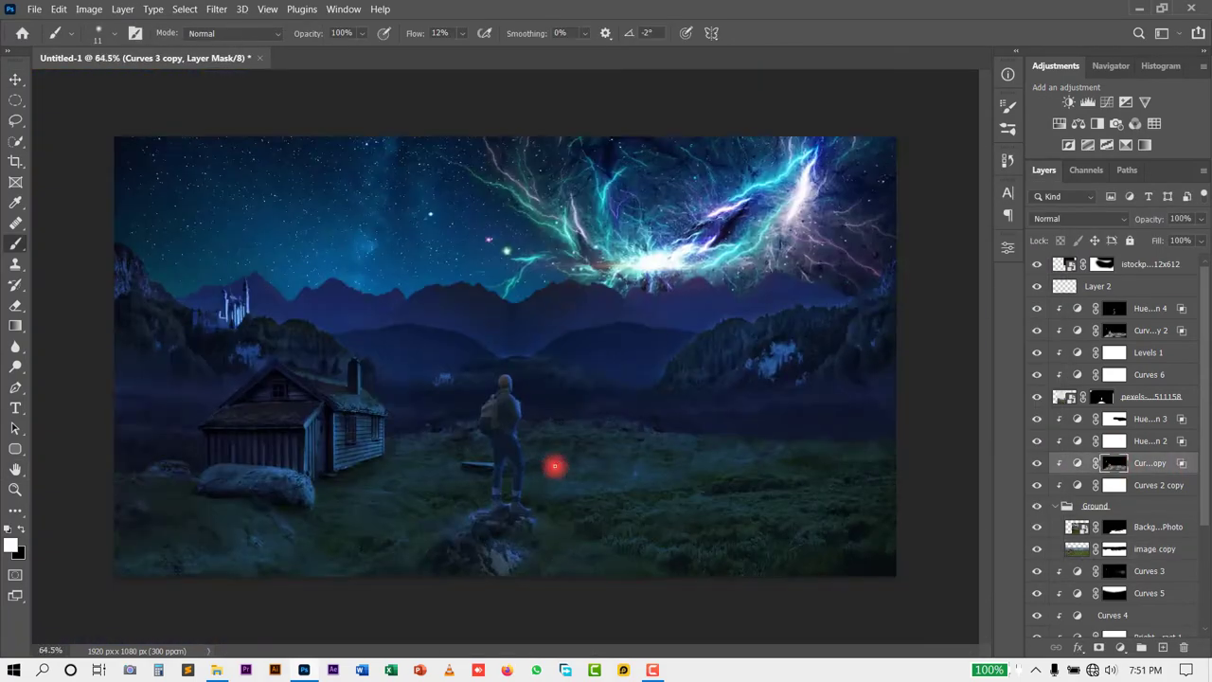
scroll(1134, 530, "down", 1)
left_click(1143, 440)
Convert Background Photo to a smart object and apply a 5 px Field Blur
right_click(1139, 467)
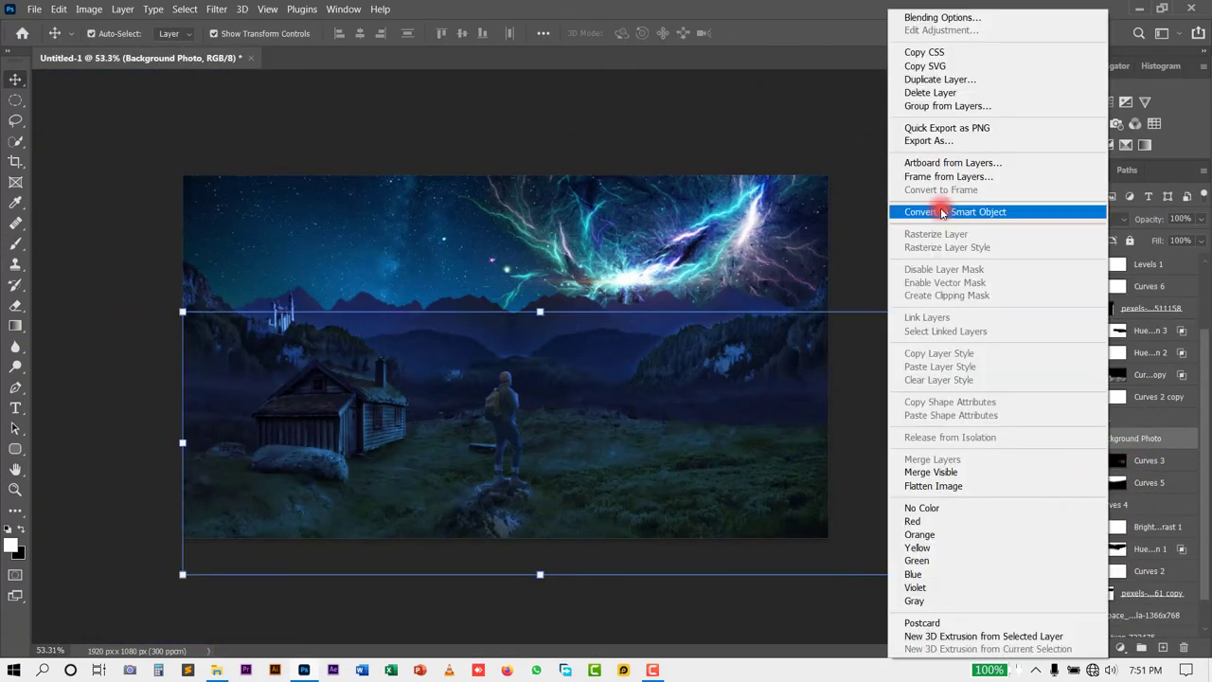
left_click(1001, 209)
left_click(216, 8)
left_click(433, 211)
left_click(622, 38)
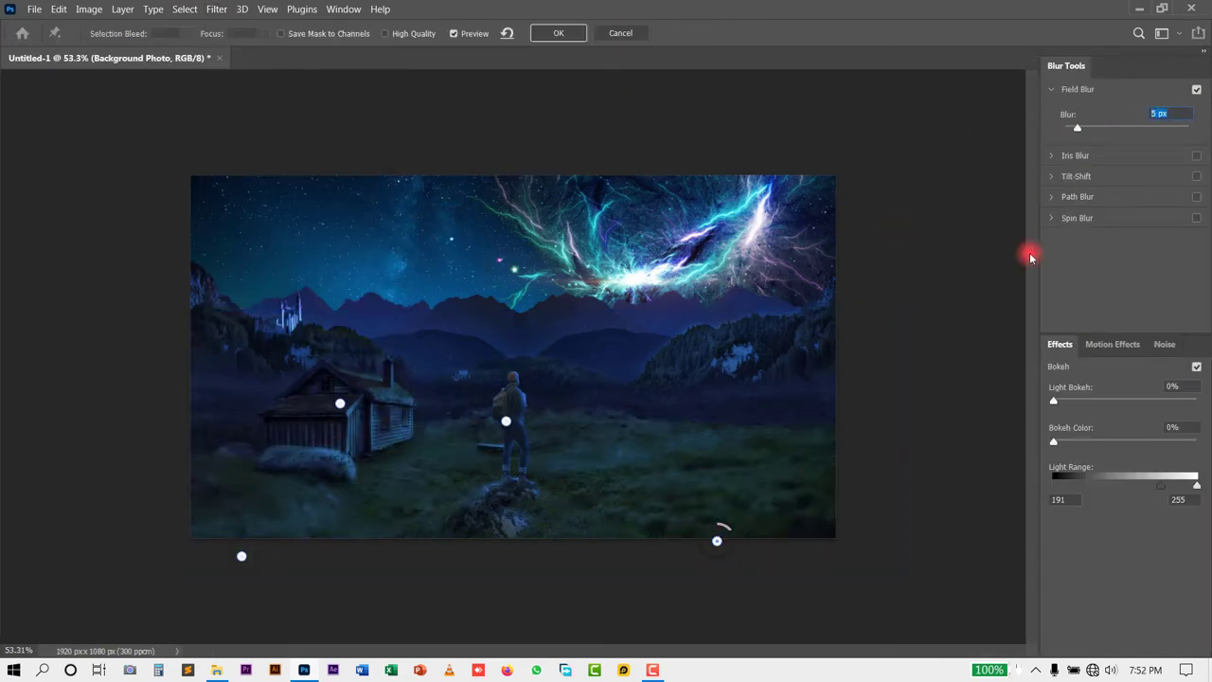
type("5")
key("Return")
Add a Gradient Fill layer above the space nebula layer
left_click(788, 411)
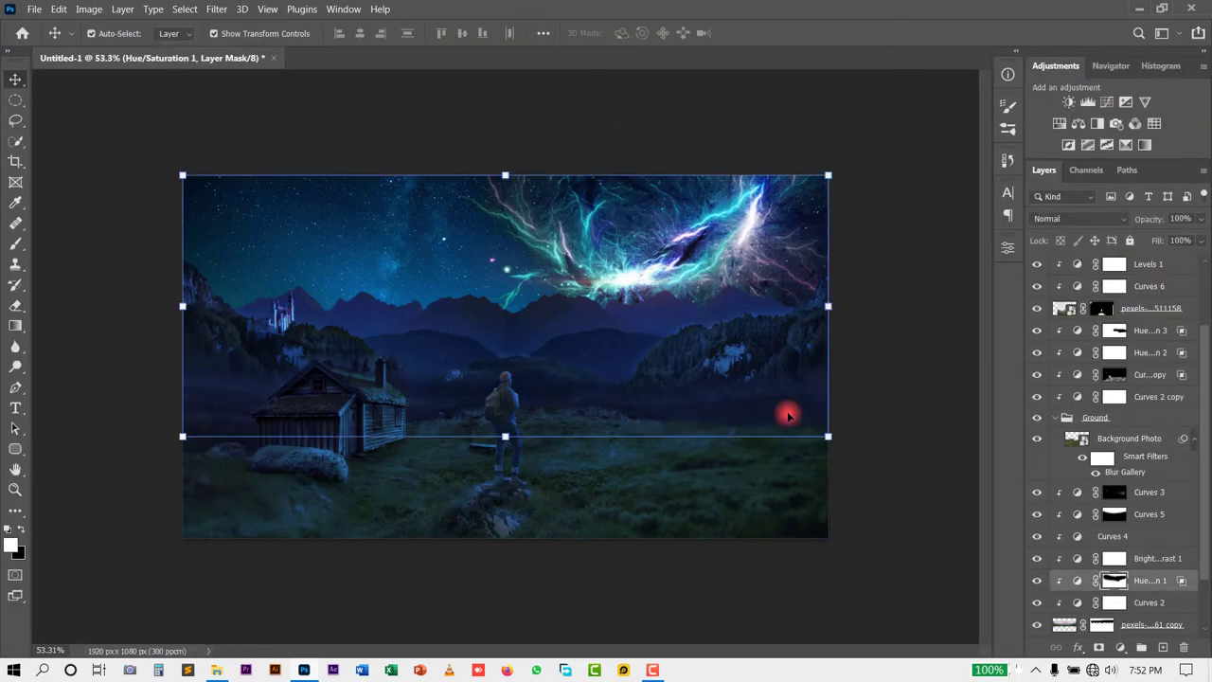
left_click(1082, 508)
left_click(1116, 648)
left_click(1113, 382)
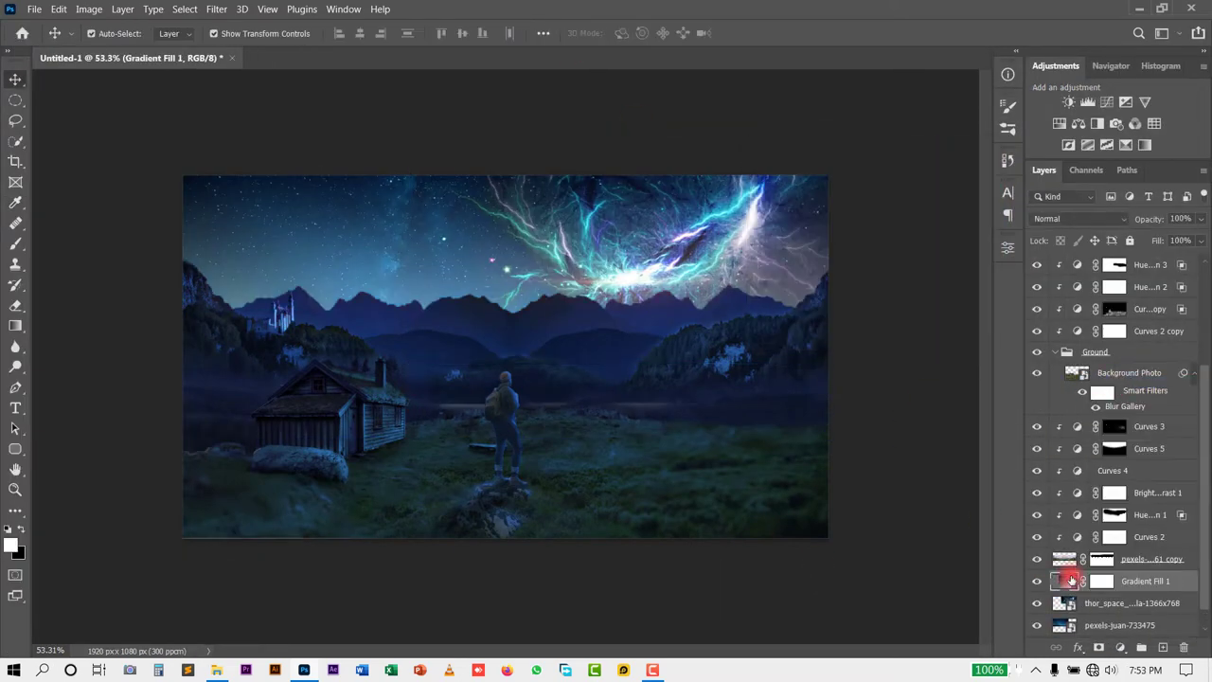
key("Return")
Add a fog Gradient Fill above Curves 3 in Ground at 73% opacity
left_click(1101, 559)
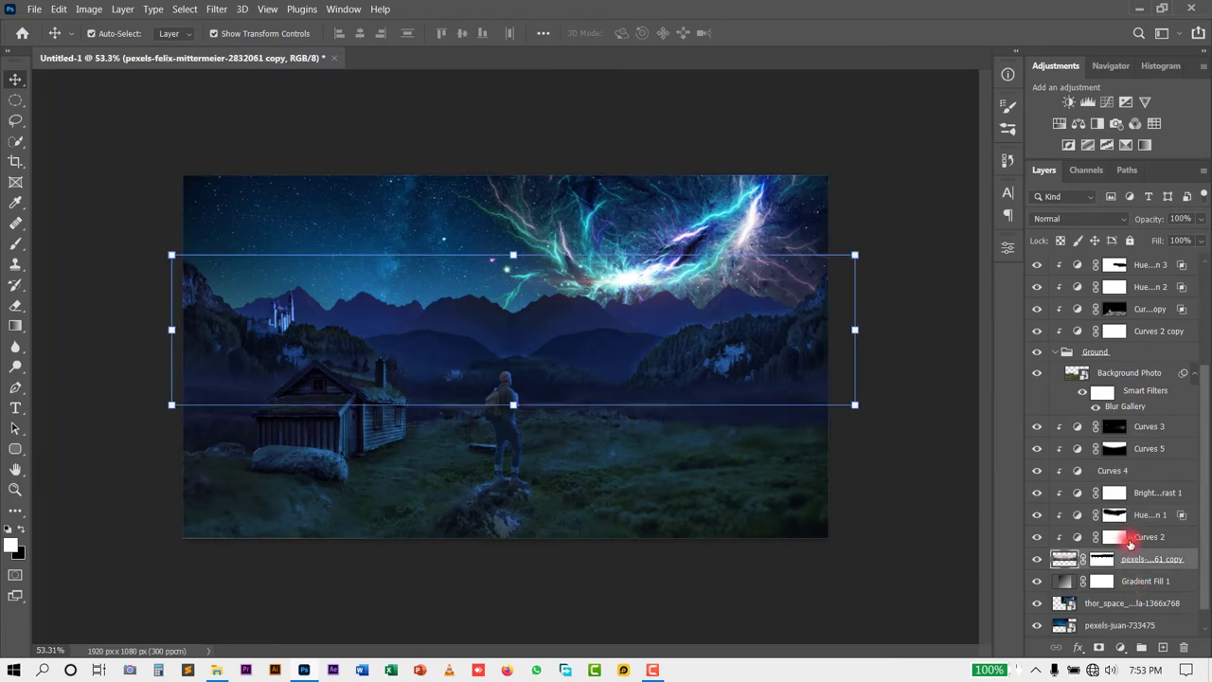
left_click(1114, 426)
left_click(1121, 648)
left_click(1082, 379)
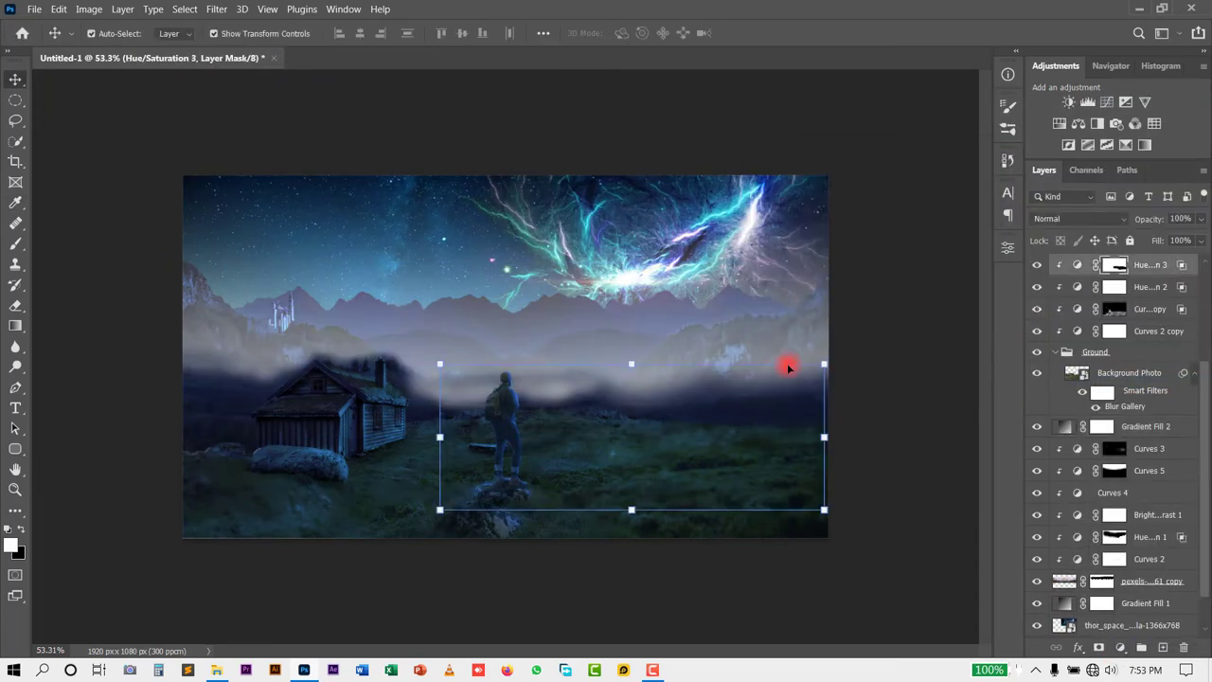
left_click(953, 181)
left_click_drag(1150, 219, 1125, 224)
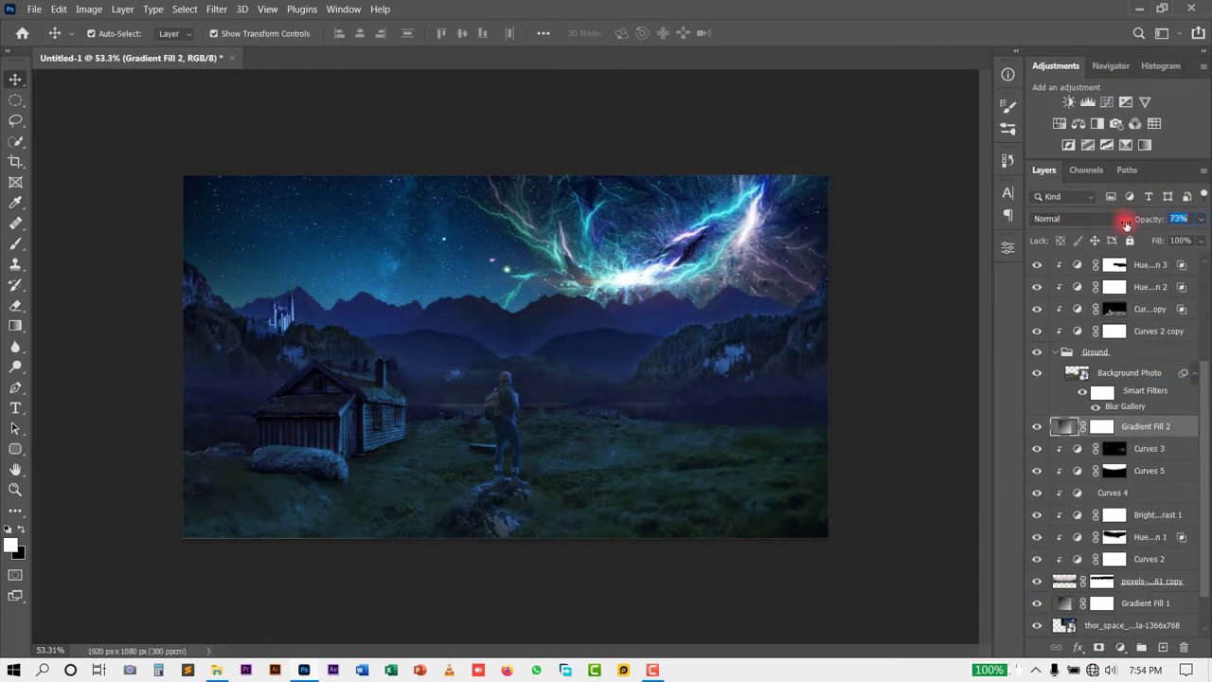
key("F5")
Choose the CLOUDS - cloud softest brush and add a Hue/Saturation adjustment above Layer 3
left_click(755, 348)
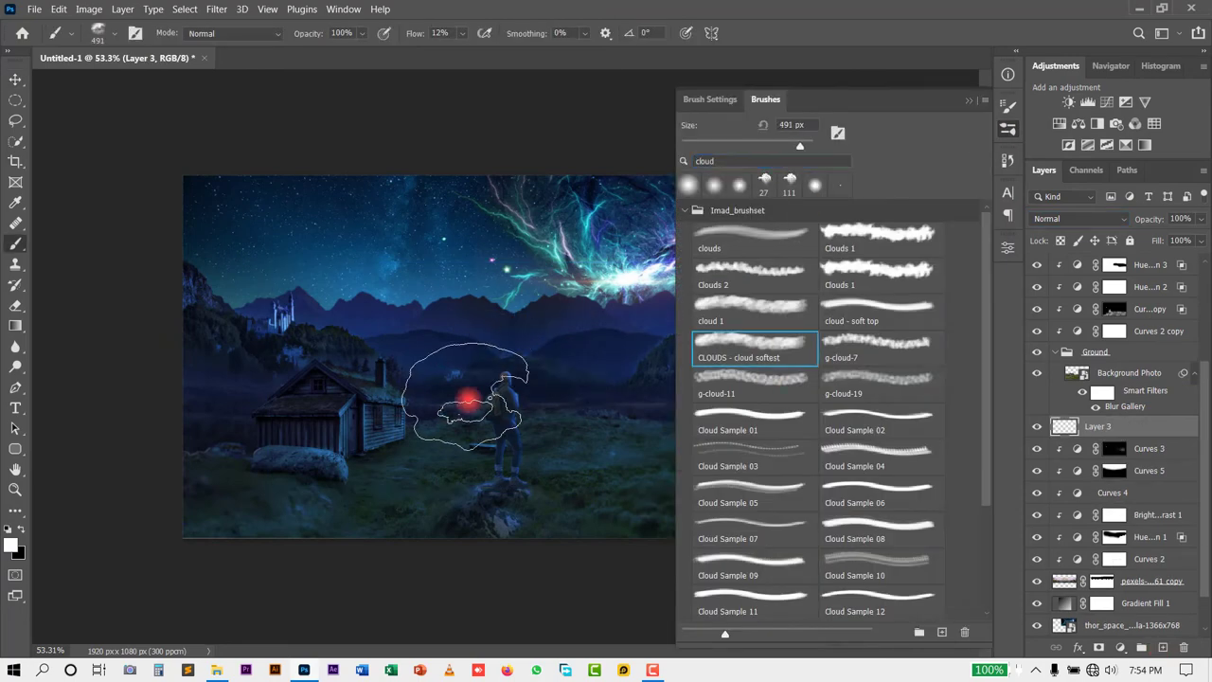
key("F5")
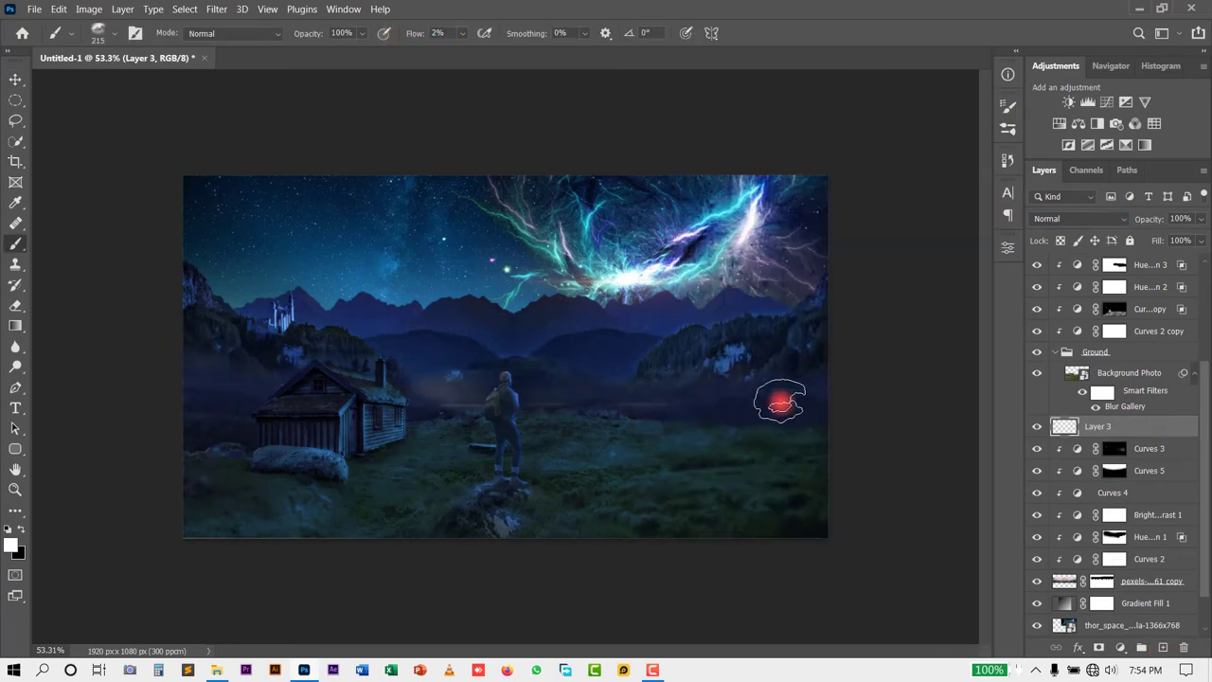
left_click(1059, 123)
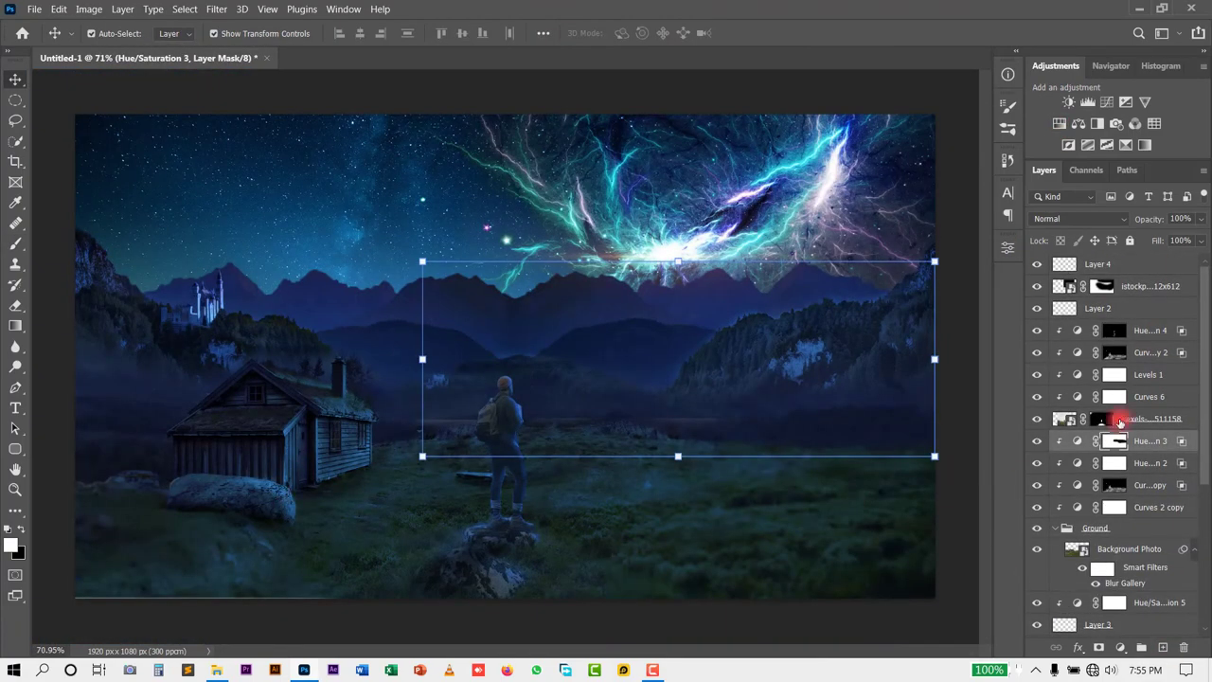
double_click(1125, 580)
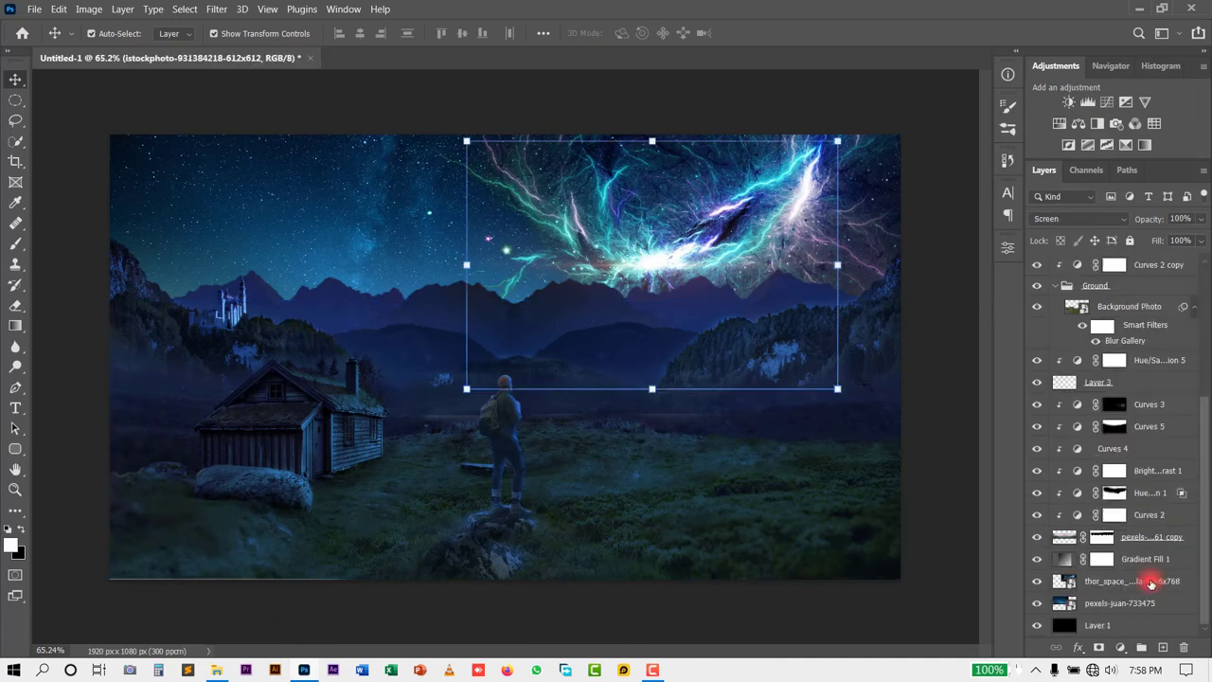
Paint soft bands of mist across the meadow and mountains on Layer 3
left_click(1128, 447)
key("b")
left_click(622, 407)
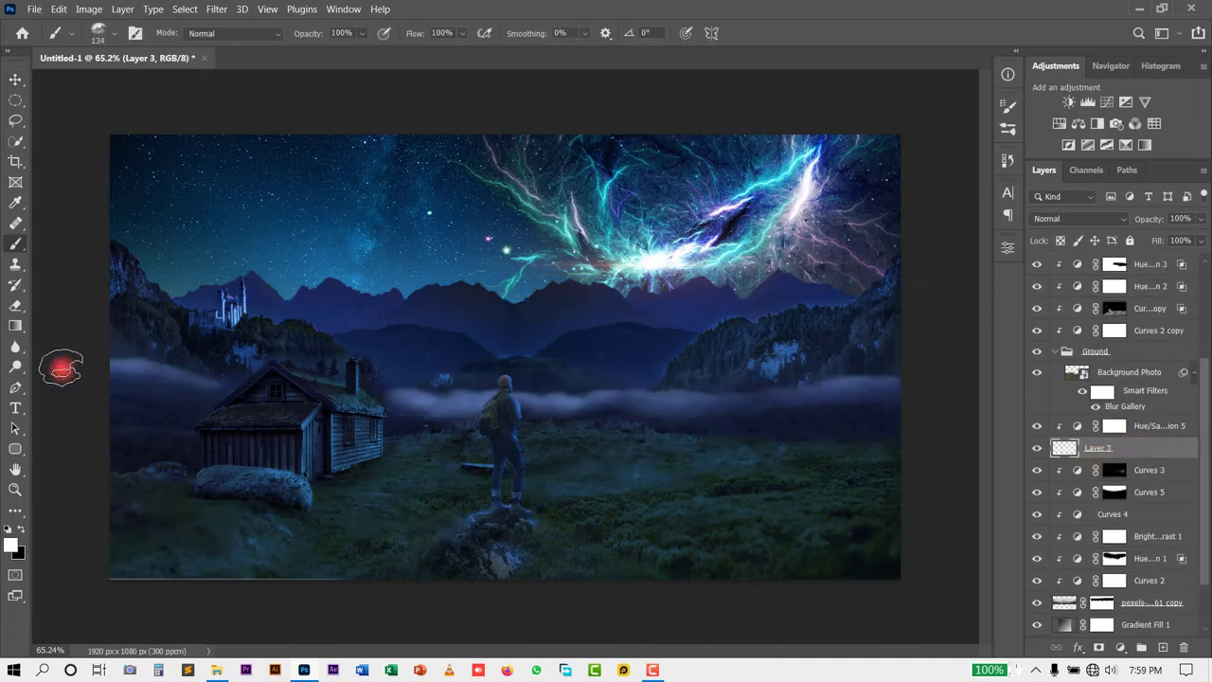
key("bracketright")
key("bracketright")
key("bracketright")
mouse_move(864, 379)
left_mouse_down()
mouse_move(710, 419)
mouse_move(653, 393)
left_mouse_up()
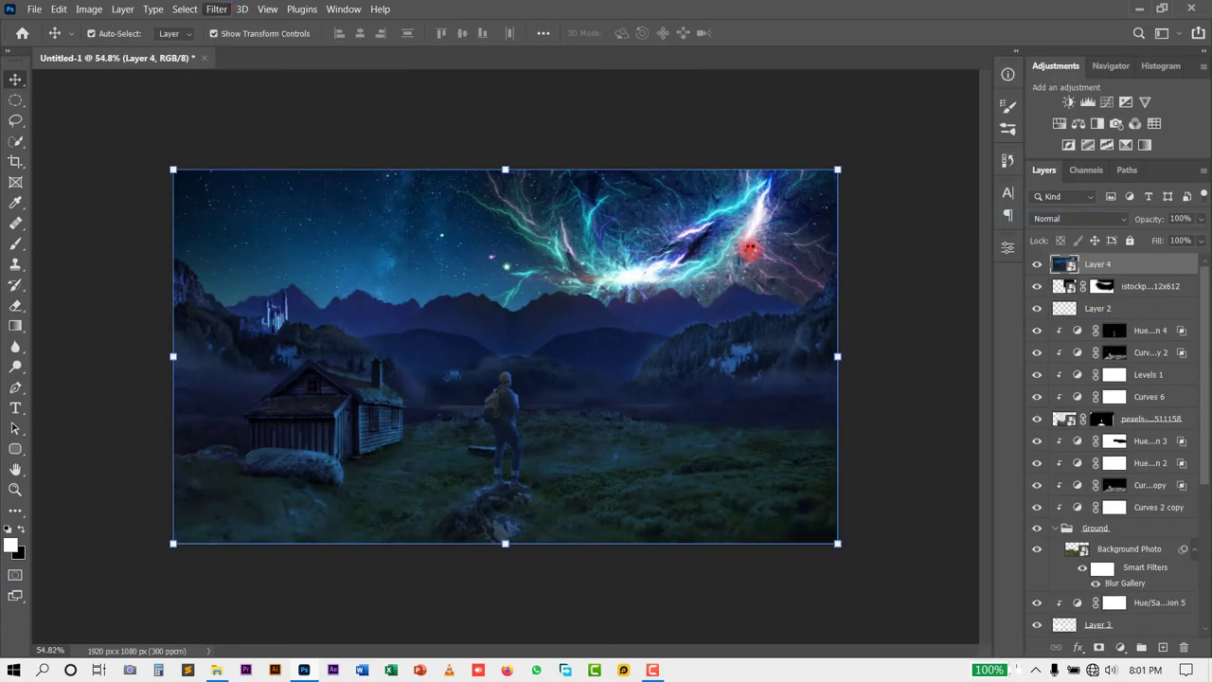
In Camera Raw, raise exposure to +0.25 and contrast, set Dehaze +5, Vibrance +10, Blacks -10
key("ctrl+shift+a")
left_click_drag(1097, 275, 1098, 275)
mouse_move(1097, 293)
left_mouse_down()
mouse_move(1119, 294)
mouse_move(1112, 313)
left_mouse_up()
mouse_move(1097, 331)
left_mouse_down()
mouse_move(1087, 331)
mouse_move(1102, 351)
left_mouse_up()
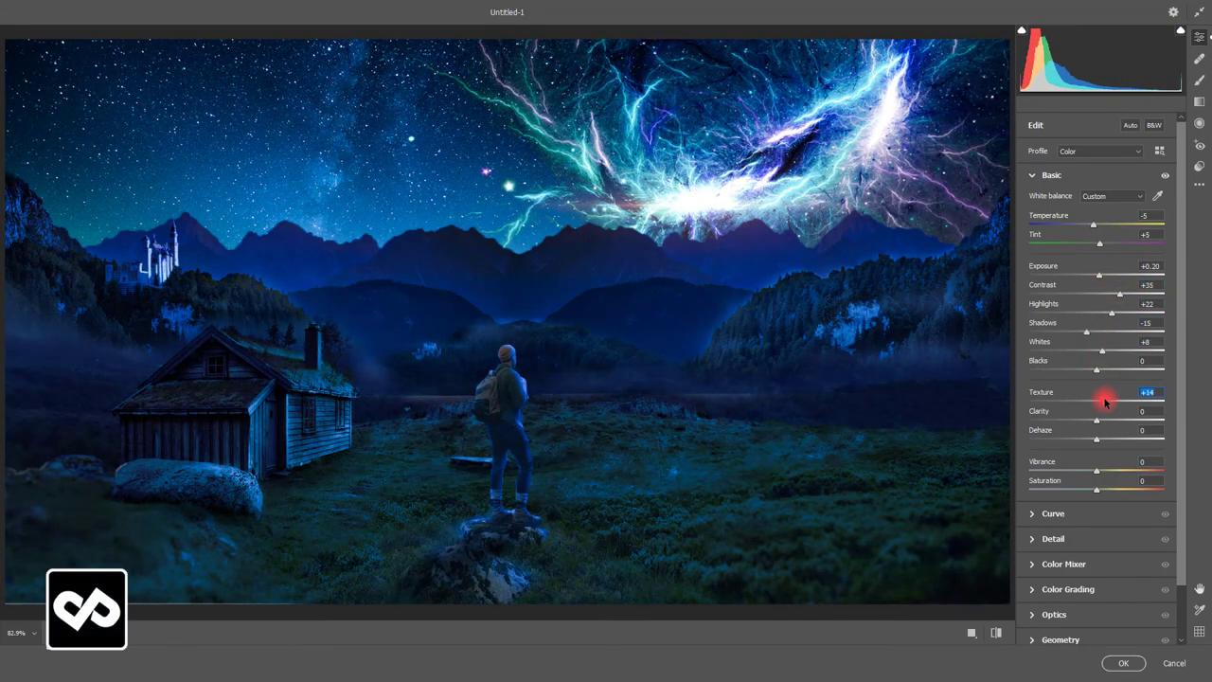
key("Tab")
type("10")
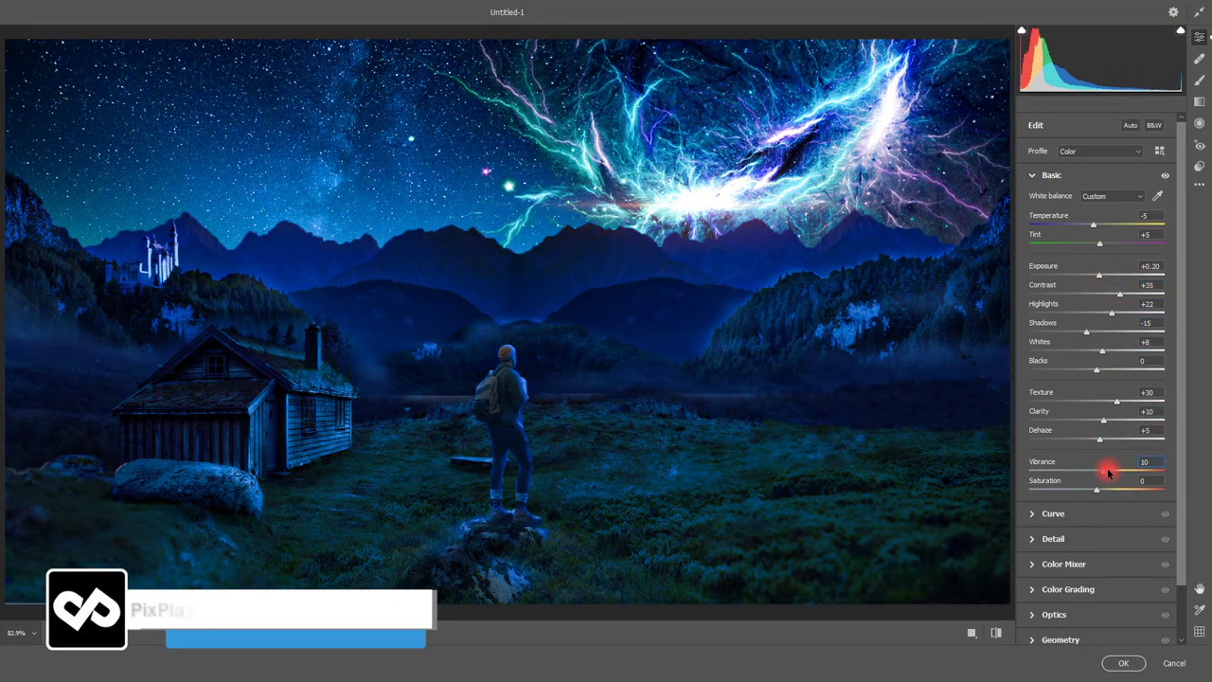
left_click_drag(1098, 374, 1089, 374)
left_click_drag(1098, 275, 1119, 294)
key("ctrl+0")
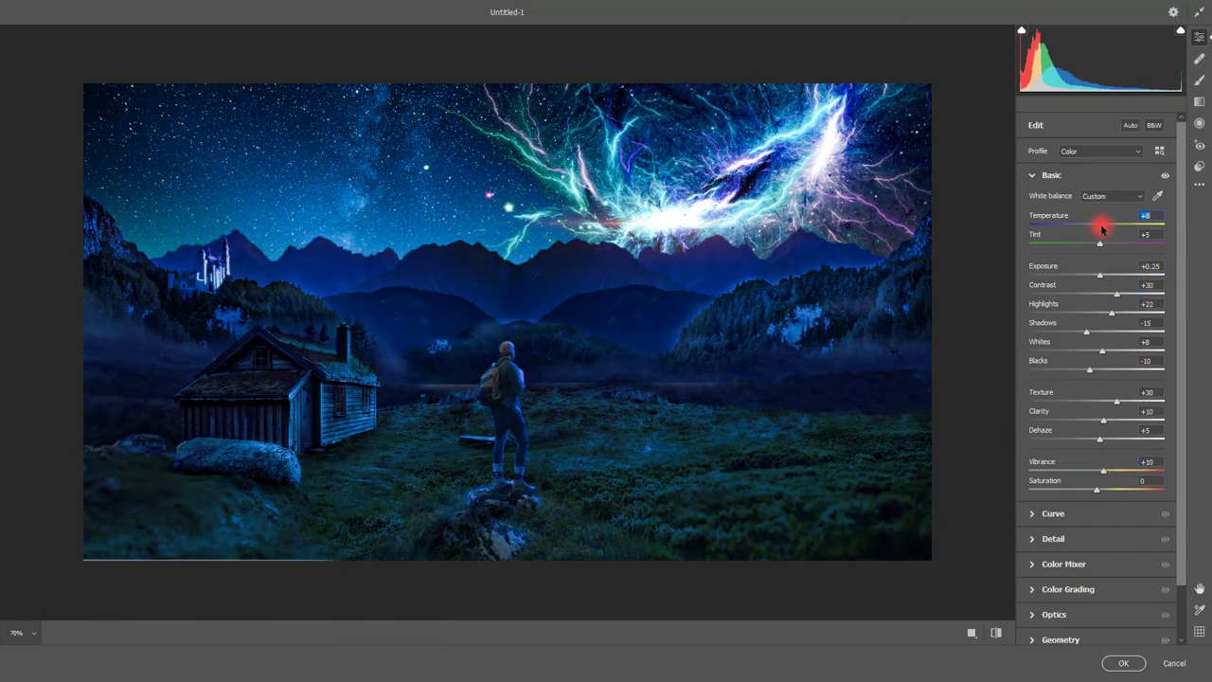
Cool the temperature, add a -13 vignette and apply the Camera Raw grade
left_click_drag(1101, 228, 1096, 227)
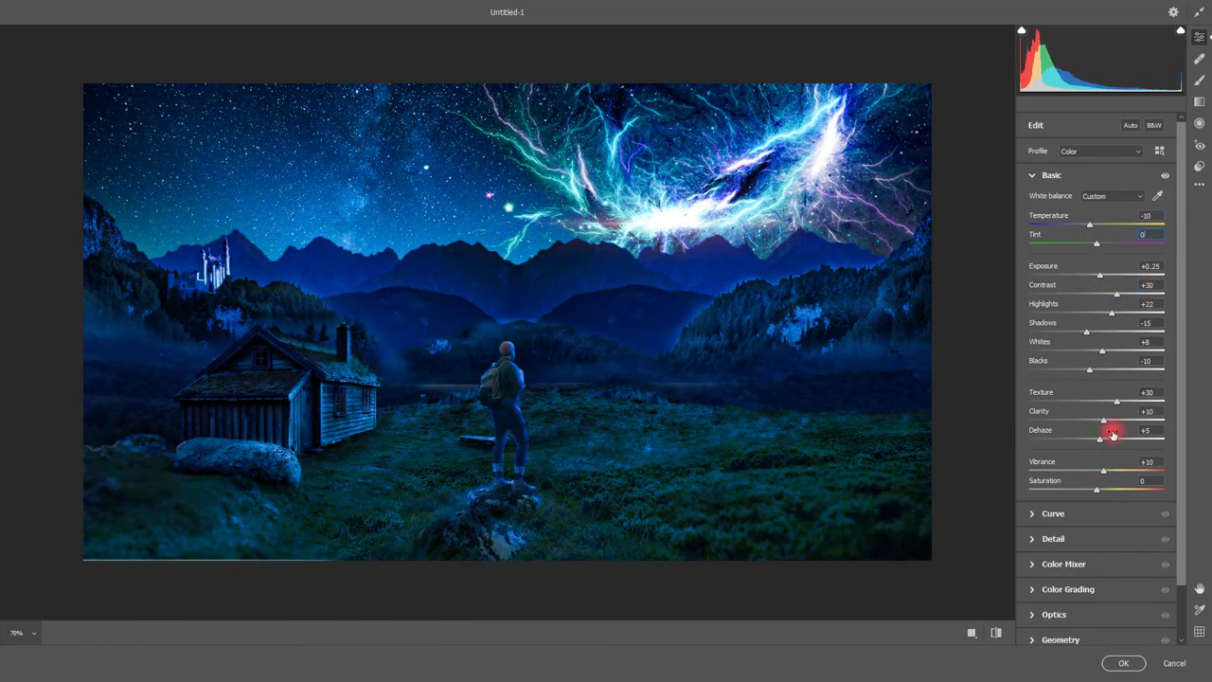
left_click(1051, 538)
left_click(1055, 459)
left_click_drag(1096, 397, 1085, 397)
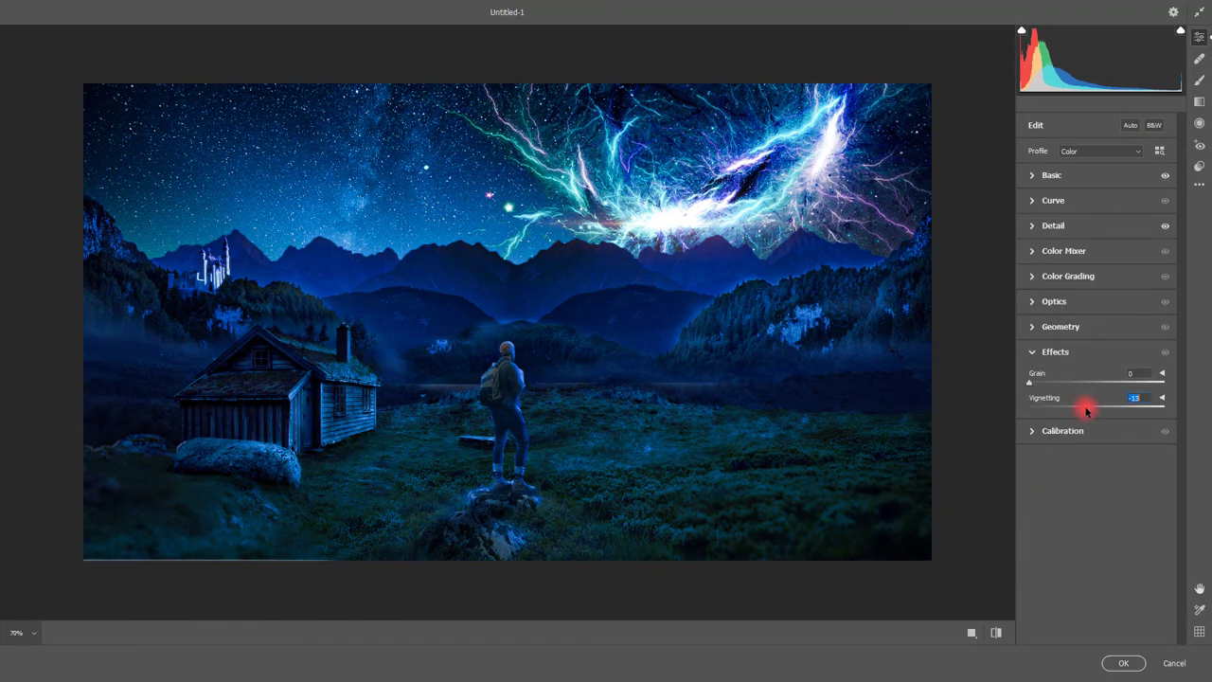
left_click(1124, 663)
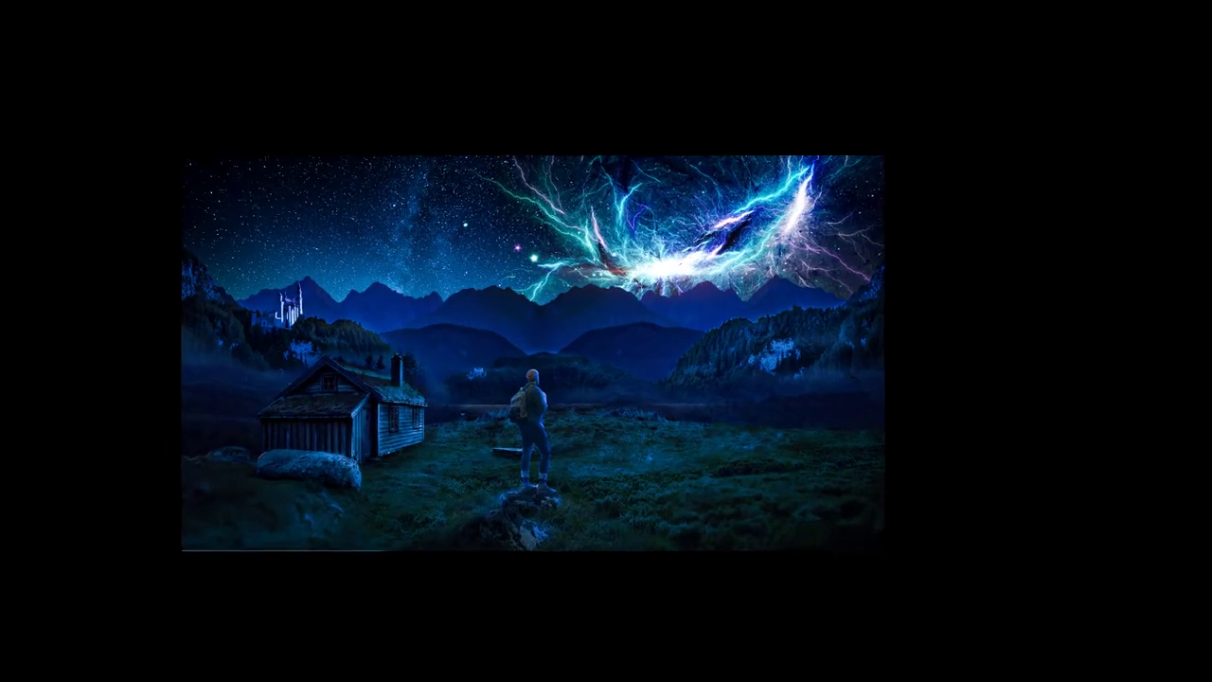